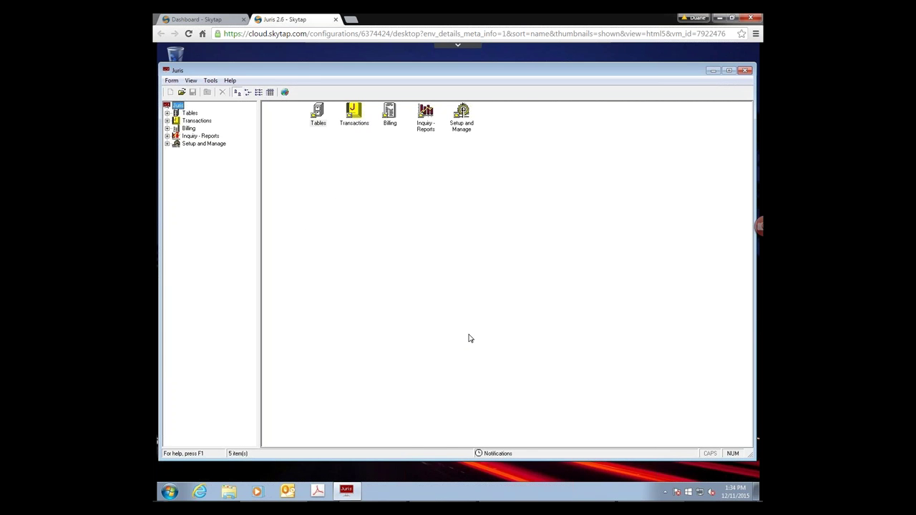
- Open Cash Receipts from Transactions and create new batch 14 with its default comment
click(192, 121)
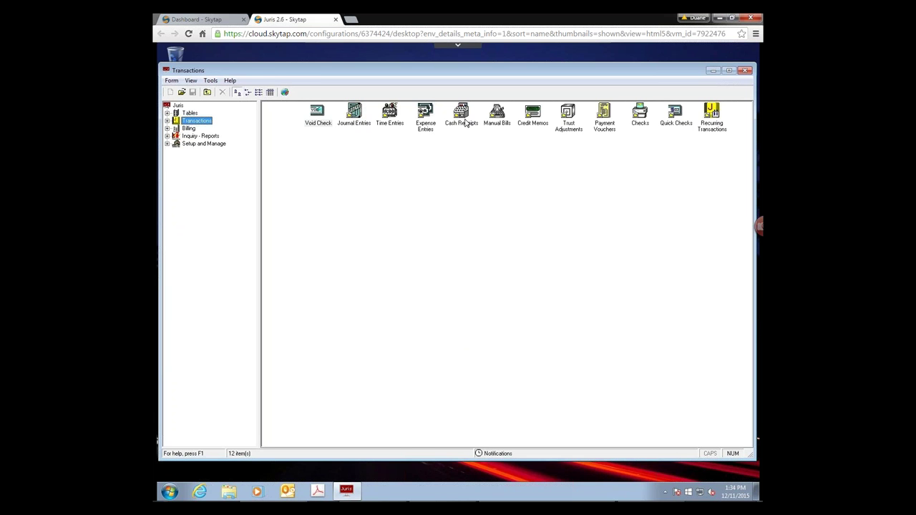
key(Tab)
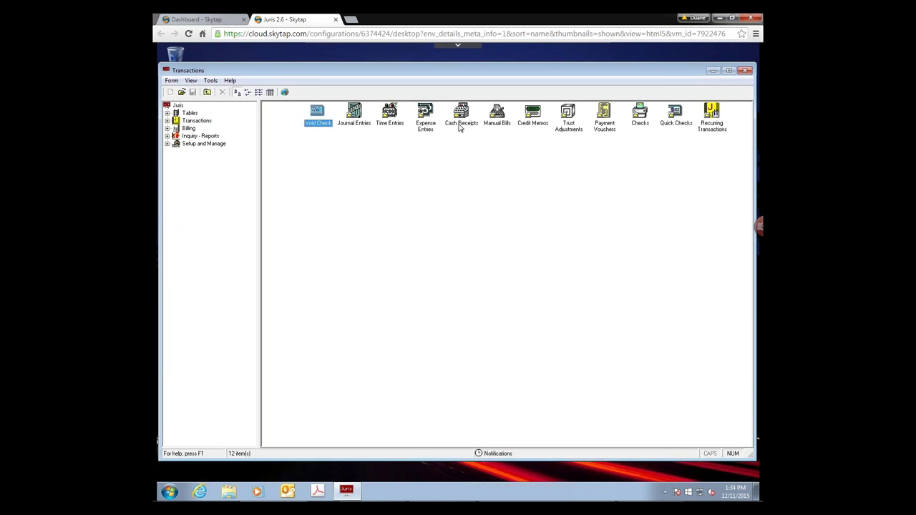
double_click(460, 118)
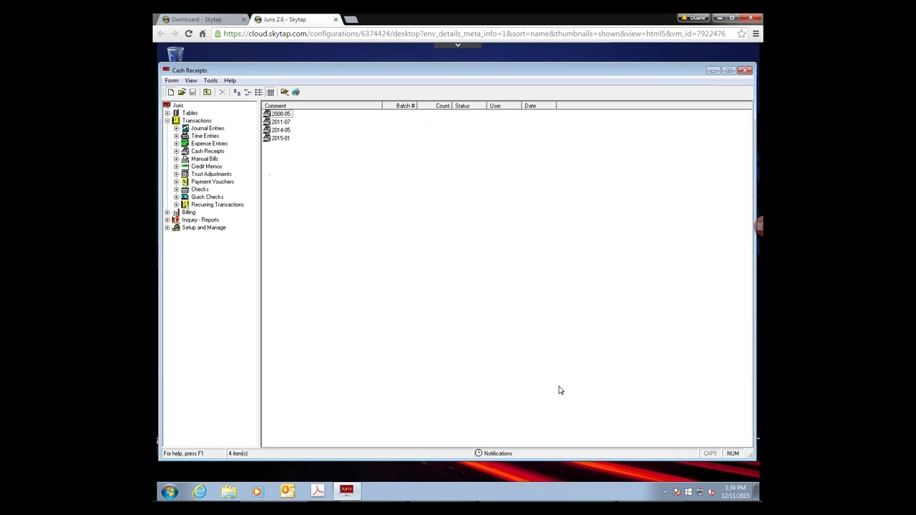
key(ctrl+n)
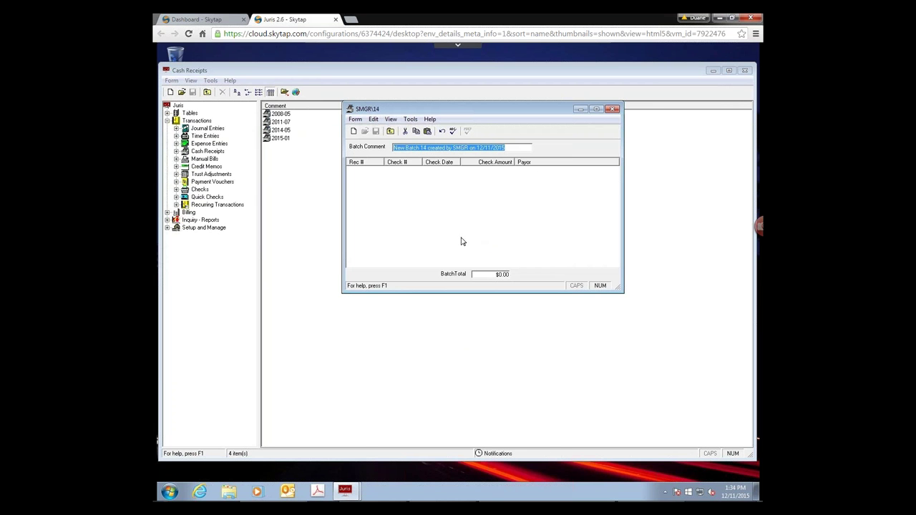
- Start a blank receipt entry in batch 14, dated 12/11/2015 with a 0.00 check amount
click(354, 133)
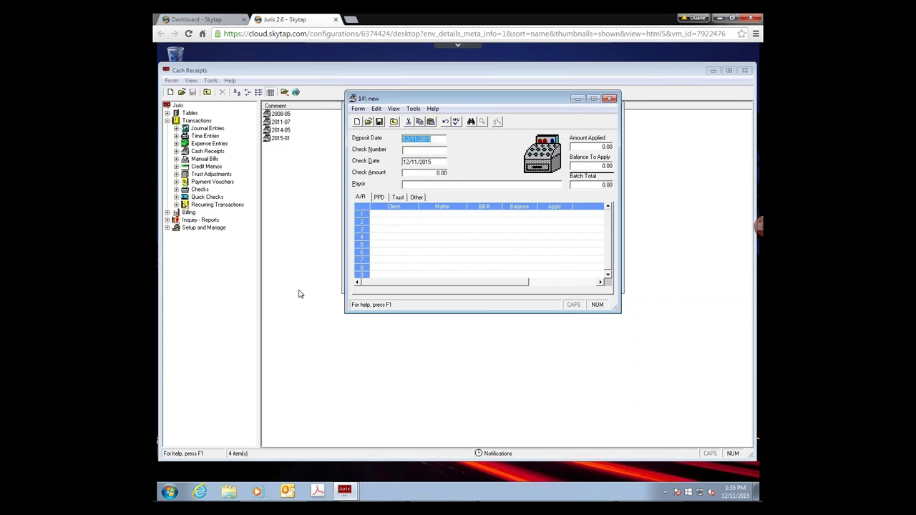
- Show the receipt's PPD grid with Client, Matter, PPD Amount and Nicknames columns
click(379, 197)
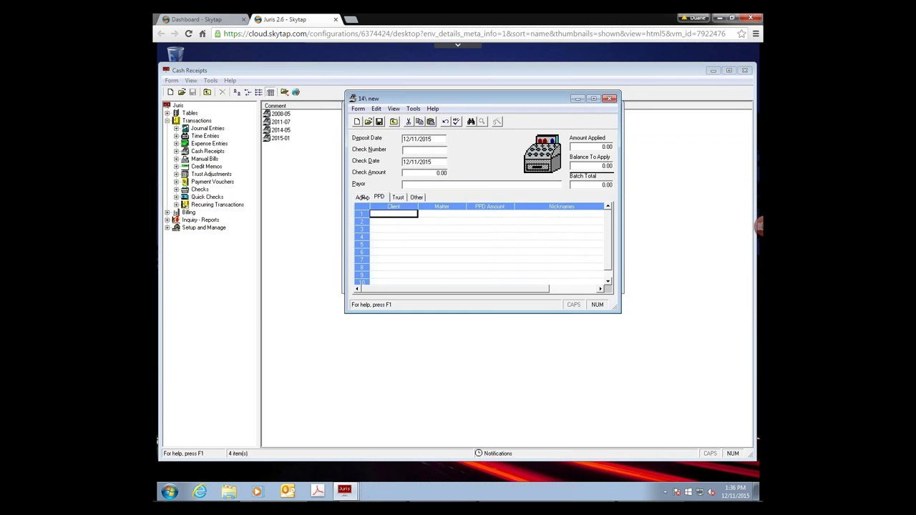
- Review the A/R, PPD and Trust grids, ending on the Other allocation grid
click(361, 197)
click(379, 198)
click(397, 198)
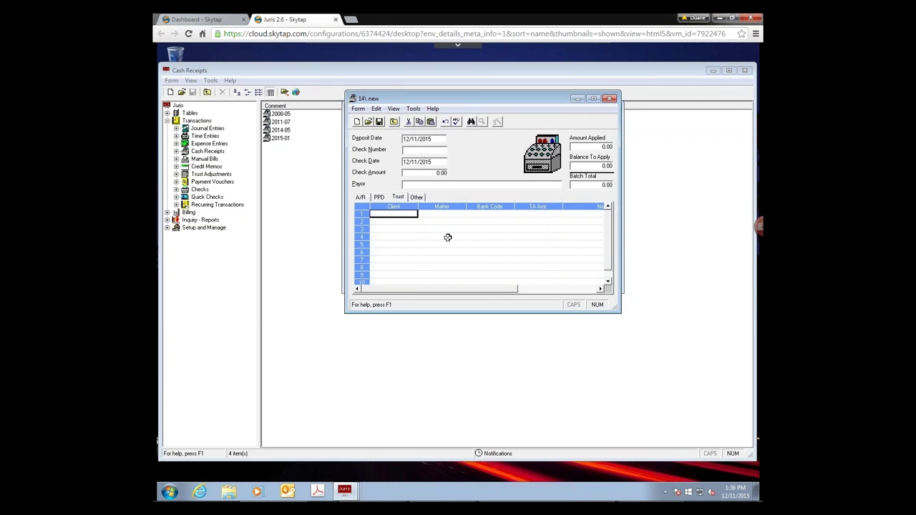
click(418, 197)
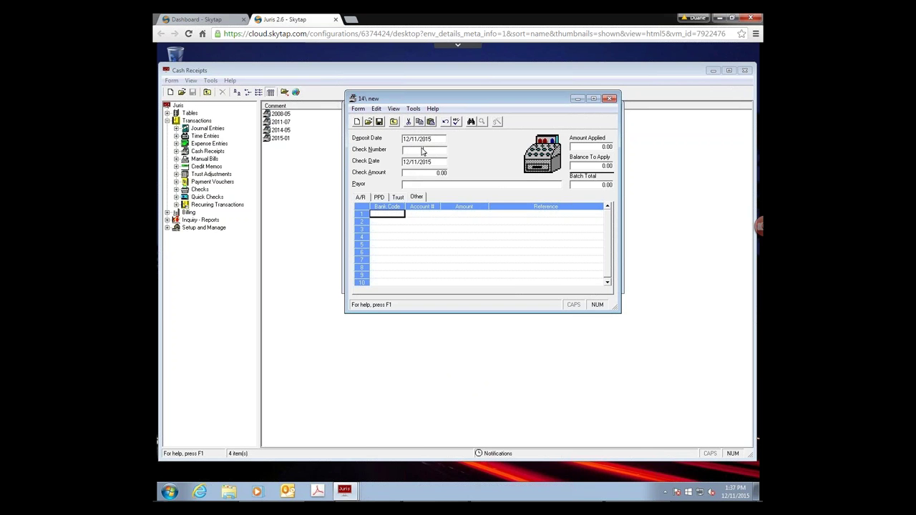
- Enter the check number and a 650.00 check amount, then show the A/R application grid
click(422, 152)
text(8765675675)
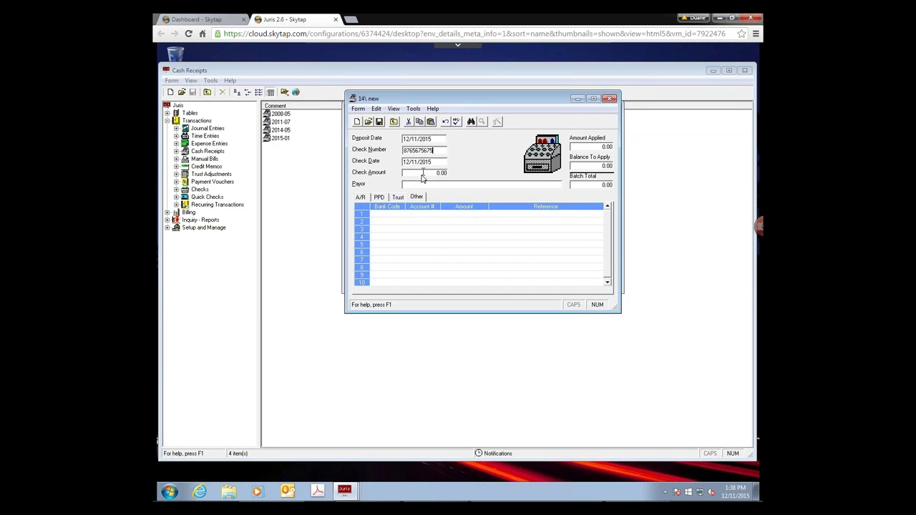
click(422, 174)
text(650)
key(Tab)
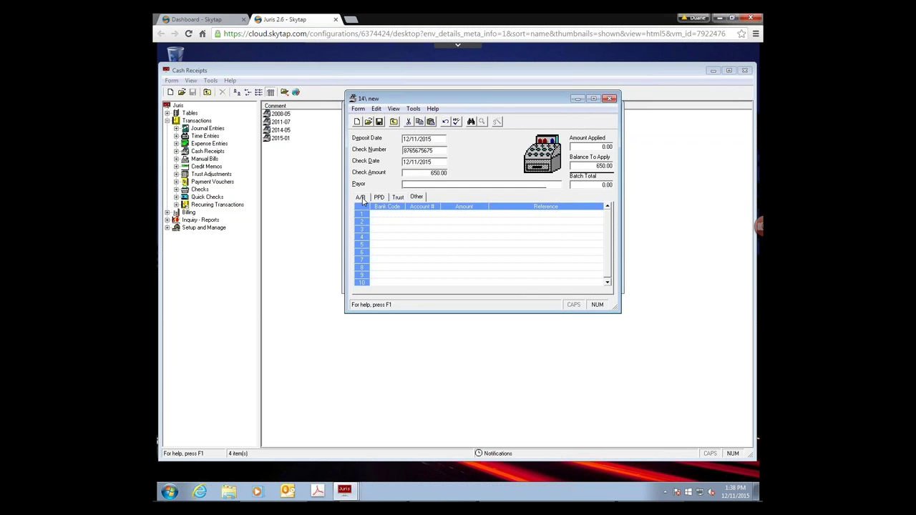
click(360, 197)
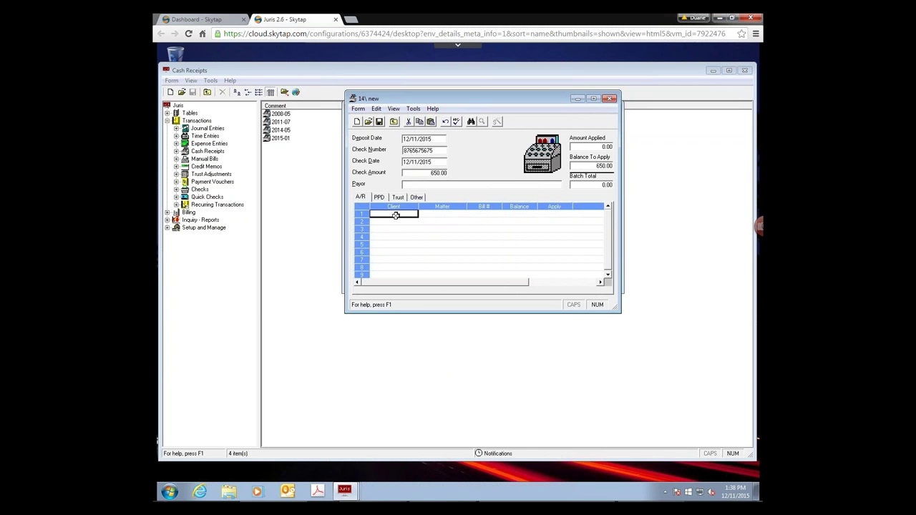
- Apply the full 650.00 to bill 59 on the first A/R line, leaving 0.00 to apply
click(485, 214)
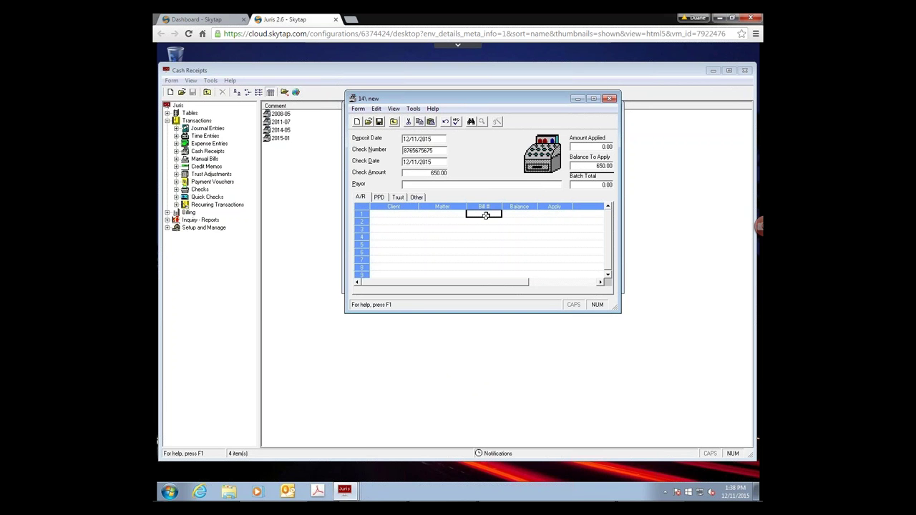
text(59)
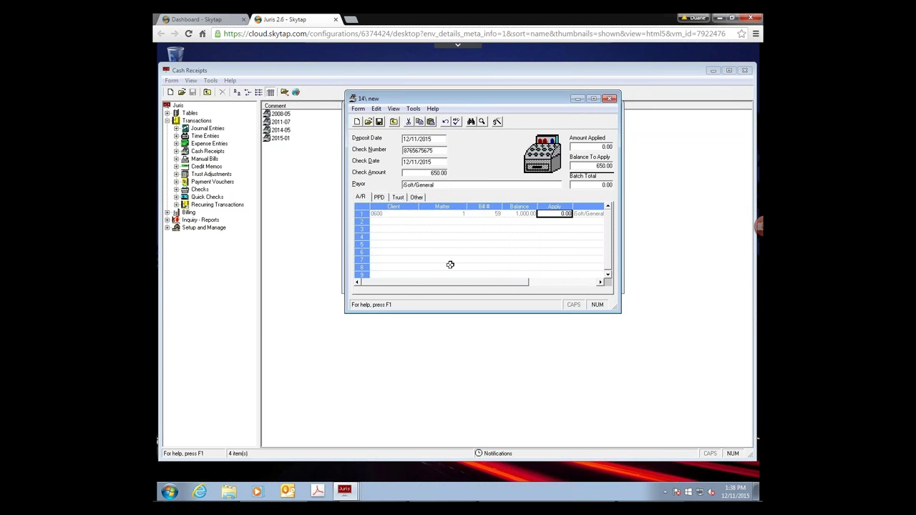
double_click(561, 215)
key(Tab)
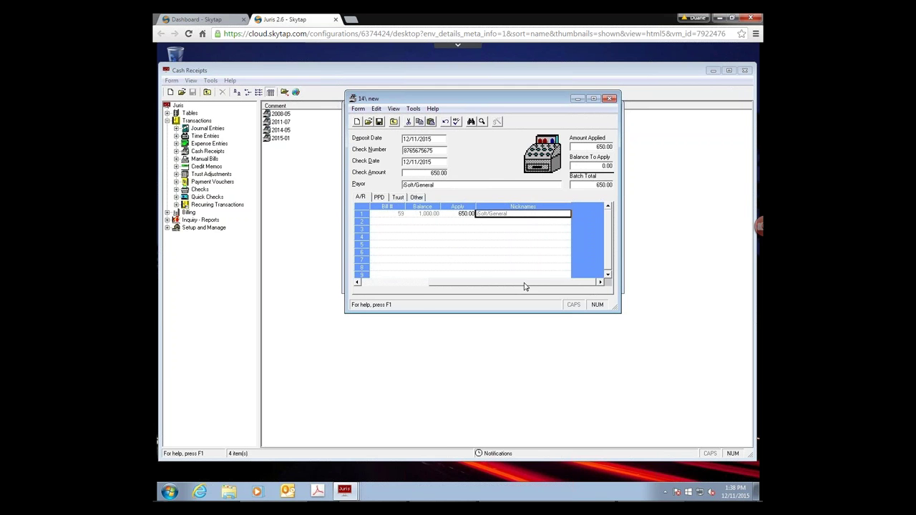
click(428, 283)
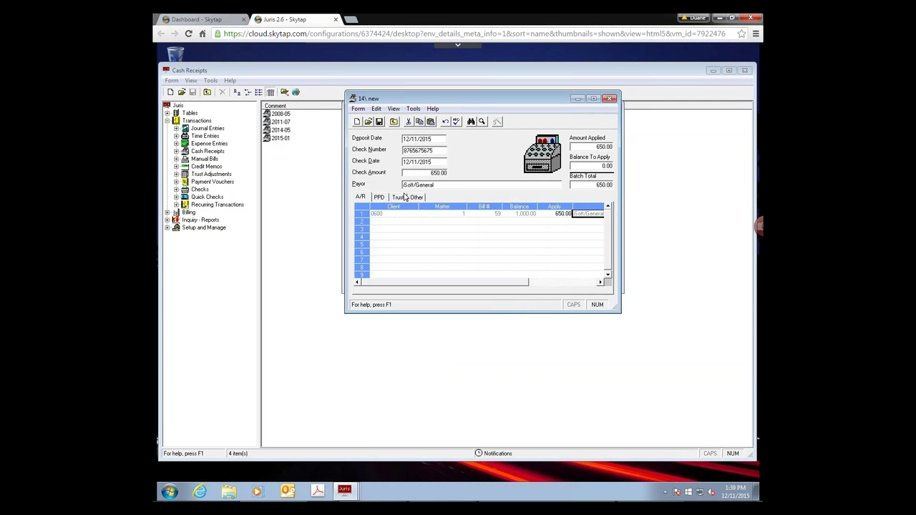
- Discard the unsaved 650.00 receipt and start a new cash receipt
click(392, 123)
click(462, 302)
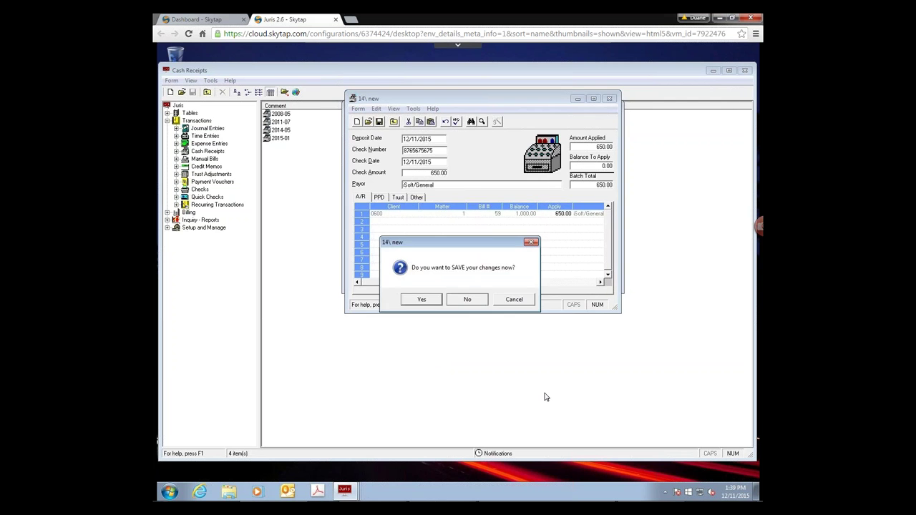
click(353, 131)
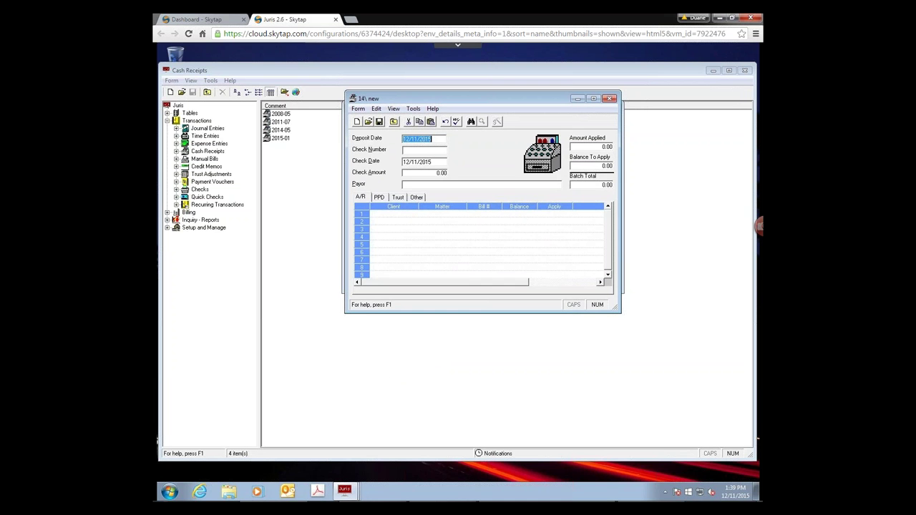
- Enter check number 5524 with a 5,000.00 check amount
click(428, 152)
text(5524)
key(Tab)
key(Tab)
text(5000)
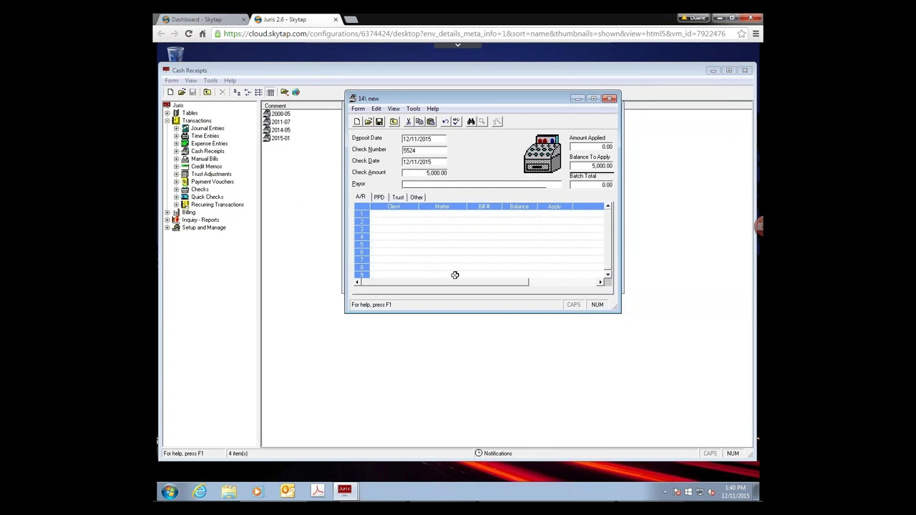
- Enter client 0500 and let Cash Wizard apply 2,000.00 to bill 52 and 1,500.00 to bill 71
click(395, 214)
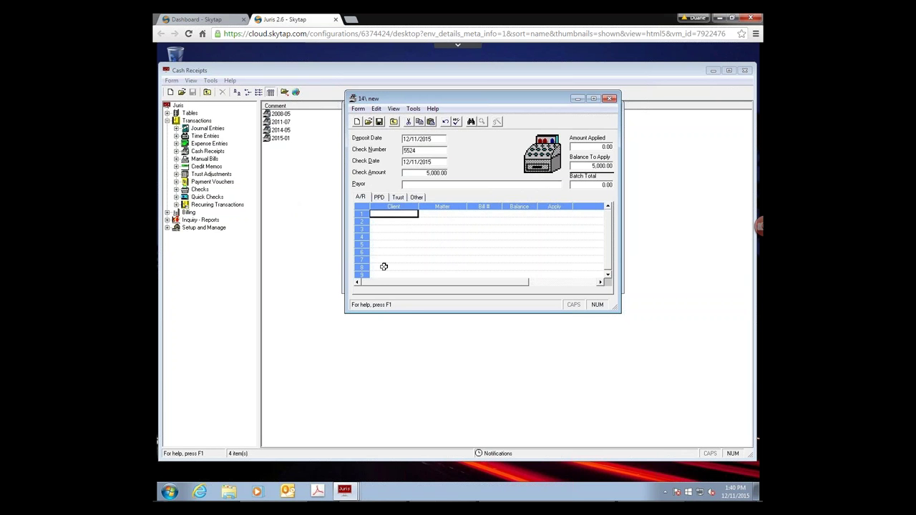
text(0500)
key(Tab)
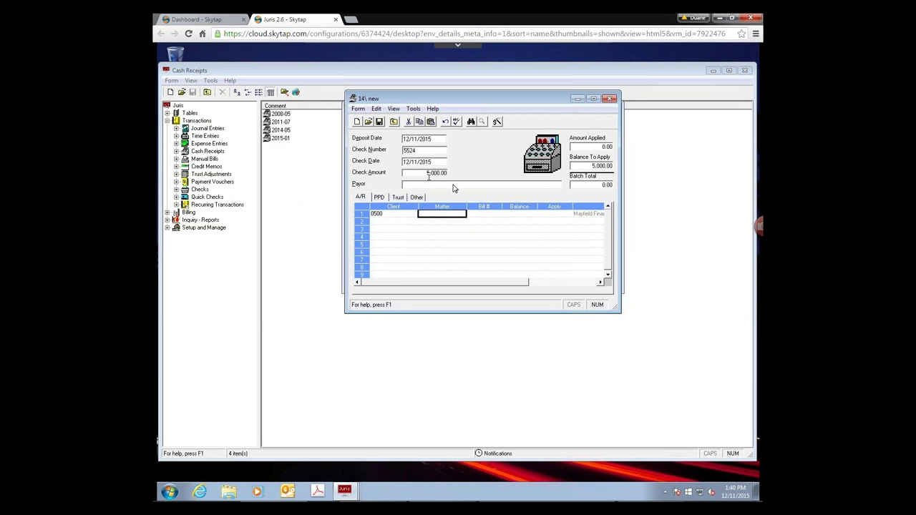
click(497, 123)
click(497, 123)
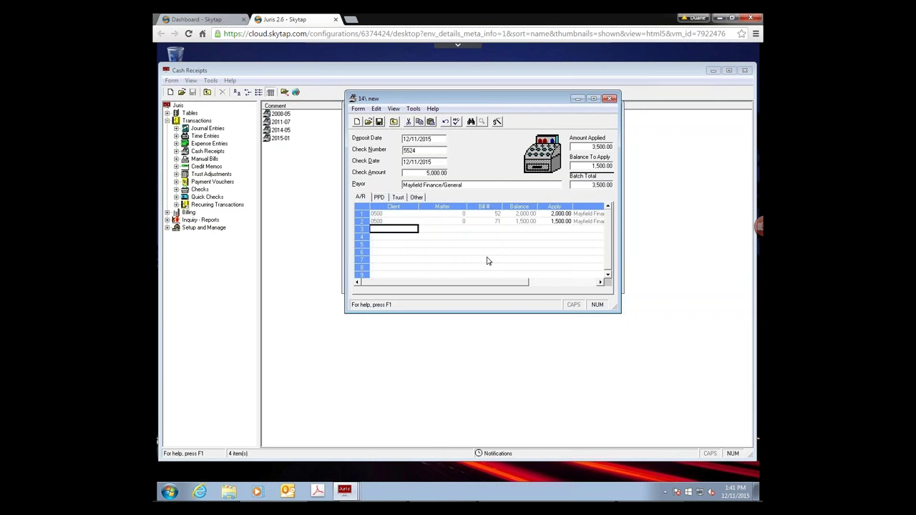
- Discard the receipt without saving and close the cash receipt batch
click(609, 99)
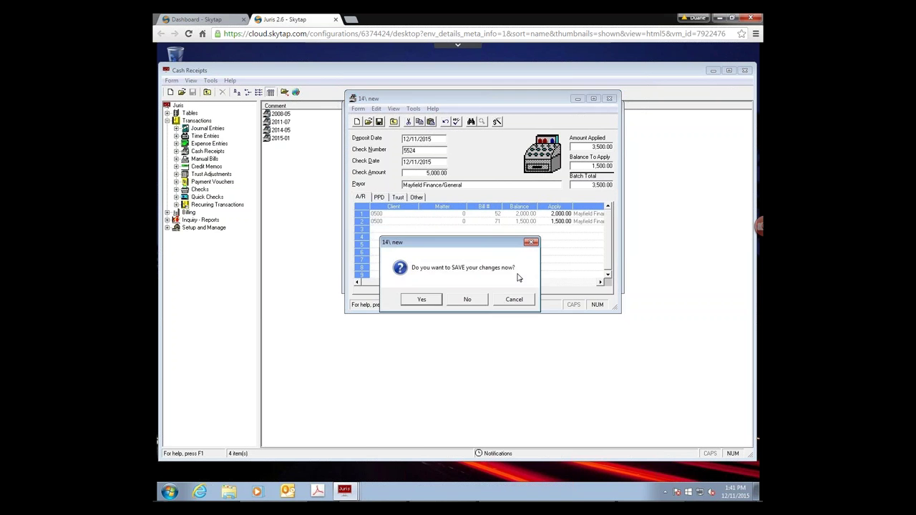
click(474, 300)
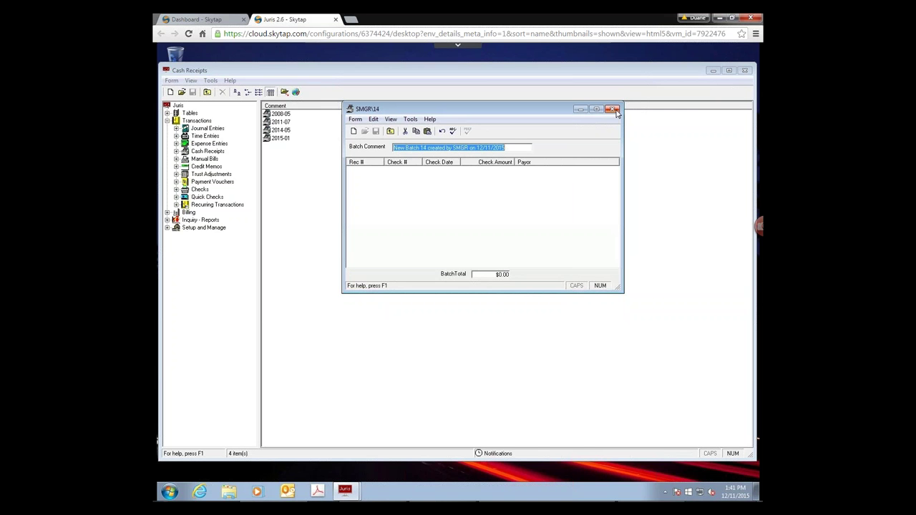
click(613, 110)
- Switch the firm into maintenance mode via Change Mode and open Firm Options
click(194, 228)
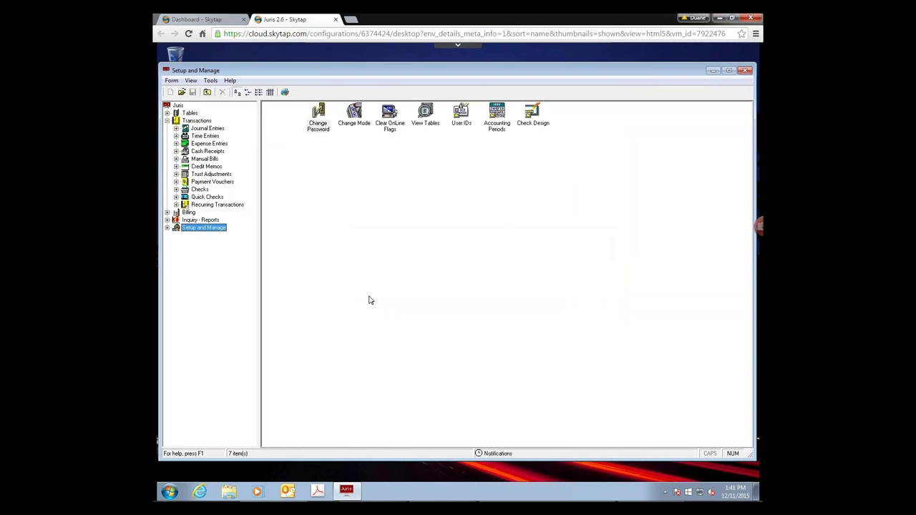
click(352, 126)
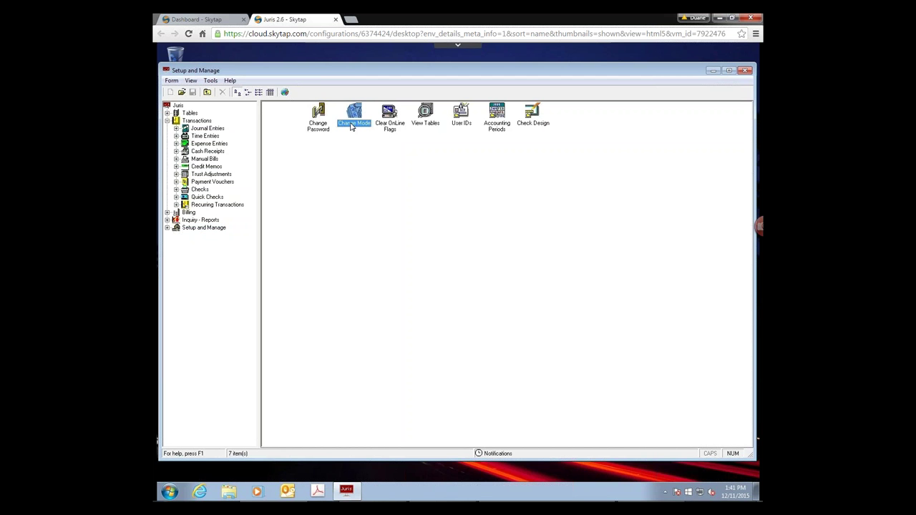
double_click(352, 126)
click(463, 236)
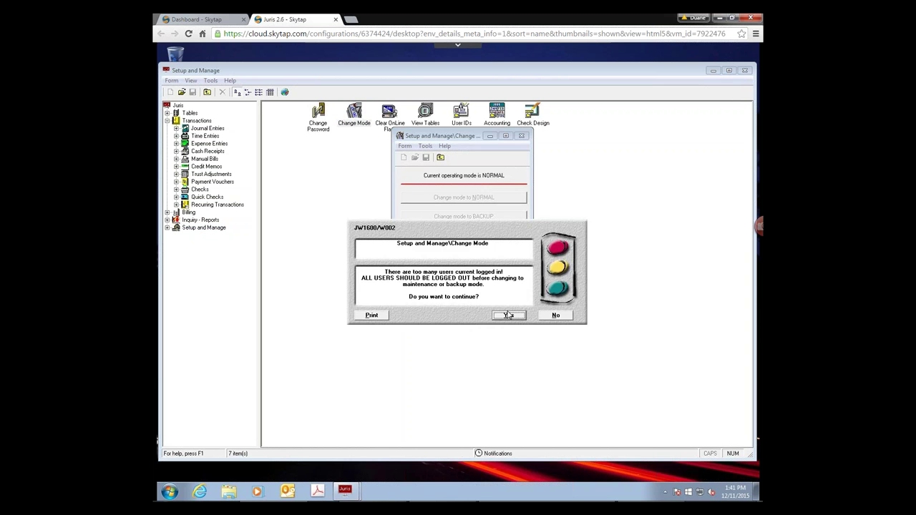
key(Return)
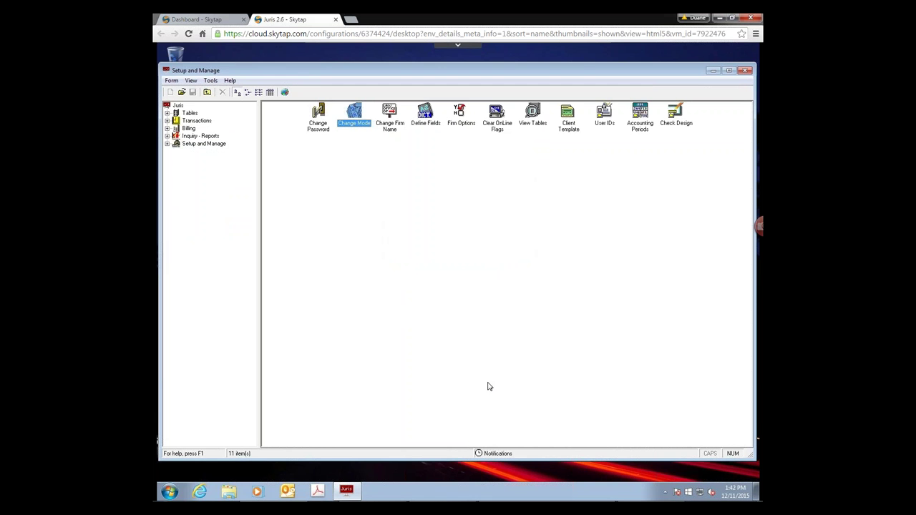
click(460, 115)
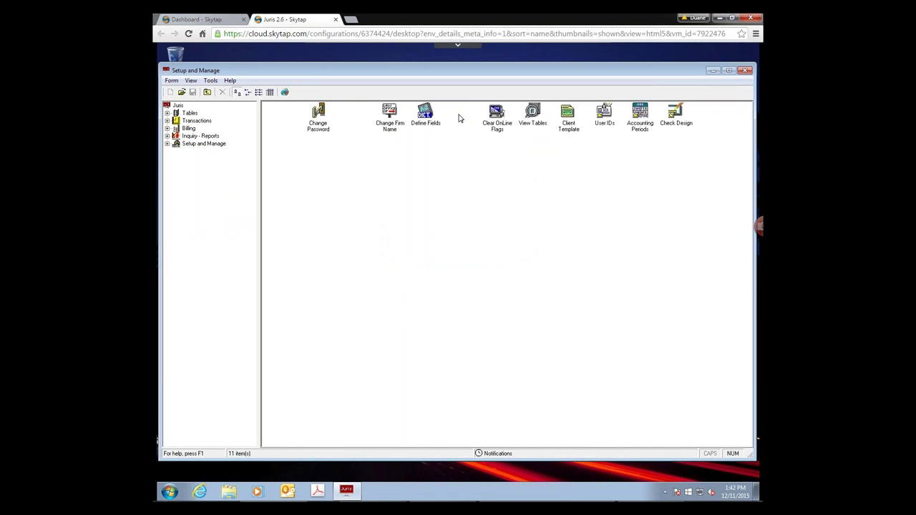
double_click(461, 114)
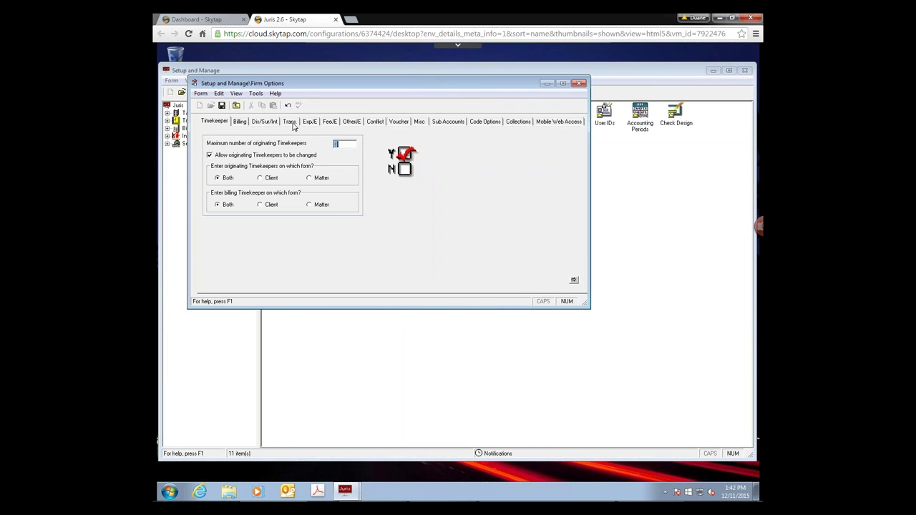
- Review the Trans. tab's 'Apply cash receipts by' bill-date rule, then close Firm Options
click(292, 124)
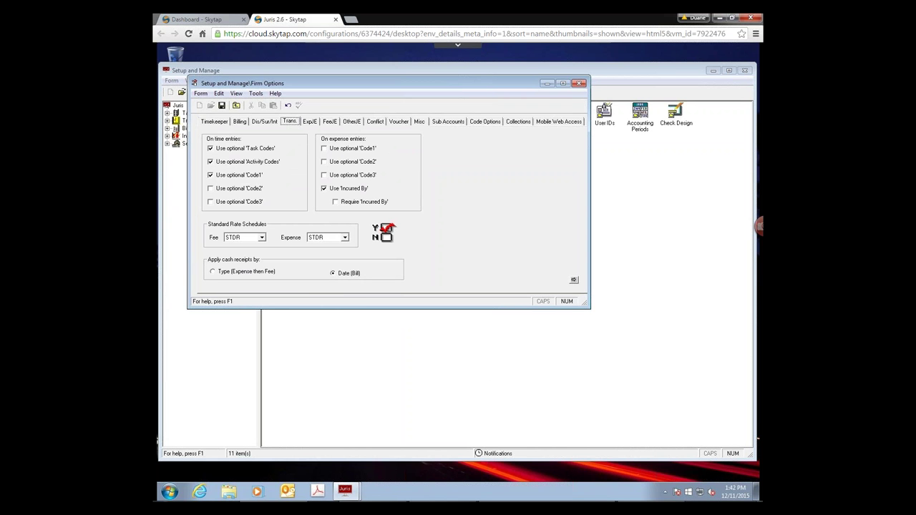
click(578, 83)
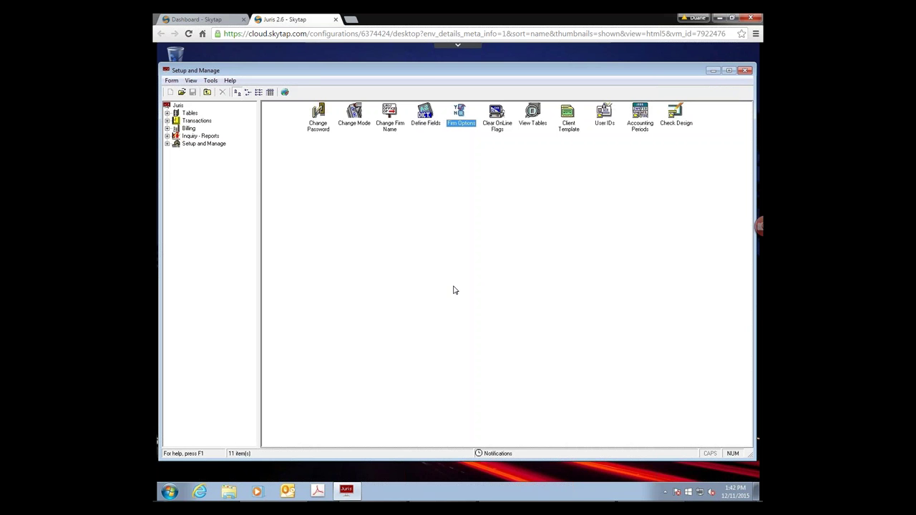
- Create a new Cash Receipts batch from the Transactions area
click(187, 122)
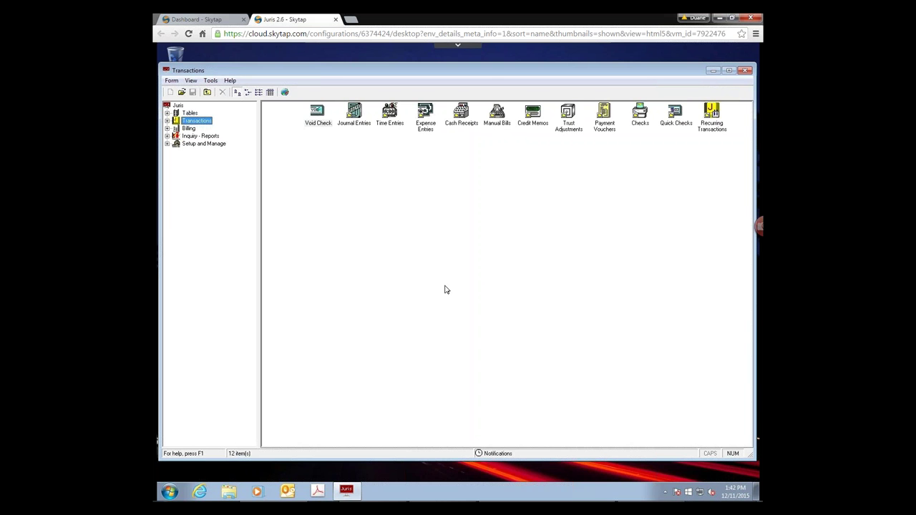
double_click(460, 115)
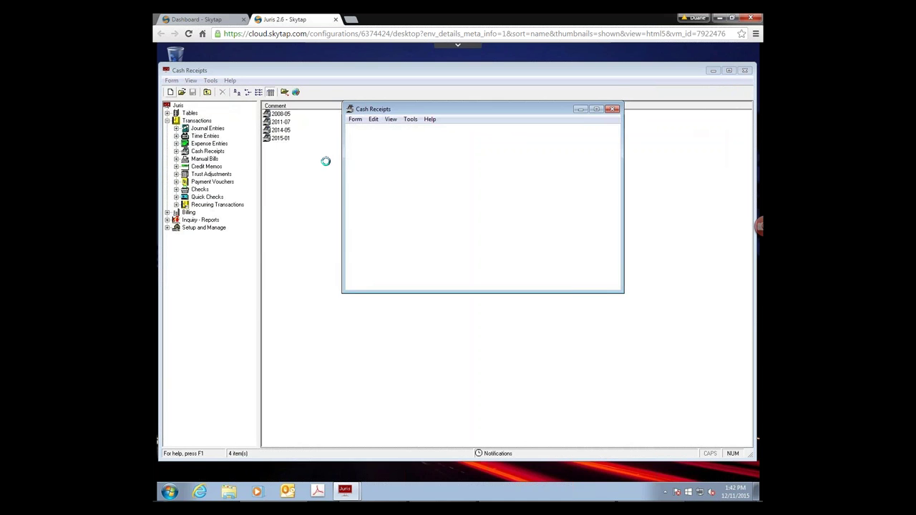
key(Return)
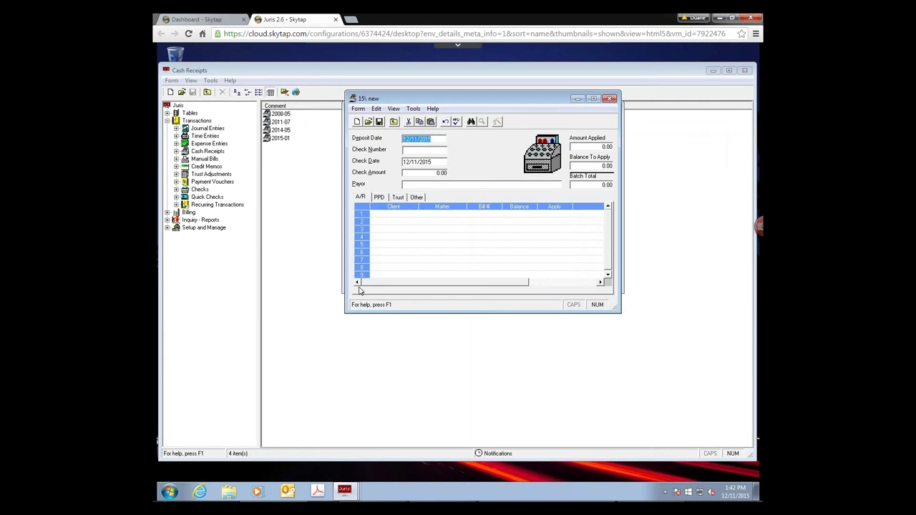
- Enter a check number, a 500.00 check amount and client 512, which is rejected as invalid
click(409, 152)
text(578565)
click(423, 174)
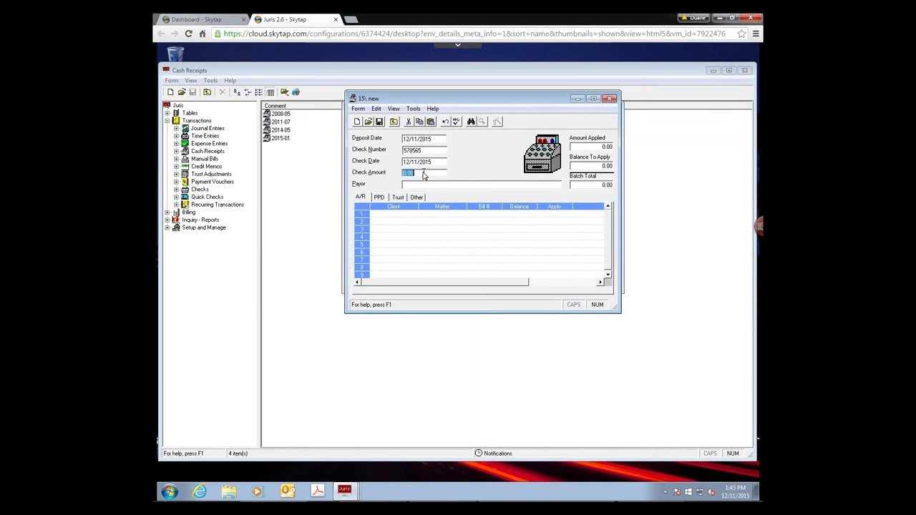
text(500)
key(Tab)
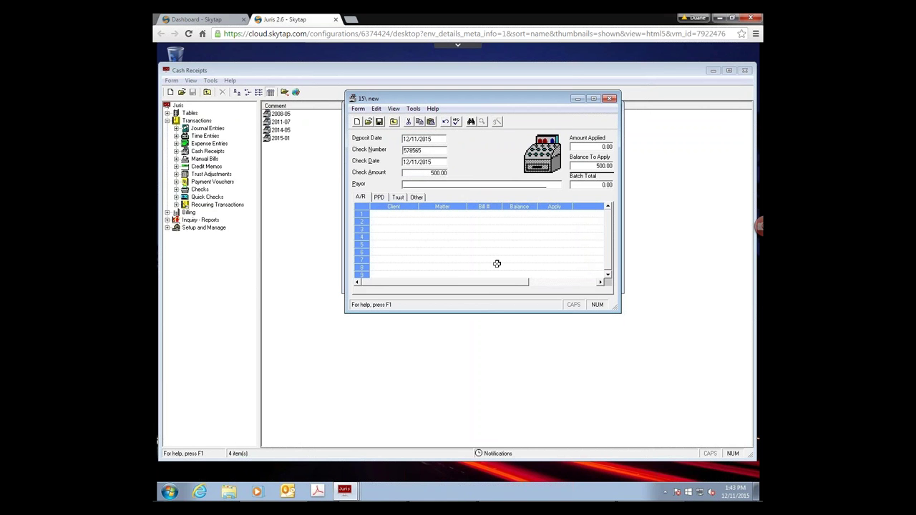
click(403, 213)
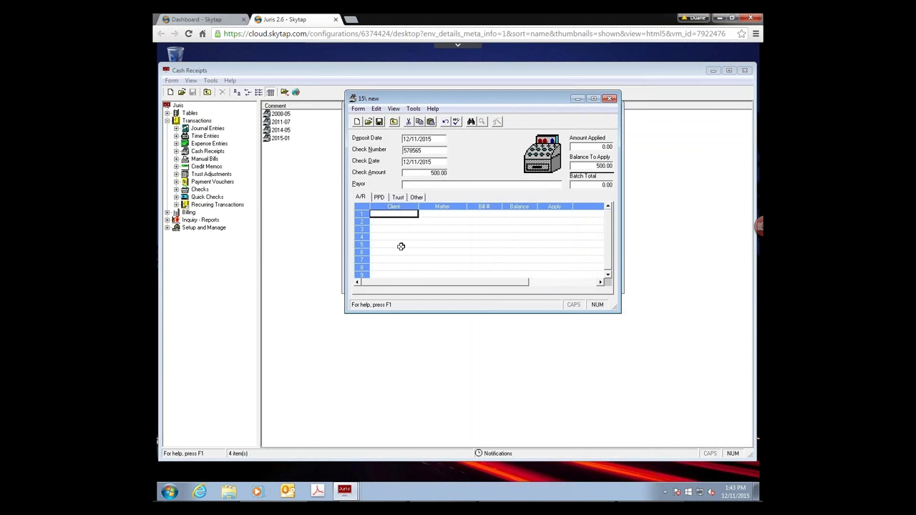
text(512)
key(Tab)
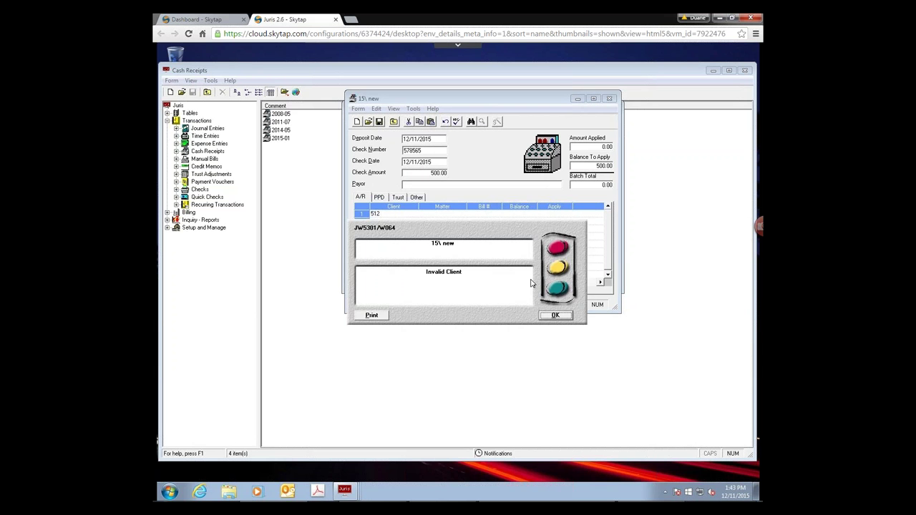
- Correct the client to 0512 matter 2 and load its open bills 57 and 79
click(551, 315)
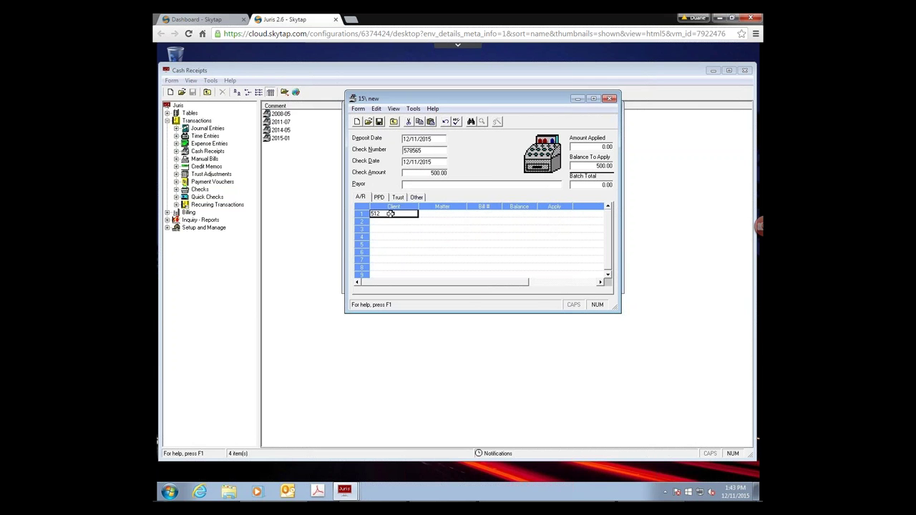
double_click(391, 212)
text(0512)
key(Tab)
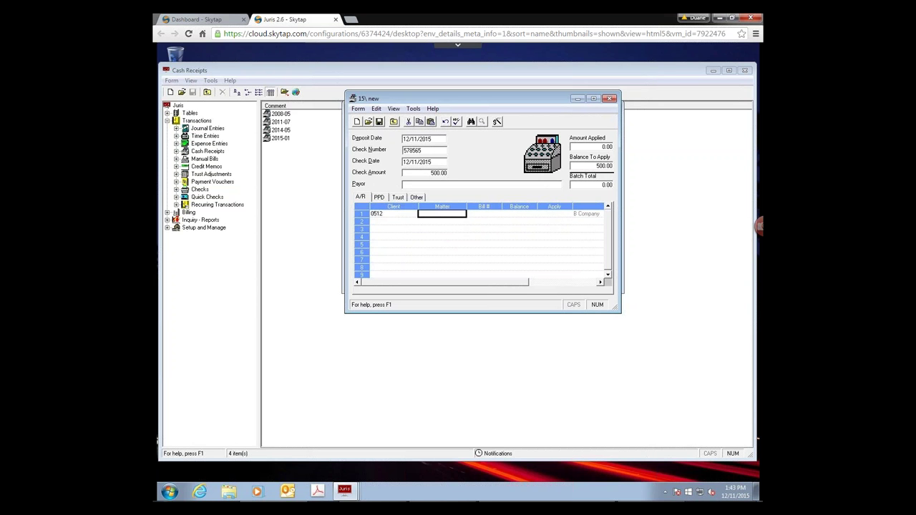
text(2)
key(Tab)
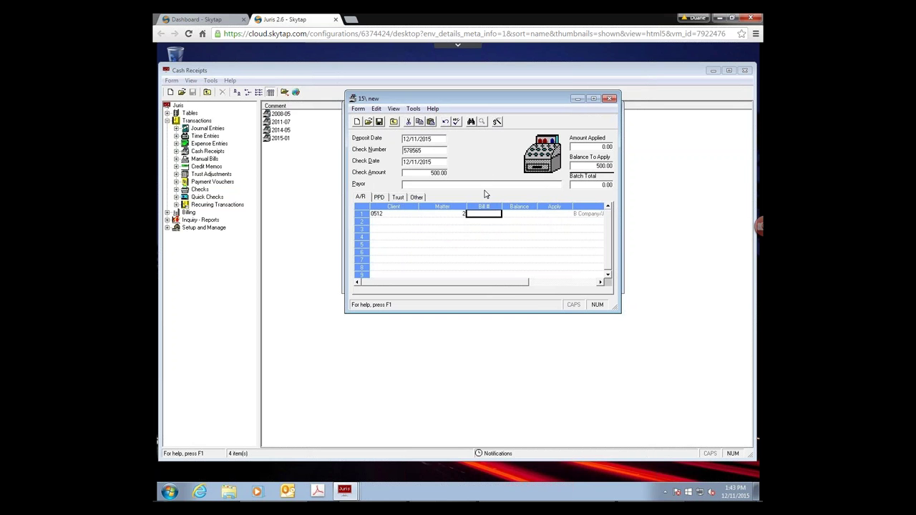
click(443, 213)
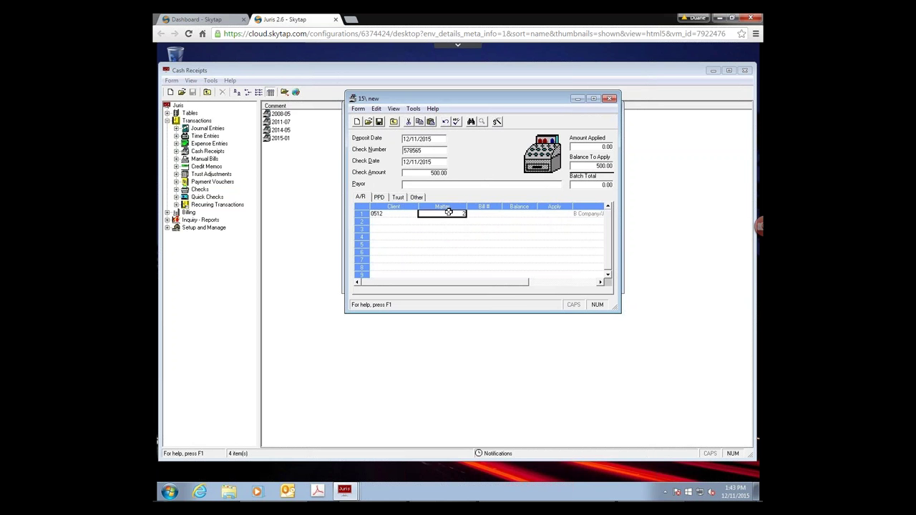
click(497, 122)
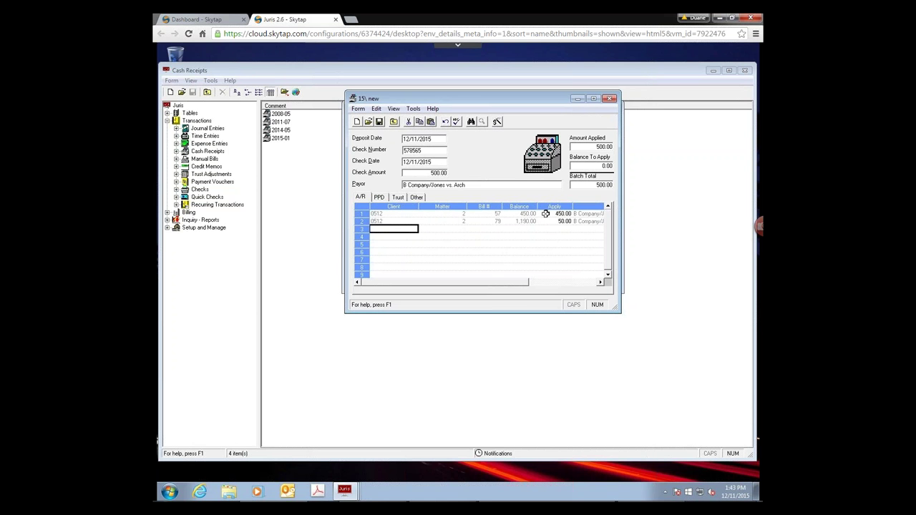
- Set both bills' Apply amounts to 0 and open bill 57's detail showing 450.00 fees
click(545, 214)
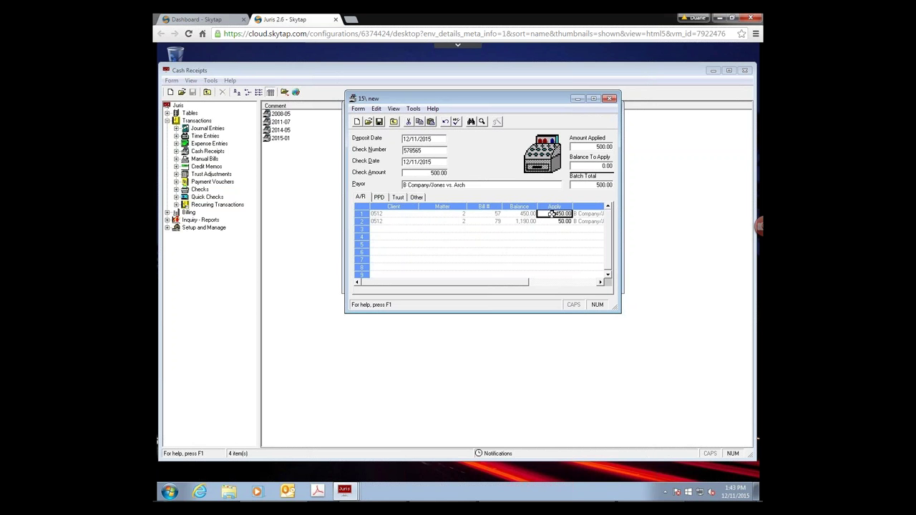
click(472, 123)
click(513, 214)
click(550, 215)
text(0)
click(553, 222)
text(0)
click(552, 214)
double_click(546, 212)
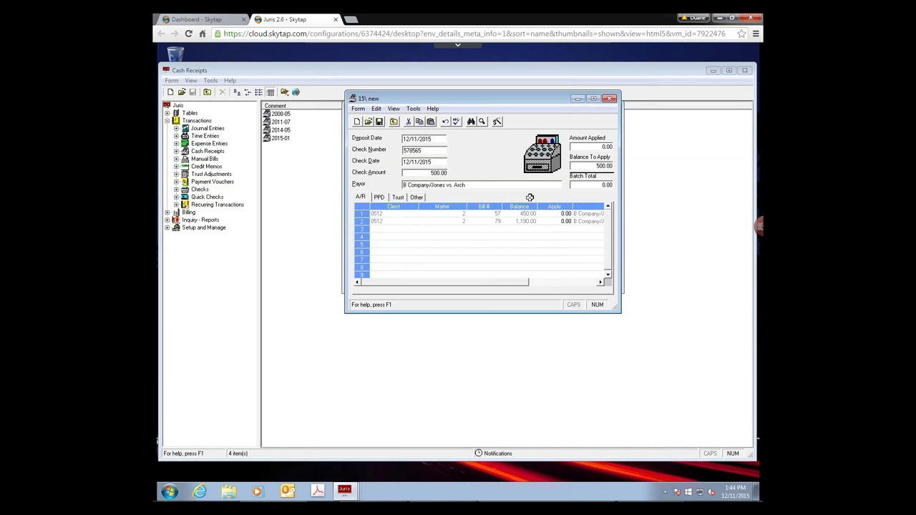
click(483, 121)
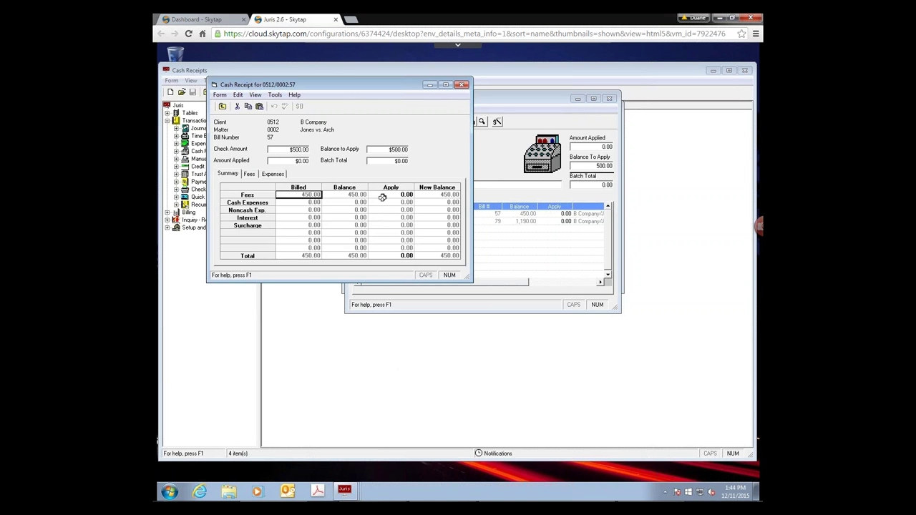
click(250, 174)
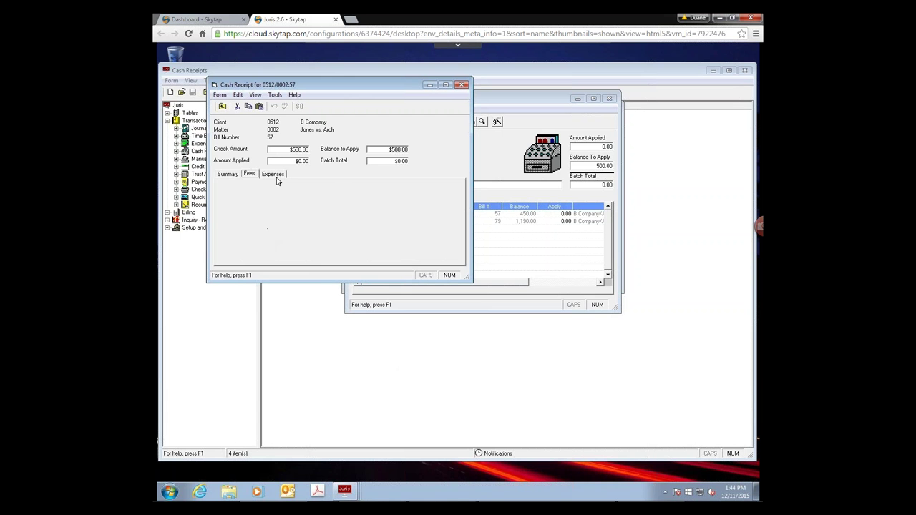
click(274, 176)
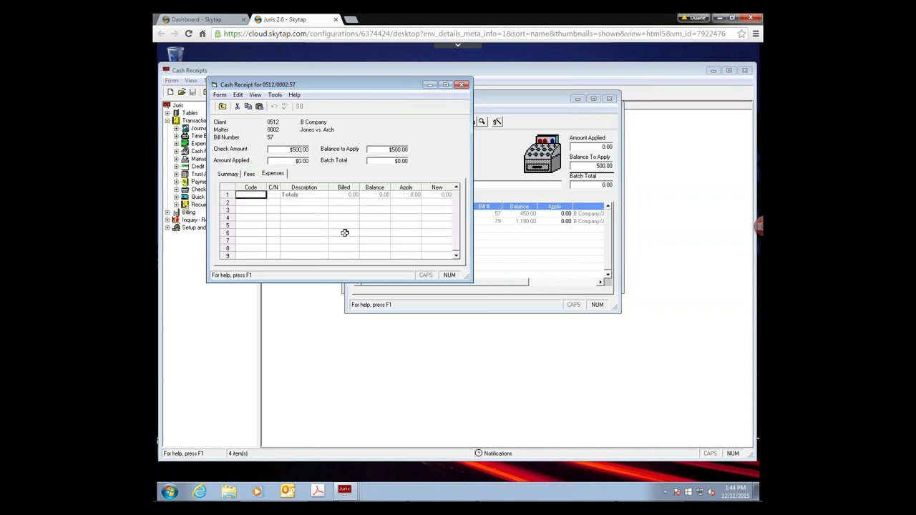
click(227, 176)
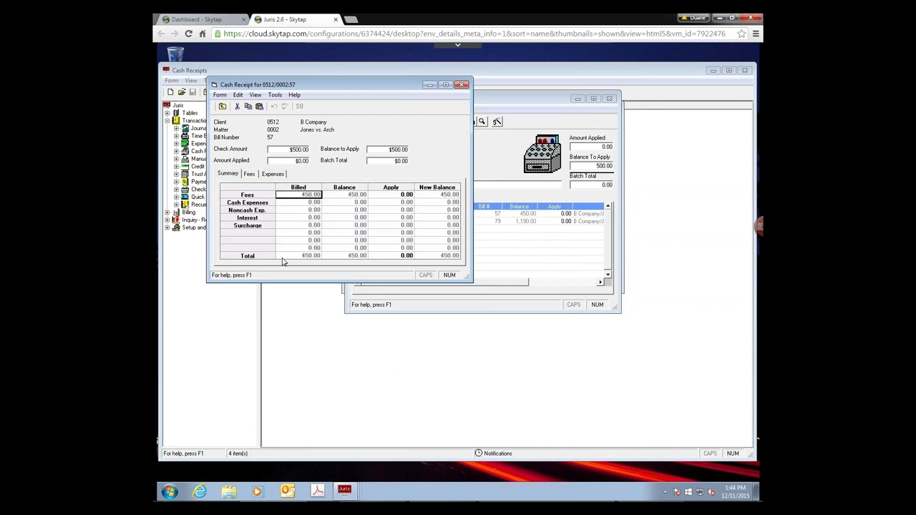
click(392, 195)
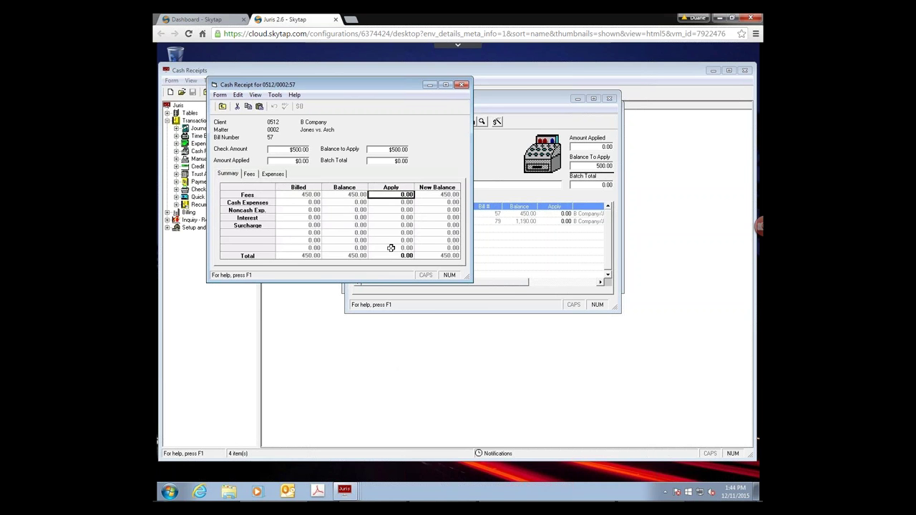
text(50)
click(222, 106)
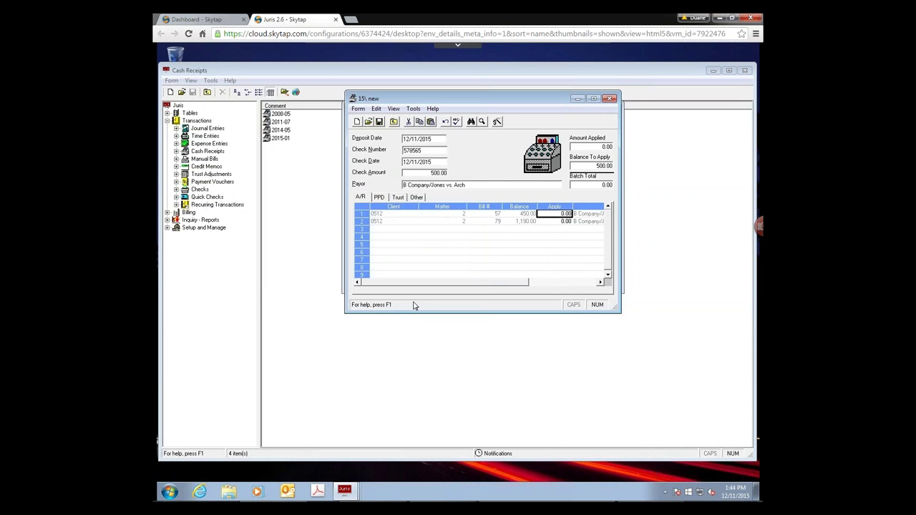
- Apply 450.00 to bill 79's fees in its fee and expense breakdown
click(557, 221)
click(483, 123)
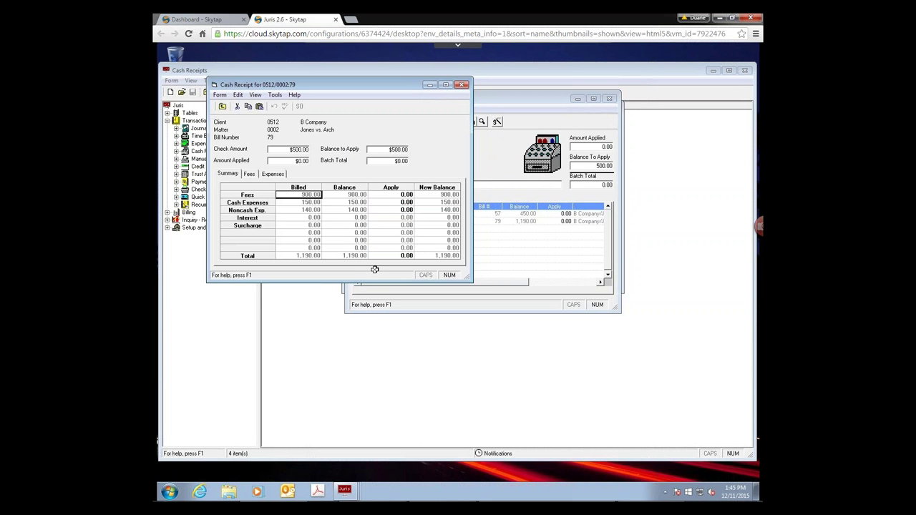
click(395, 193)
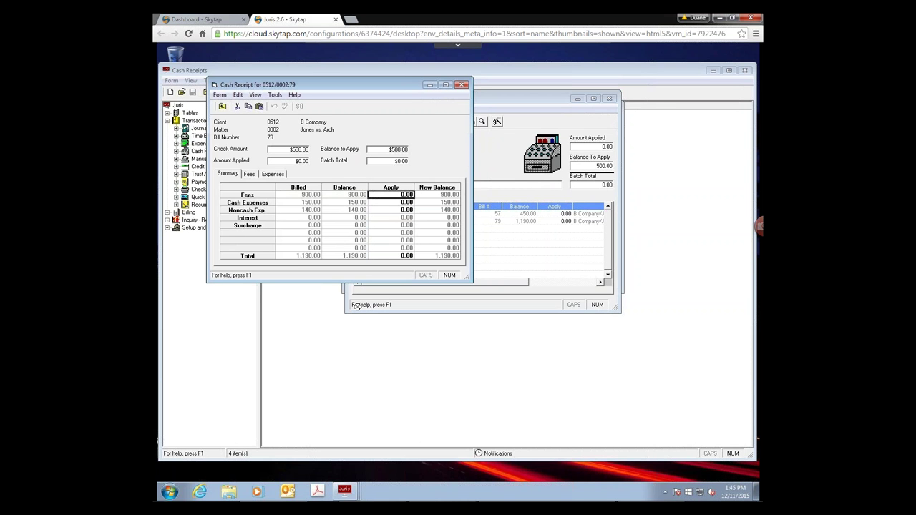
text(450)
key(Tab)
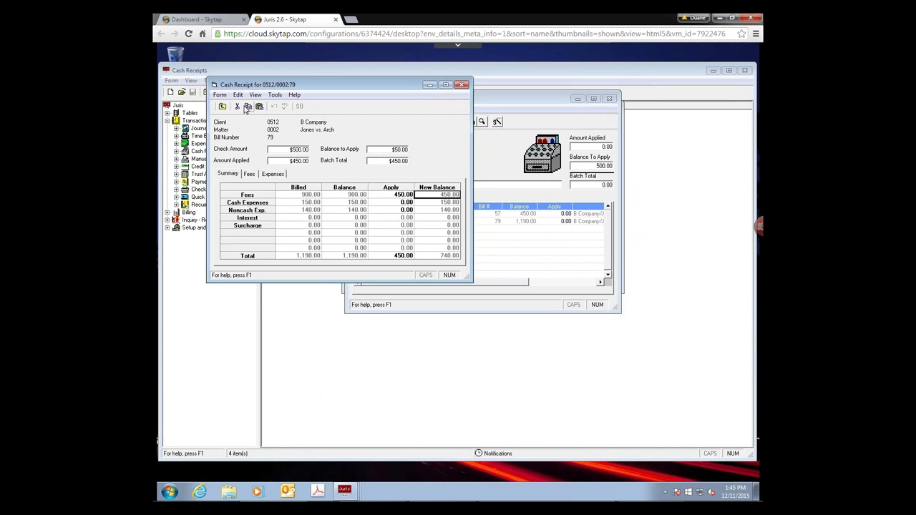
click(222, 106)
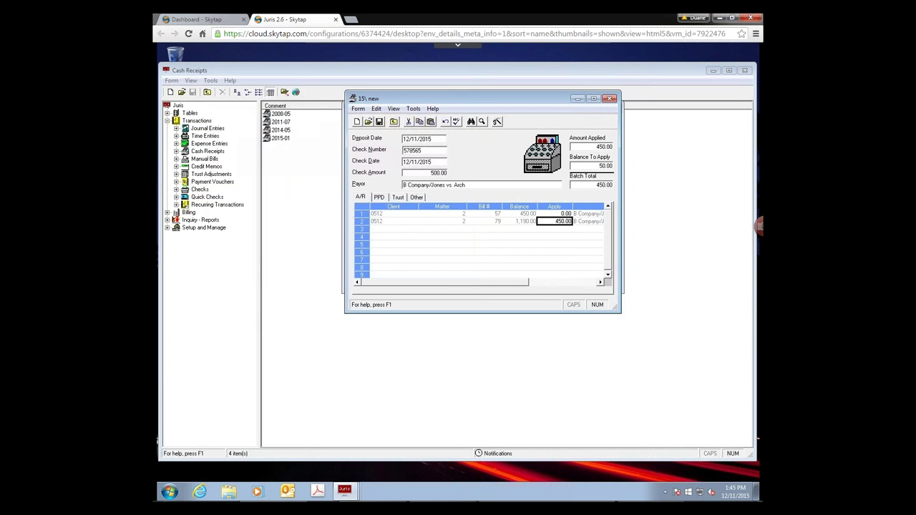
- Apply the remaining 50.00 to bill 57, leaving 0.00 to apply
key(Up)
text(50)
key(Tab)
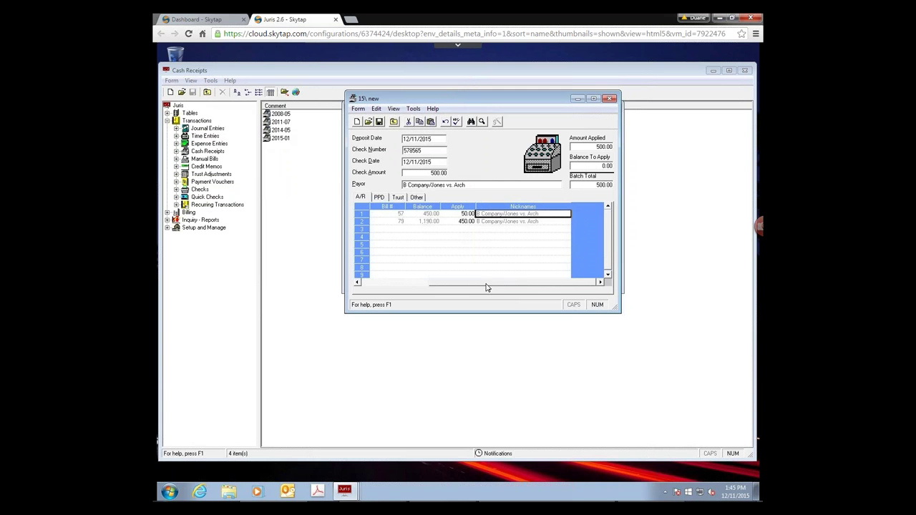
drag(486, 287, 420, 287)
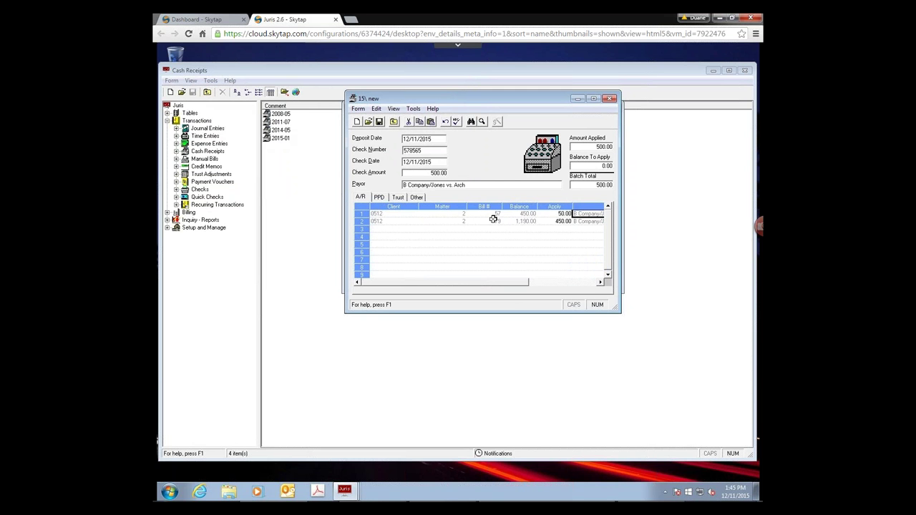
click(565, 221)
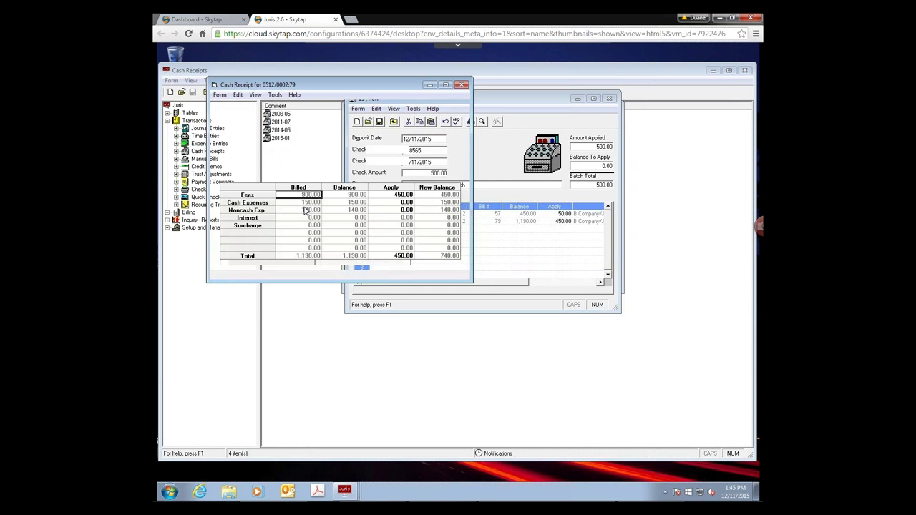
click(248, 174)
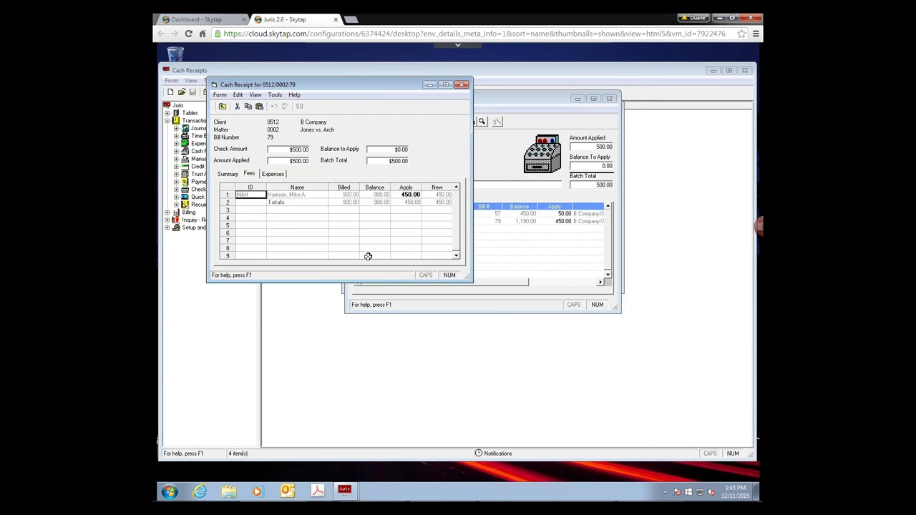
click(275, 176)
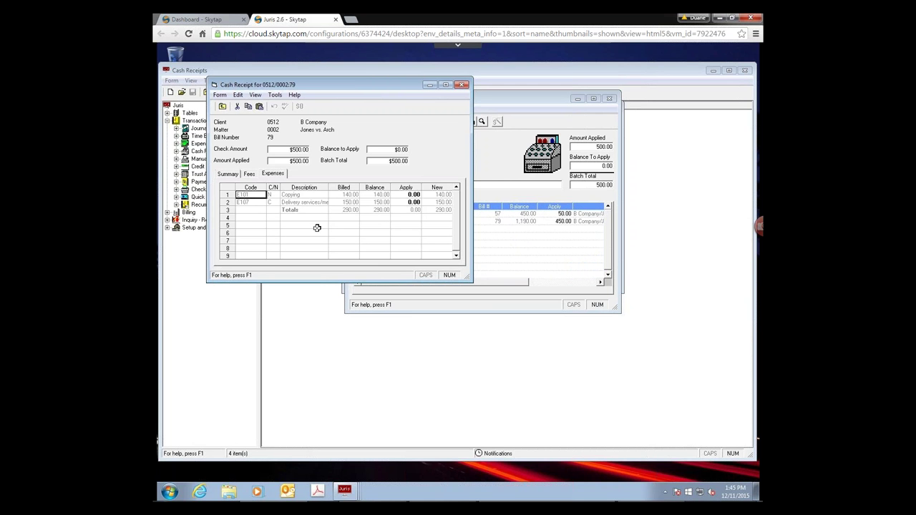
click(228, 175)
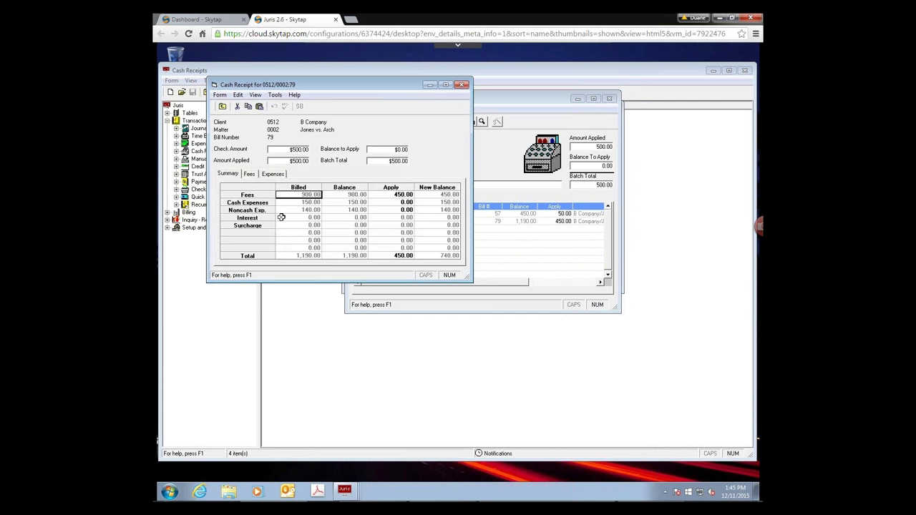
click(397, 209)
click(384, 193)
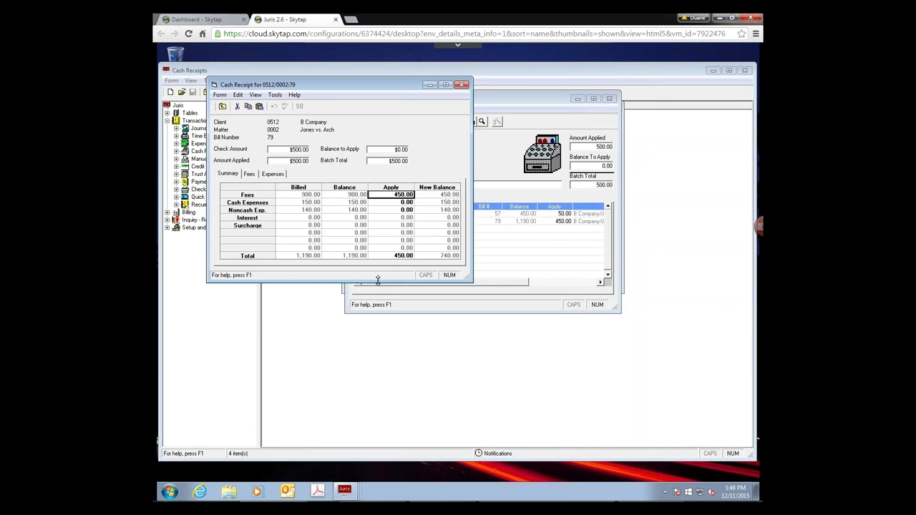
click(461, 85)
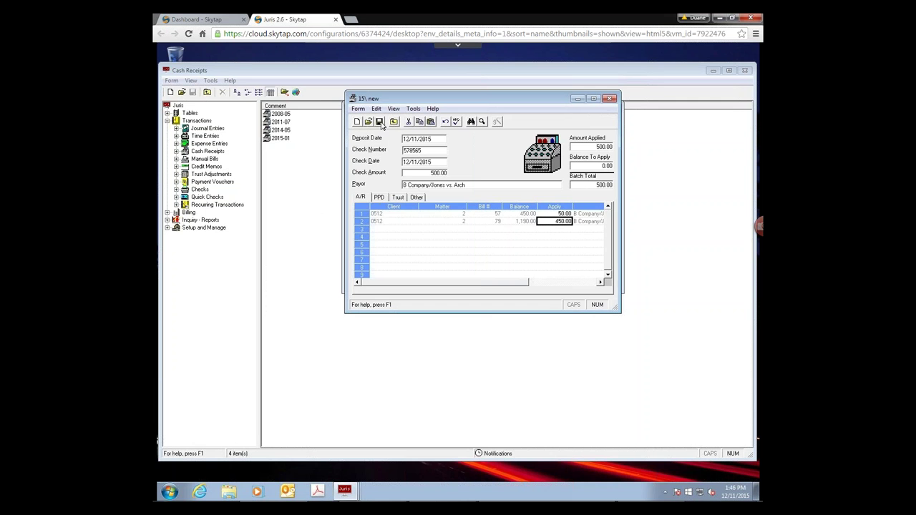
- Save the 500.00 receipt to the batch and start a new receipt
click(609, 99)
click(609, 99)
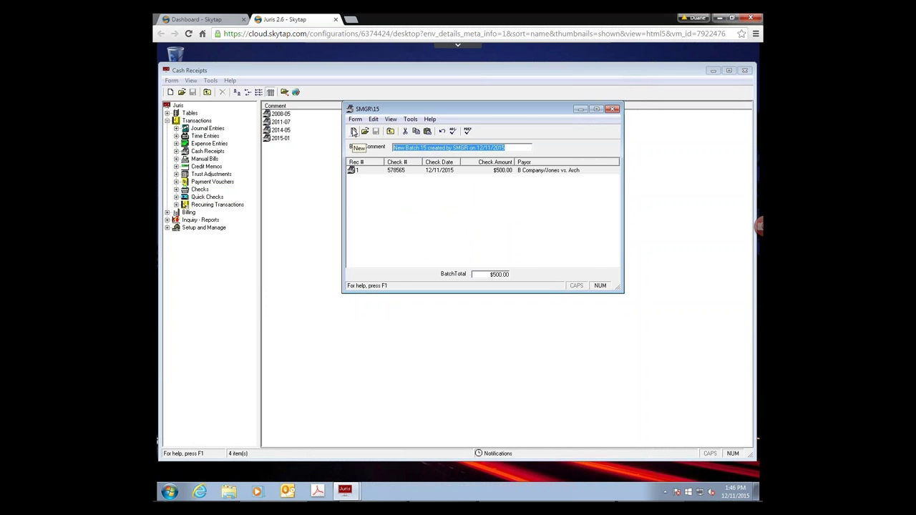
click(353, 132)
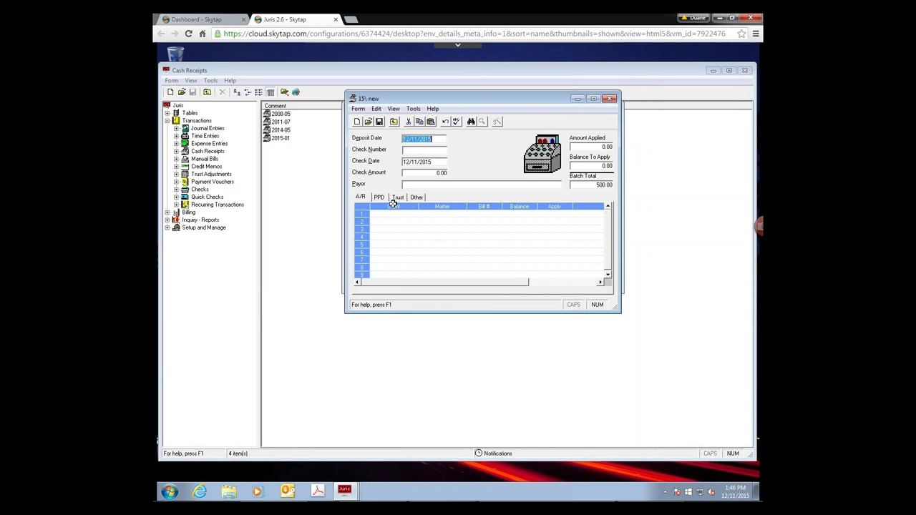
- Enter a 5,000.00 check amount dated 12/11/2015 on the new receipt
click(428, 151)
key(Tab)
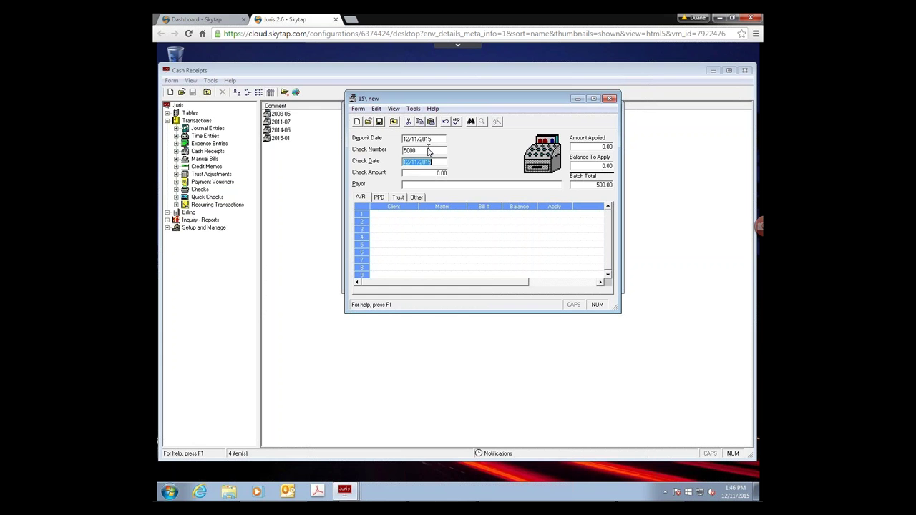
key(Tab)
text(500)
key(Tab)
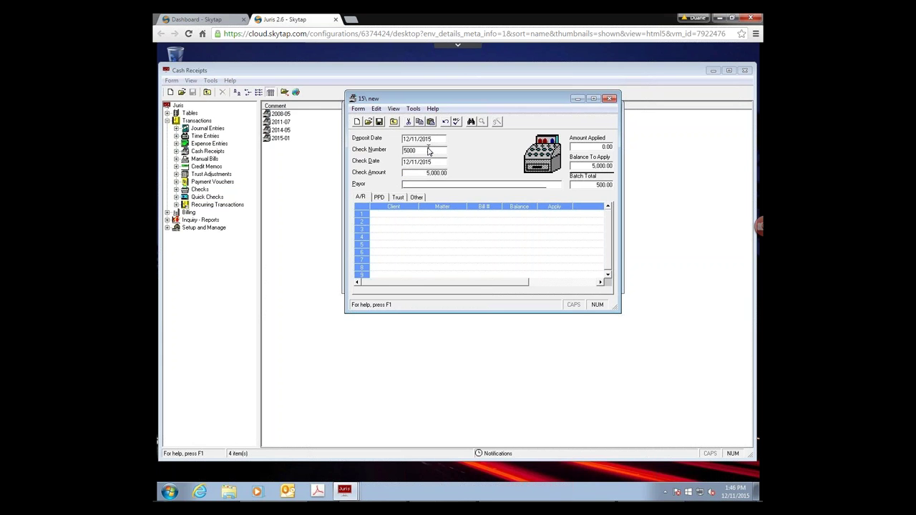
click(389, 211)
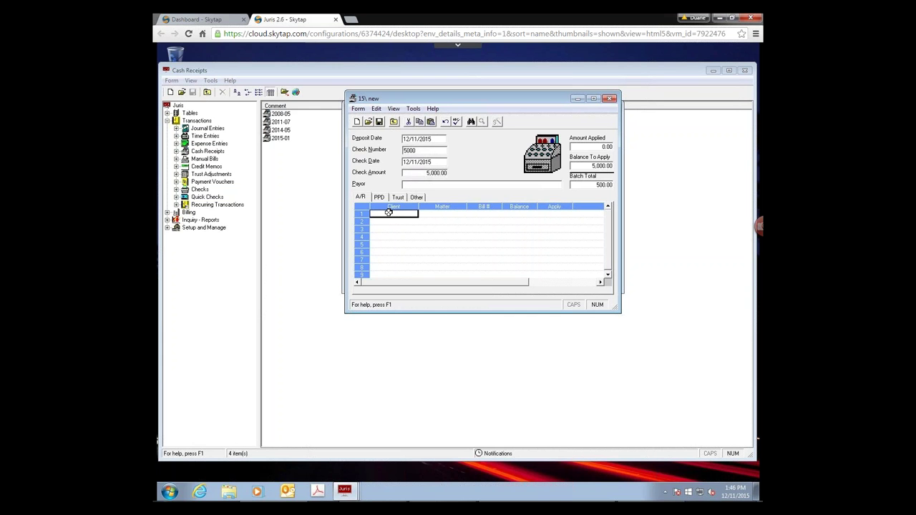
- Enter client 0400, matter 0 on the first receipt line, then clear and re-enter it
text(0400)
key(Tab)
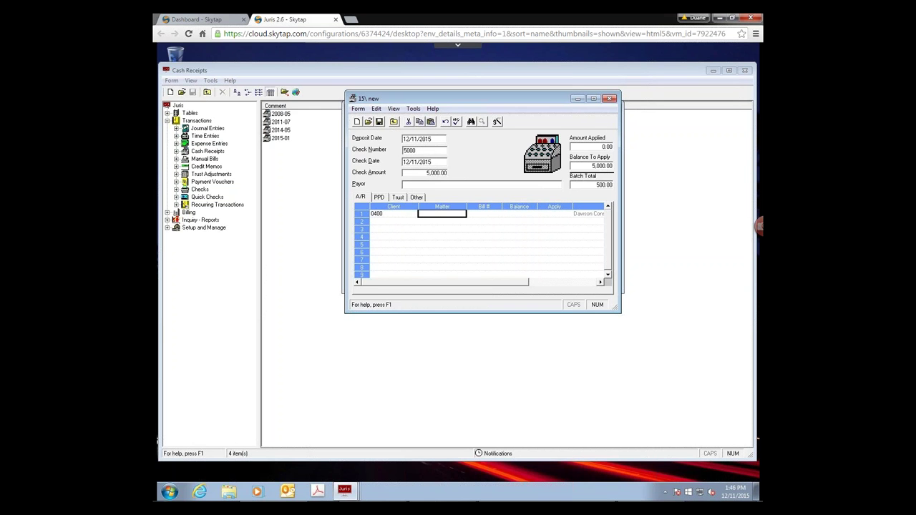
text(0)
key(Tab)
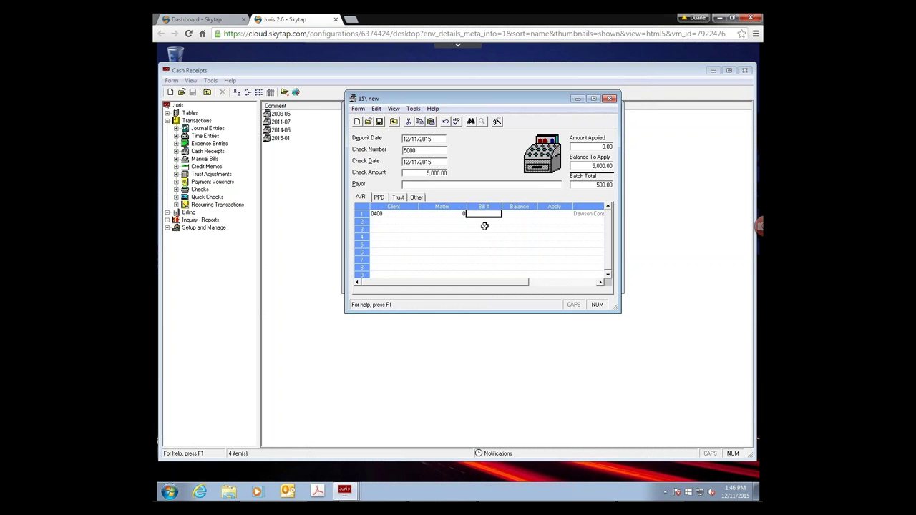
click(443, 212)
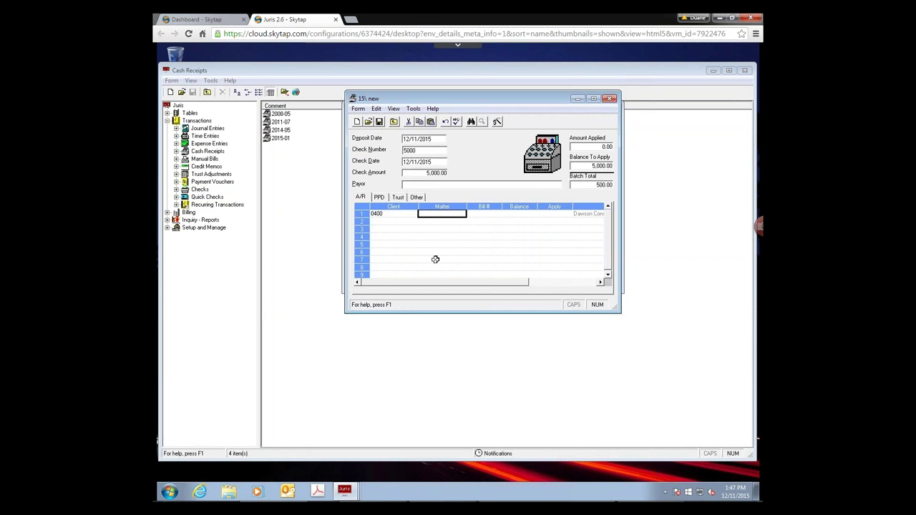
click(391, 213)
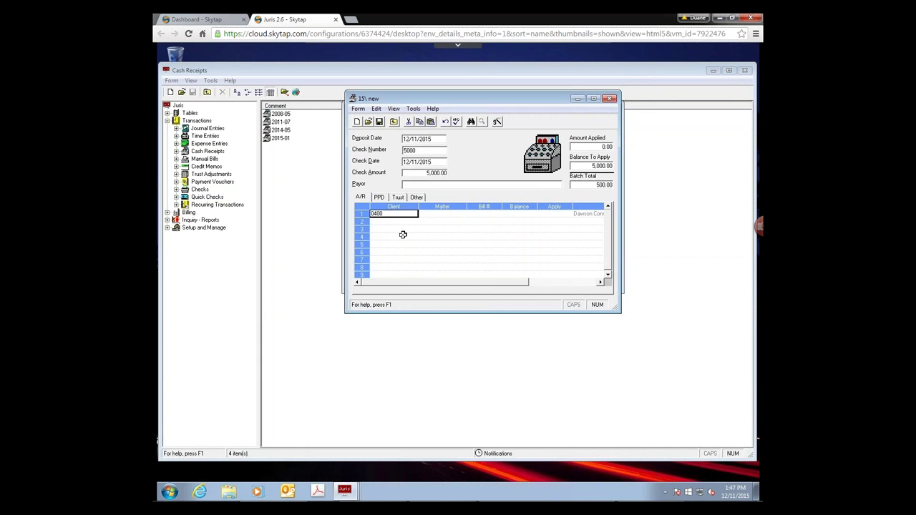
key(Delete)
text(0400)
key(Tab)
text(0)
key(Tab)
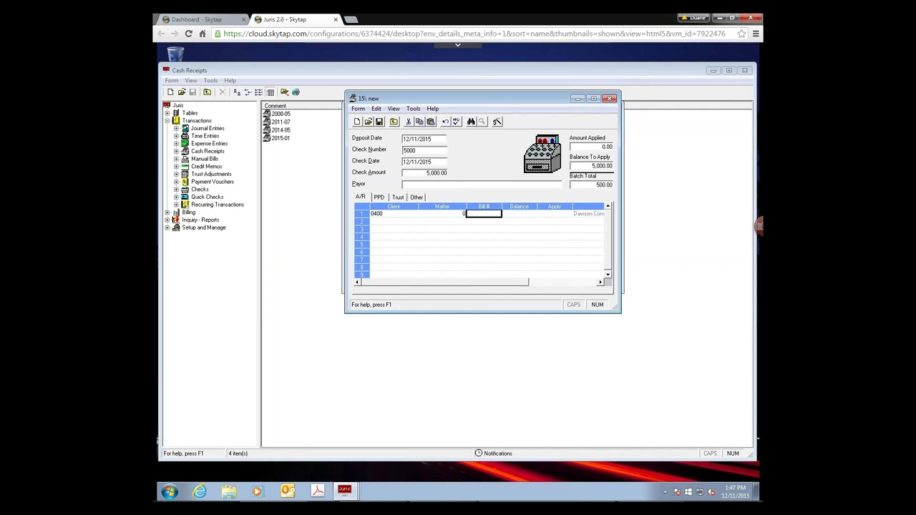
key(shift+Tab)
key(shift+Tab)
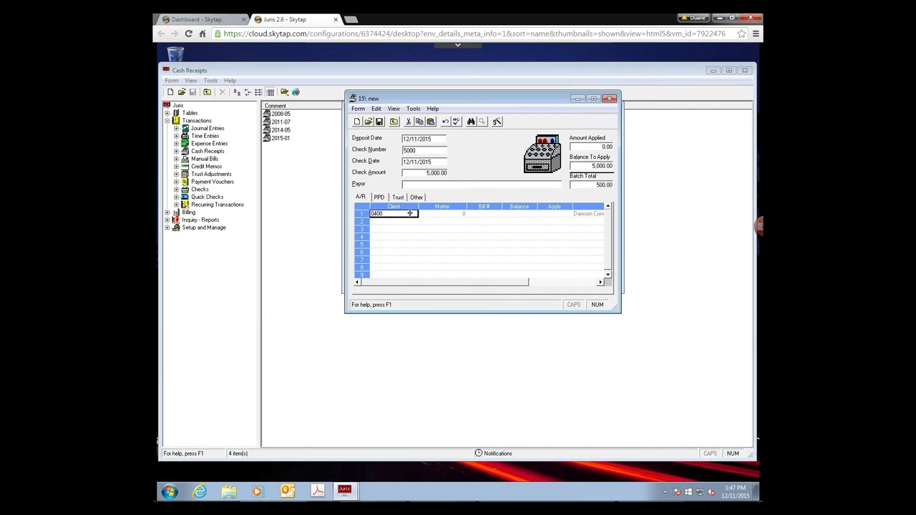
- Change the line to client 0410 with bill 54 so 500.00 applies, then select row 1
text(0410)
key(Tab)
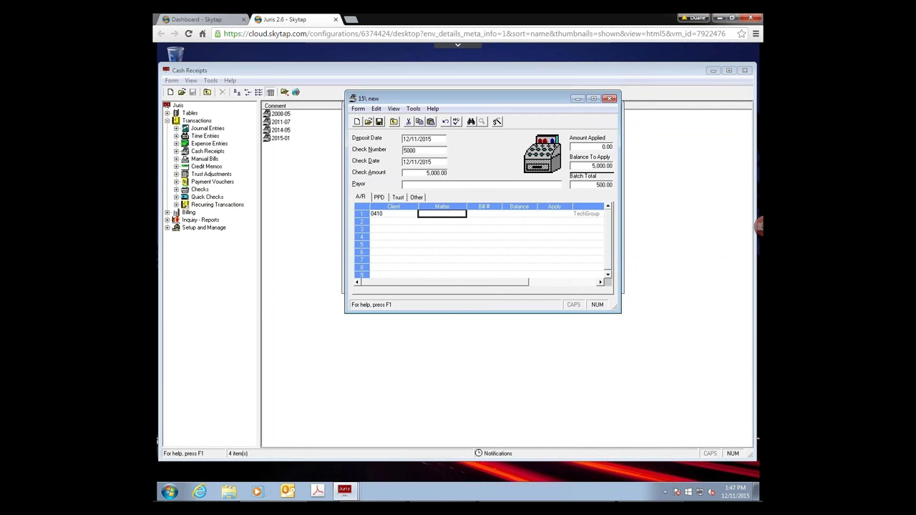
key(Tab)
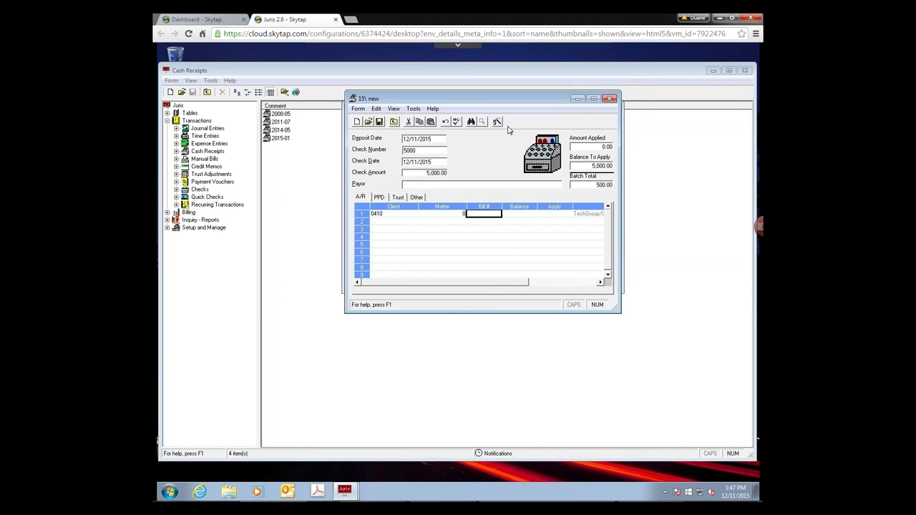
text(54)
key(Return)
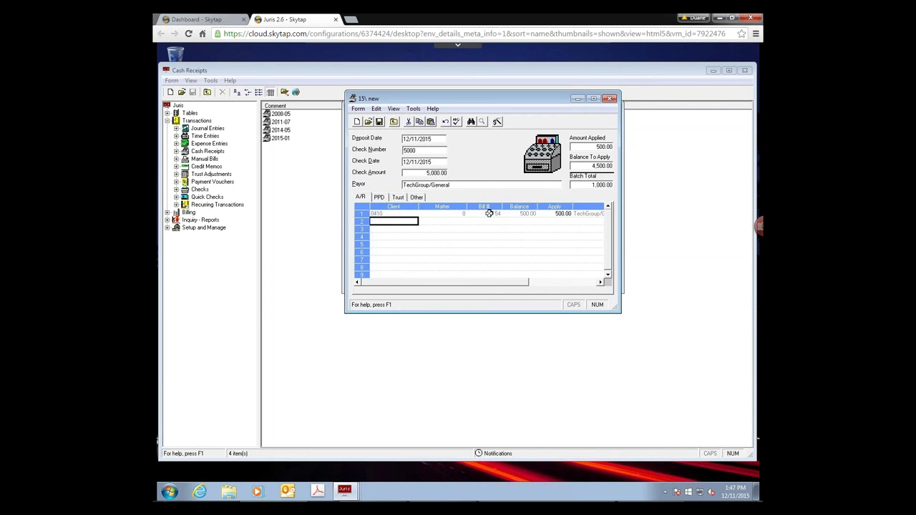
click(389, 213)
click(437, 214)
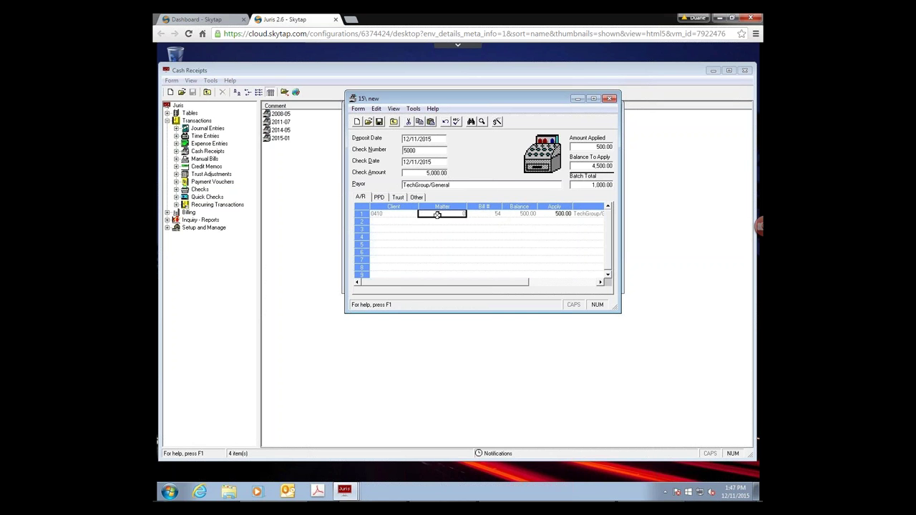
click(382, 213)
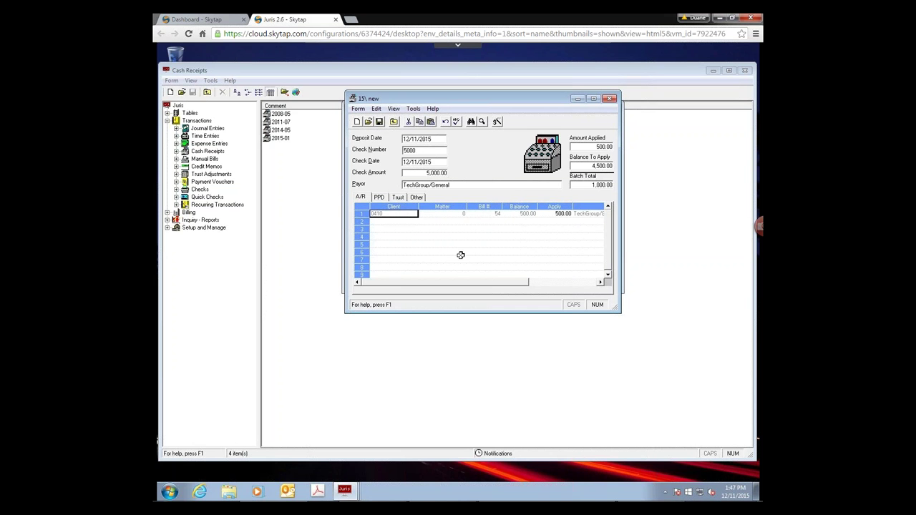
click(361, 214)
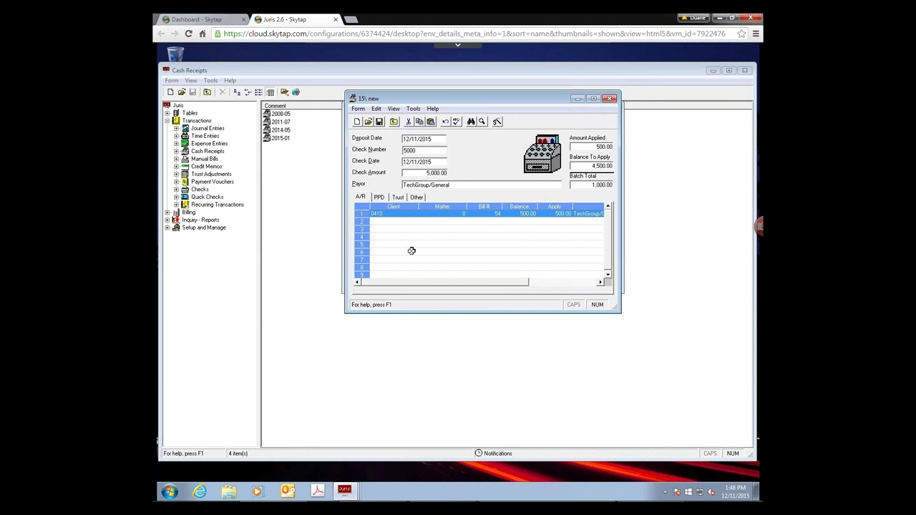
- Delete the selected bill 54 line with Form > Remove Row, then close the Form menu
click(358, 108)
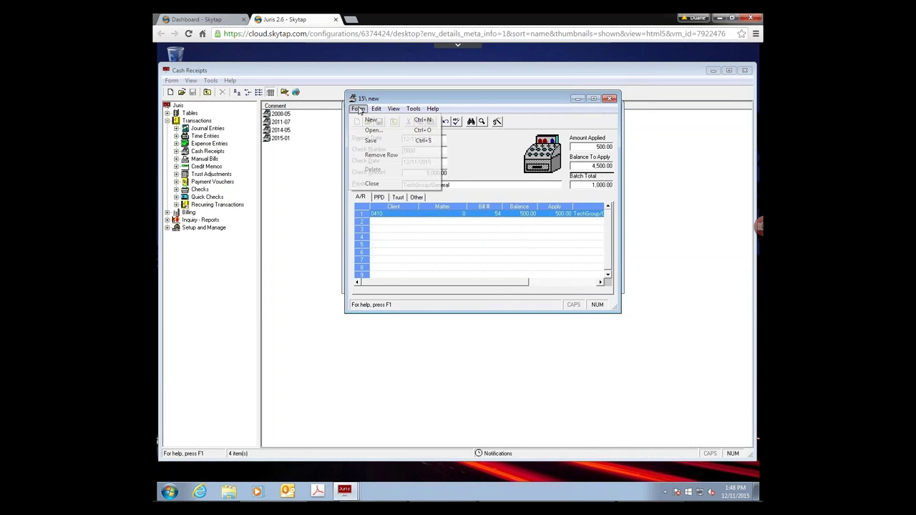
click(431, 157)
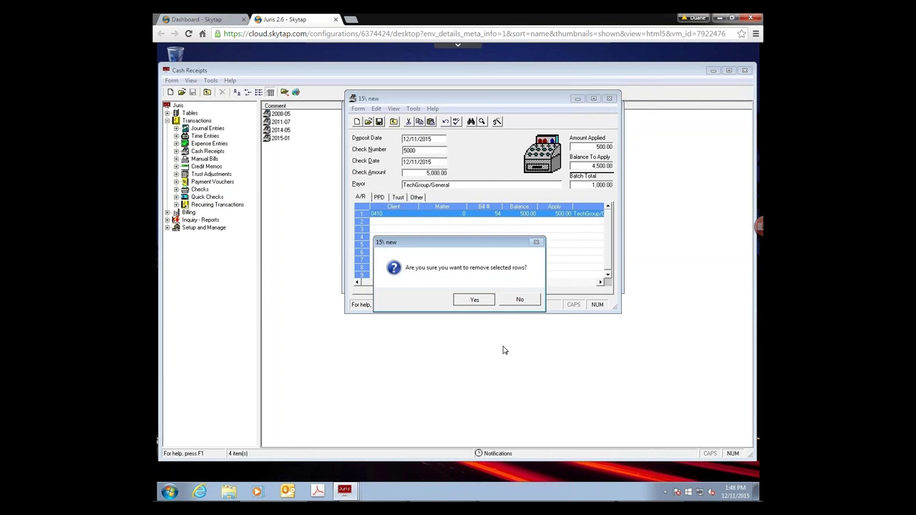
key(Return)
click(377, 213)
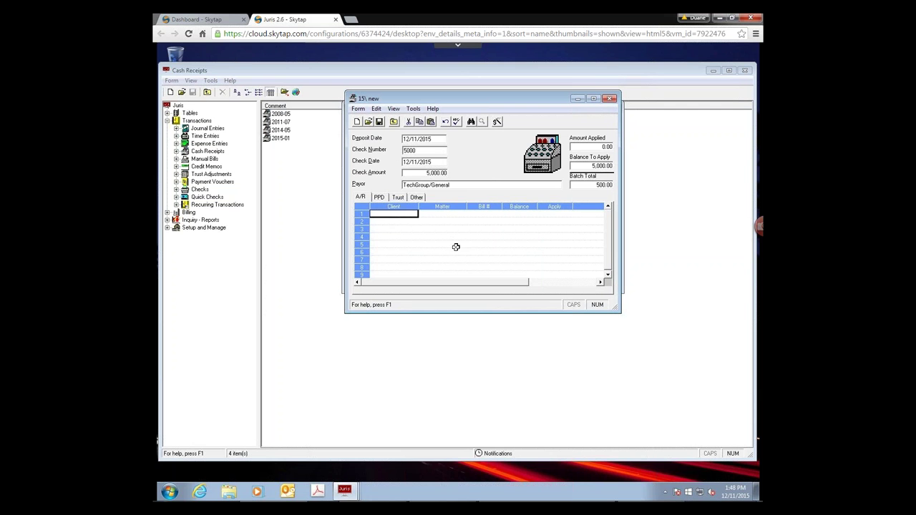
click(360, 221)
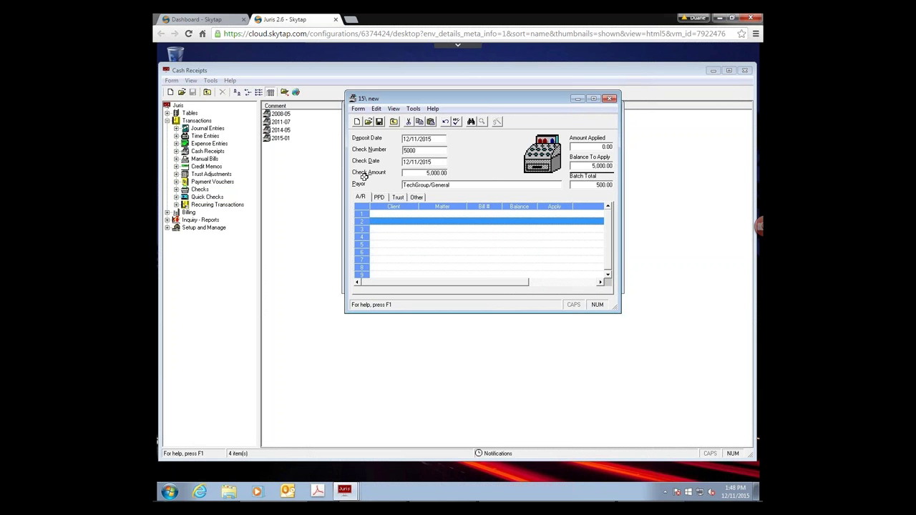
click(358, 109)
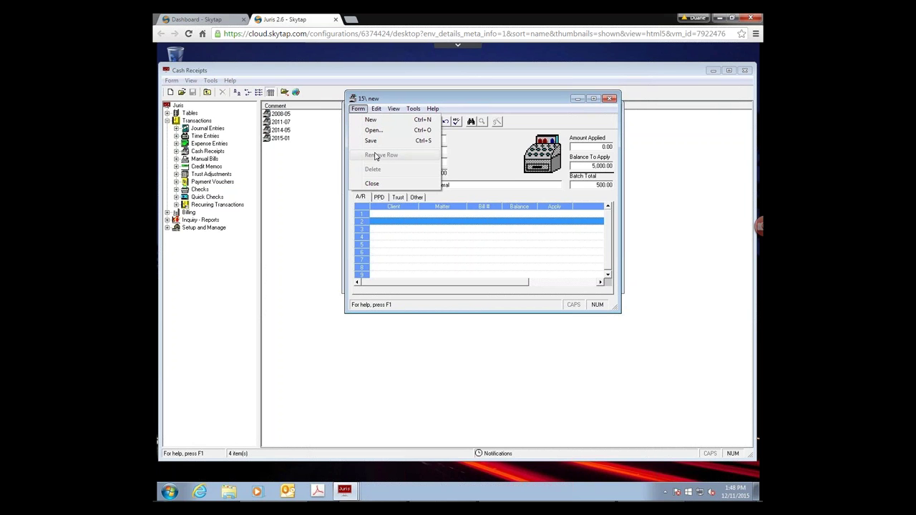
click(518, 156)
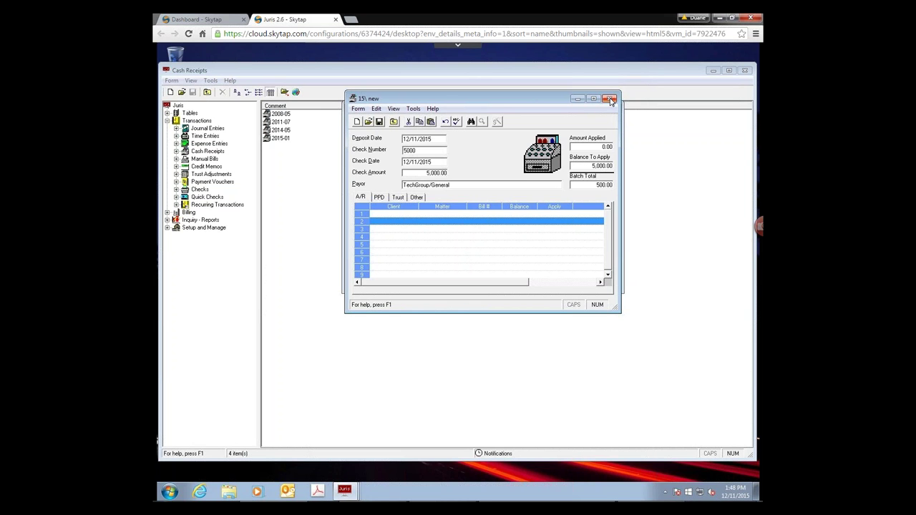
- Close the receipt without saving and close the batch 15 window
key(Escape)
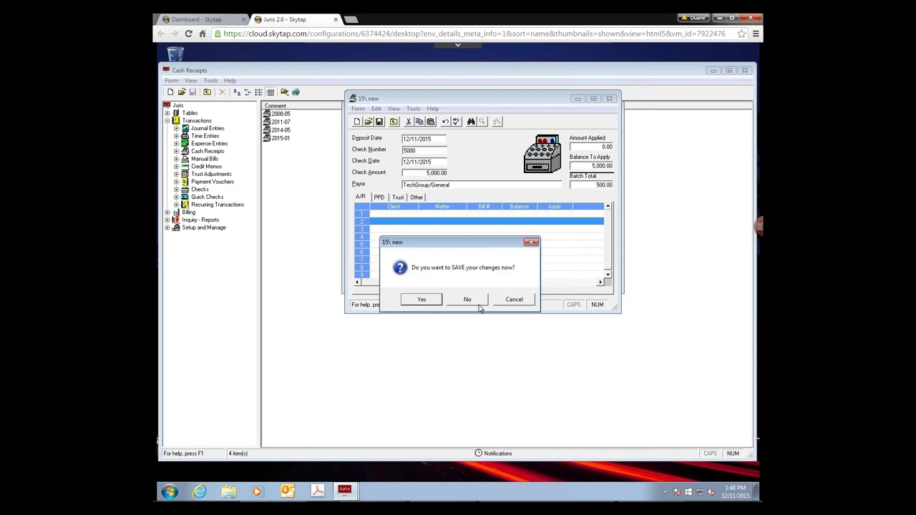
click(472, 303)
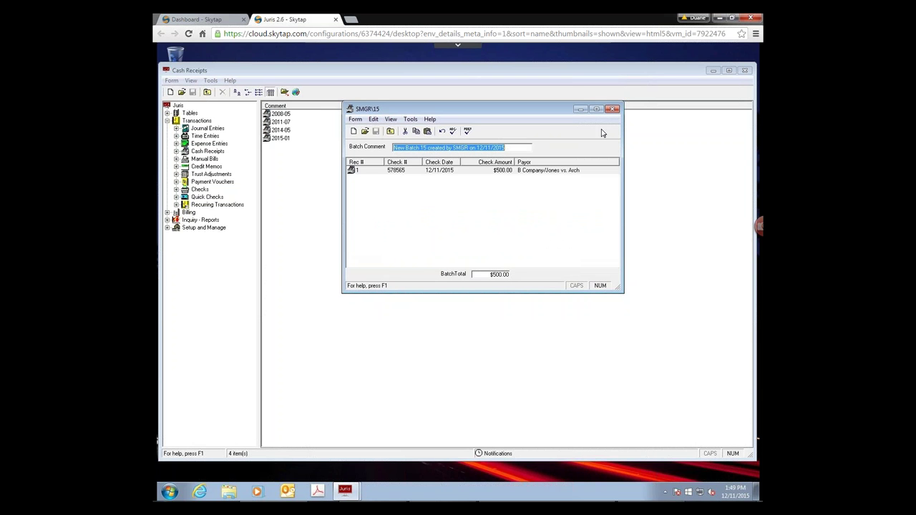
click(613, 110)
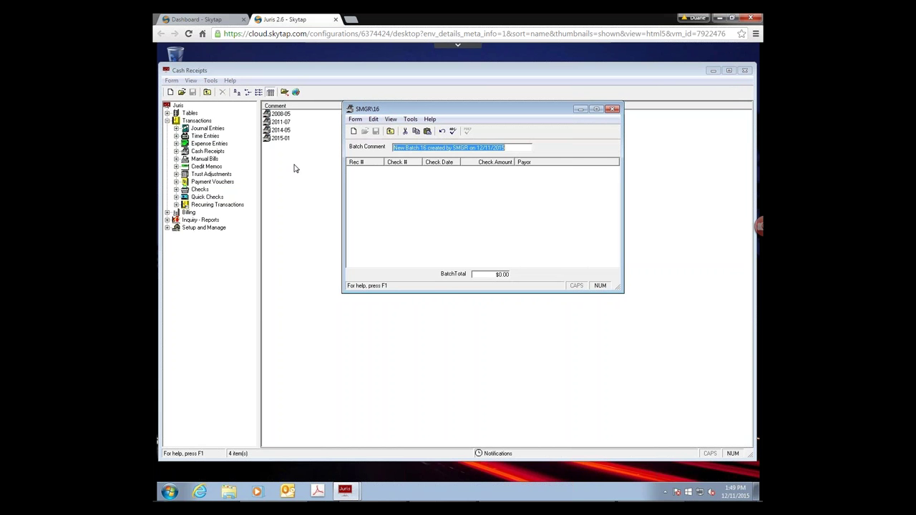
- Comment batch 16 'Correction Batch 12/11/2015' and add a receipt with check number CORRECTION
text(Co)
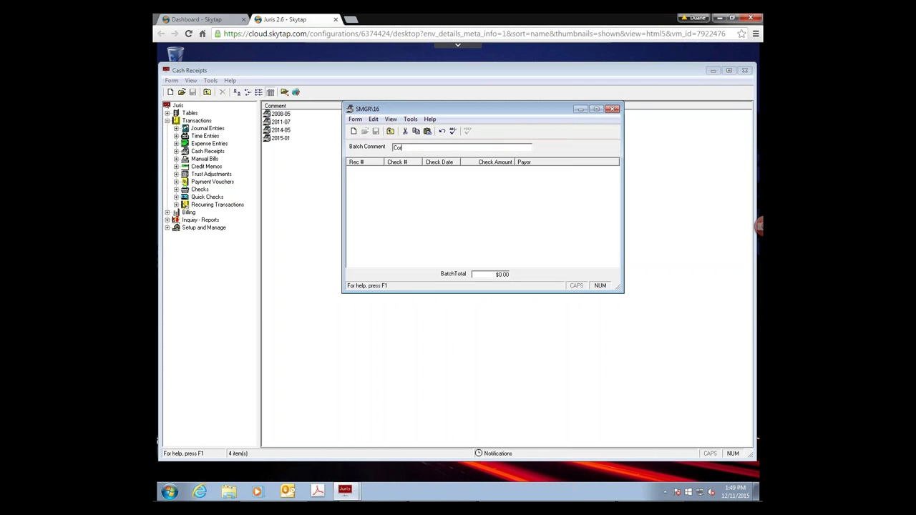
text(rrection Batch 12/11/2015)
click(354, 133)
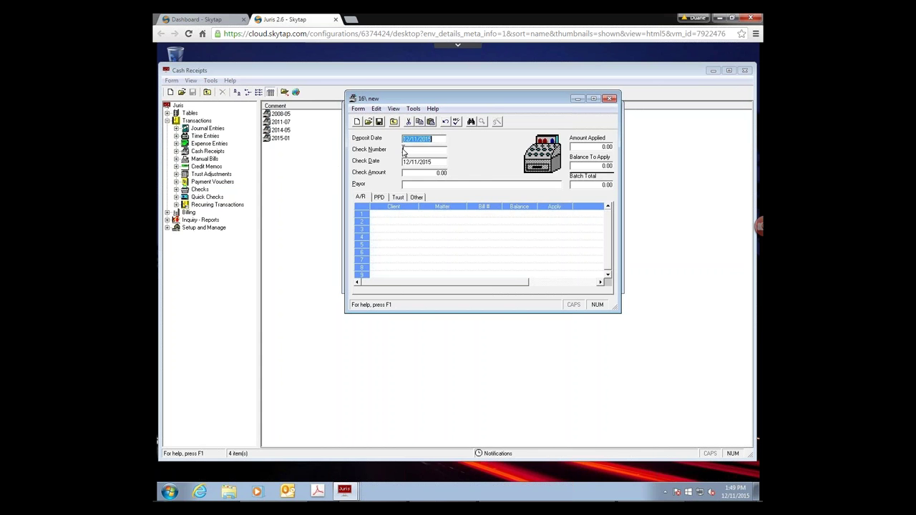
click(405, 150)
text(CORRECTION)
key(Tab)
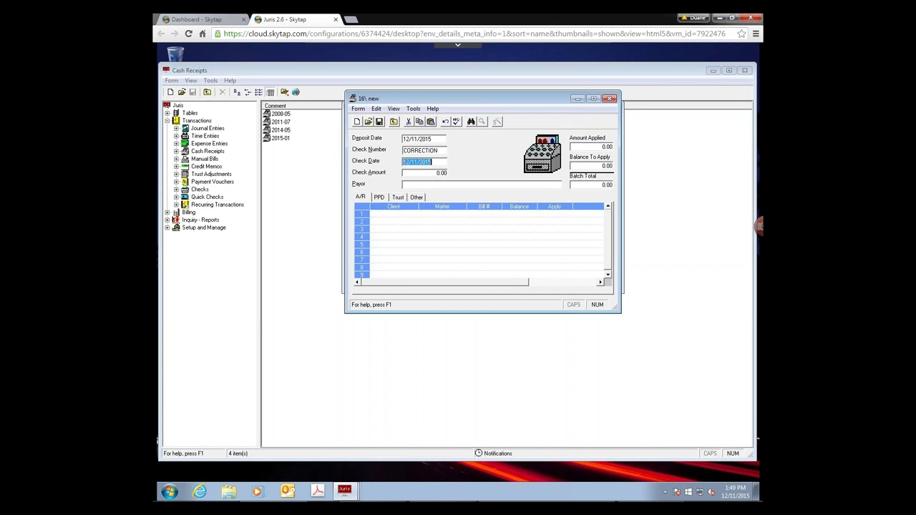
key(Tab)
- Enter a -1,000.00 PPD amount for client 0500, matter 1
click(379, 198)
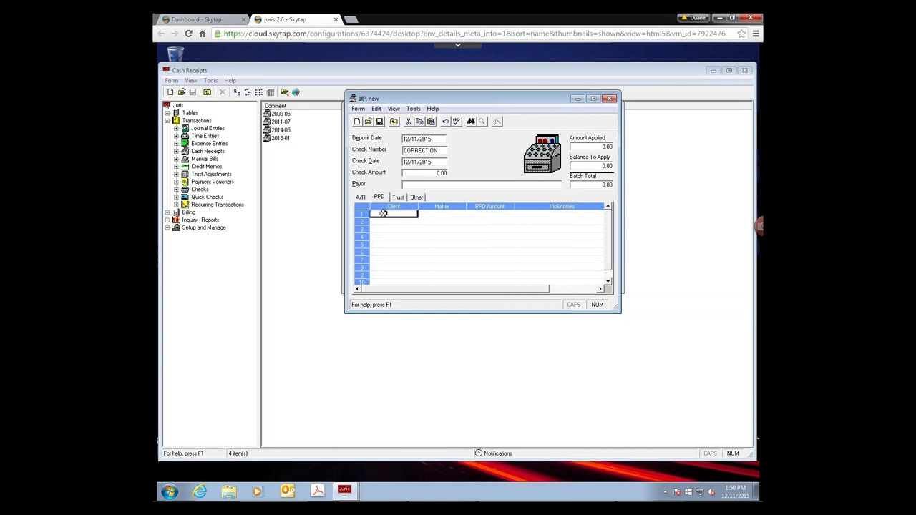
text(0500)
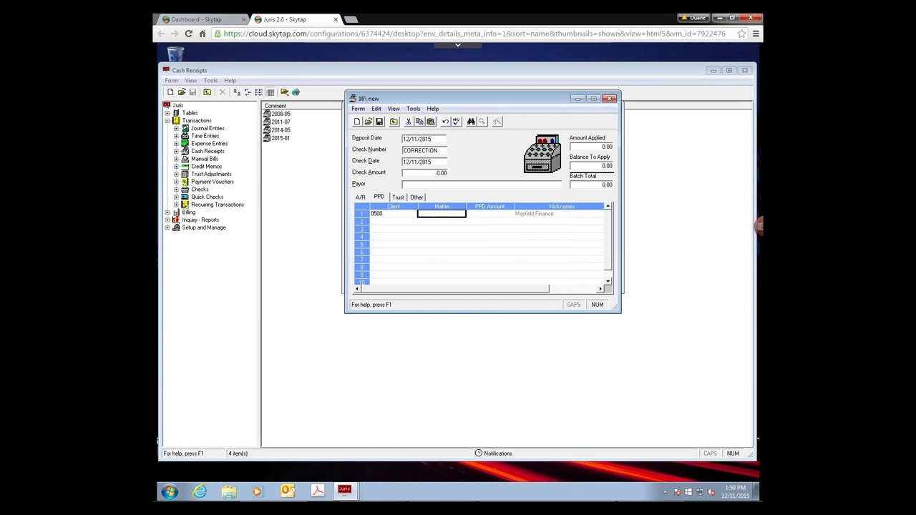
text(1)
key(Tab)
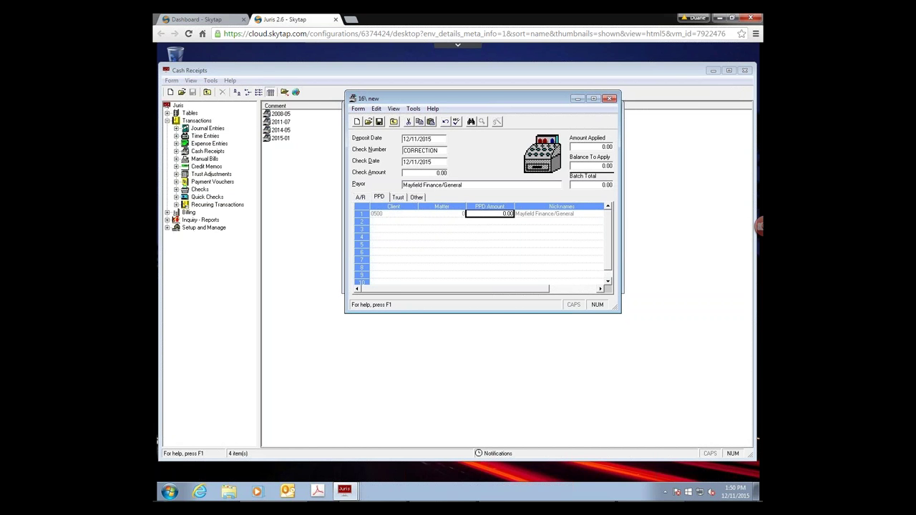
click(504, 213)
text(-1,000)
key(Tab)
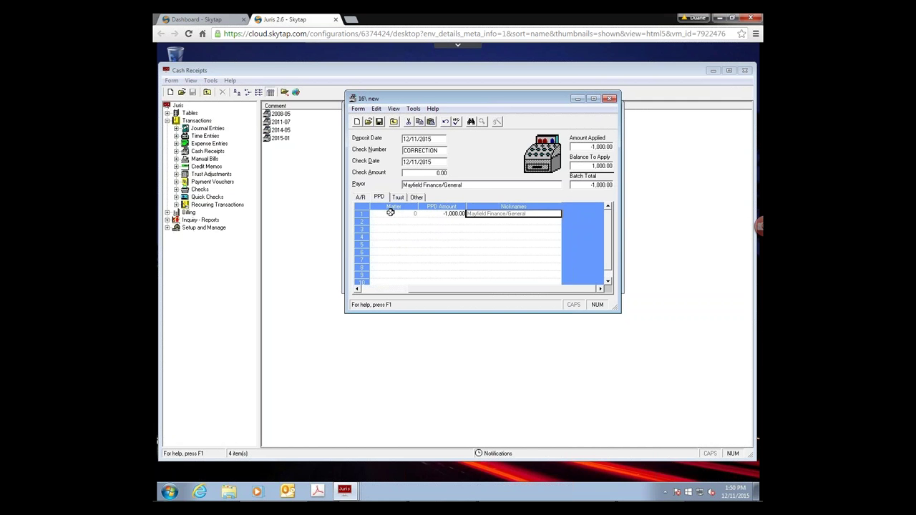
key(Tab)
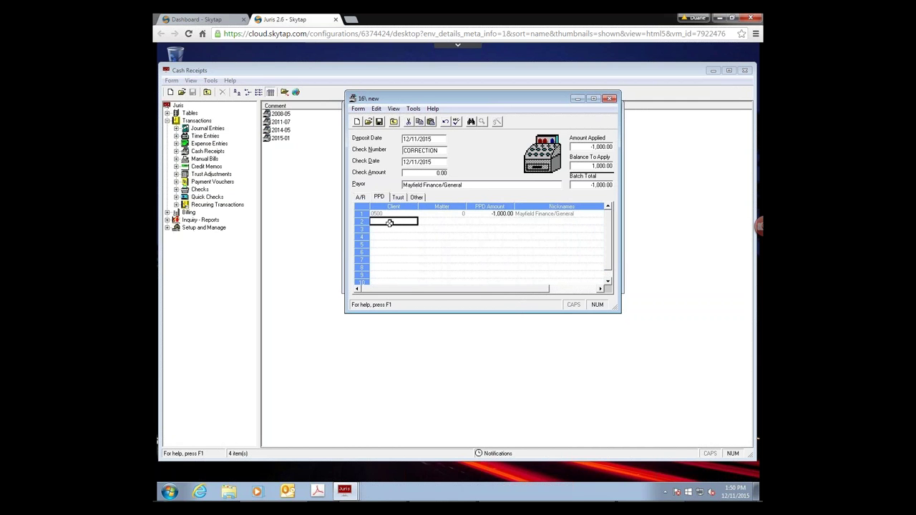
- Add a 1,000.00 PPD line for client 0200 and save the receipt
text(0200)
key(Tab)
key(Tab)
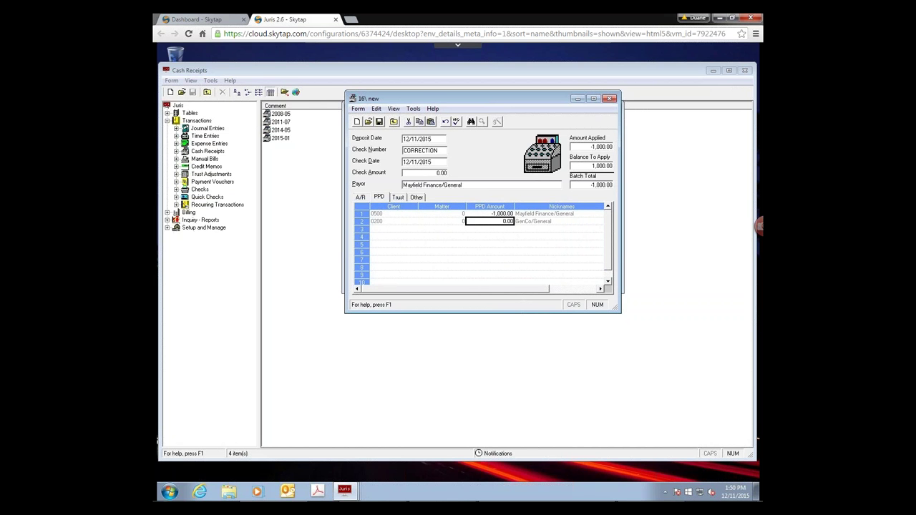
text(1000)
key(Tab)
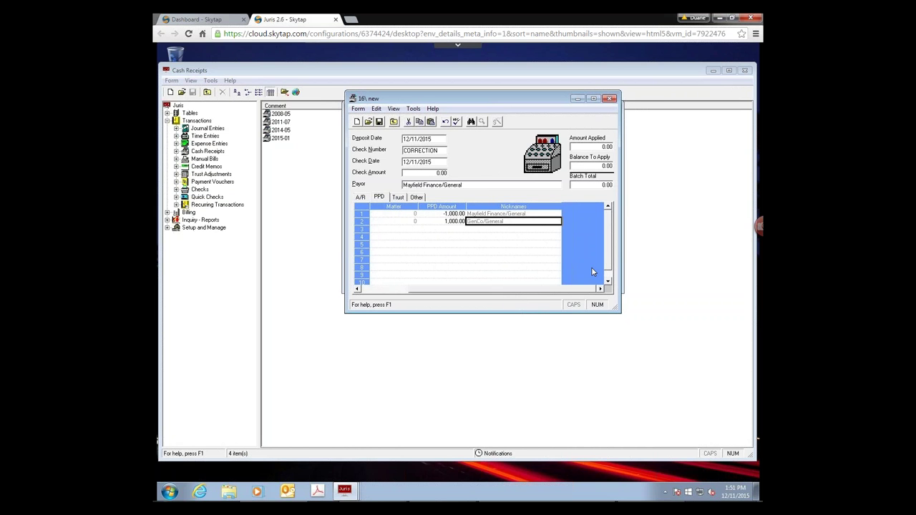
drag(556, 293, 476, 290)
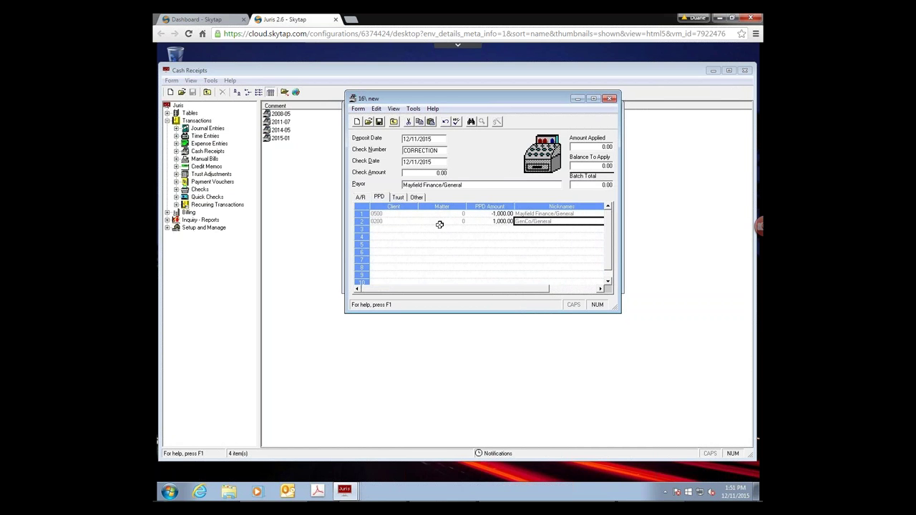
click(379, 122)
- Close the receipt and batch windows, then post the 2015-01 SMGR cash receipts batch
click(394, 123)
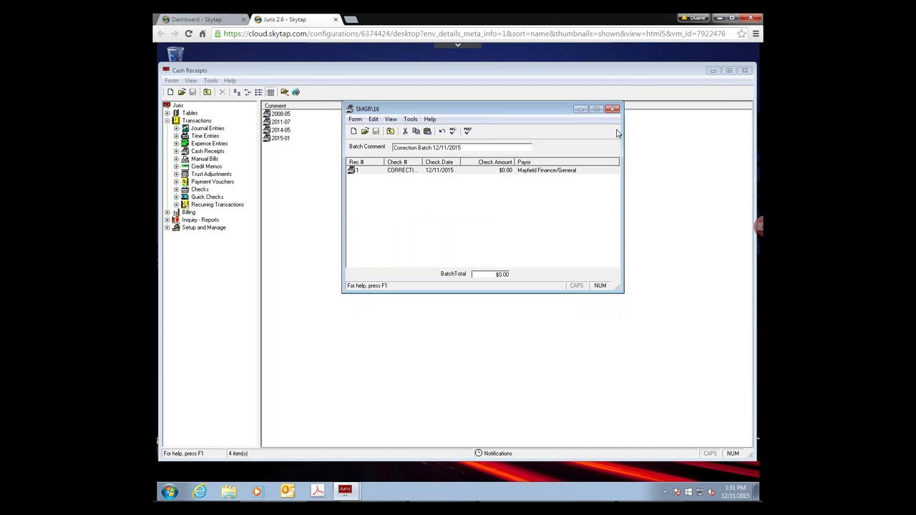
key(Escape)
double_click(280, 138)
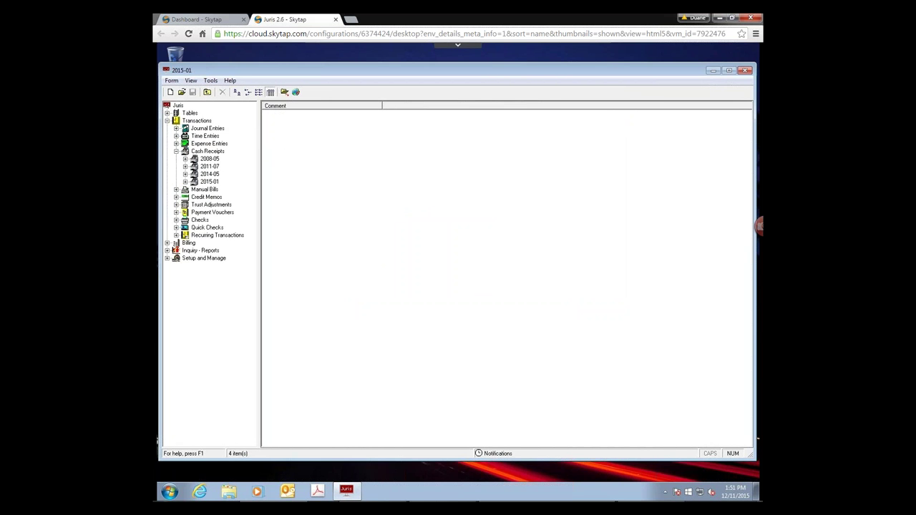
double_click(318, 114)
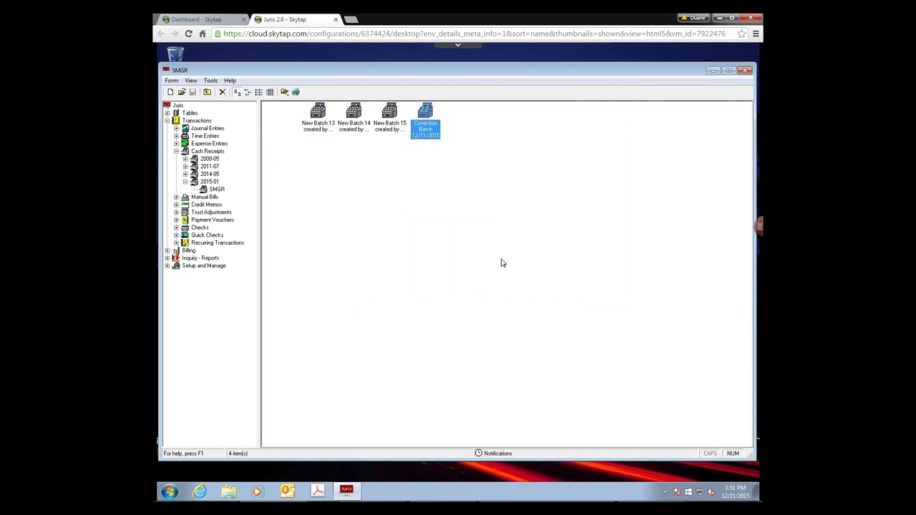
click(213, 83)
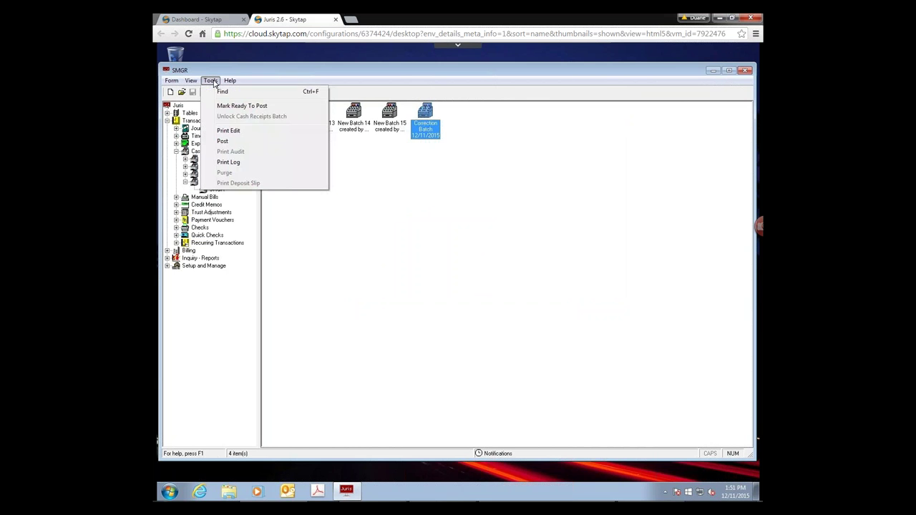
click(228, 143)
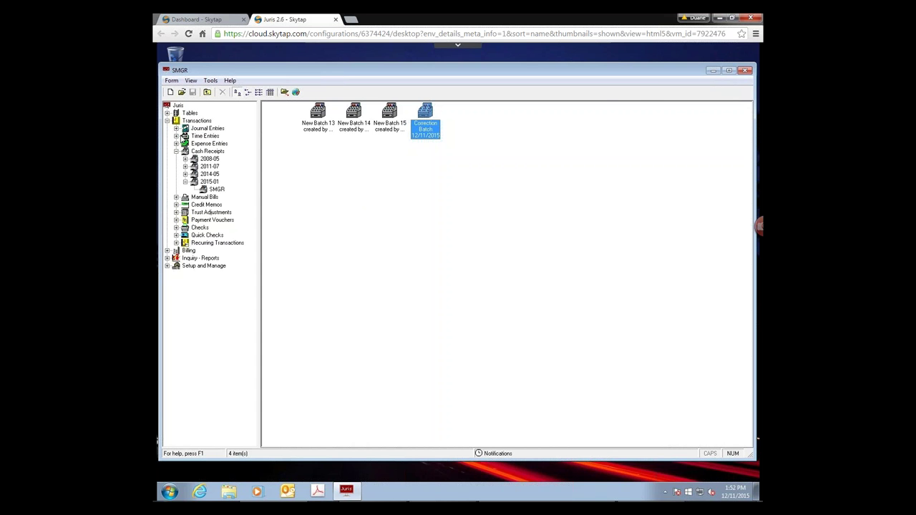
- Create a new credit memo under Credit Memos for client 0100, matter 2
click(193, 121)
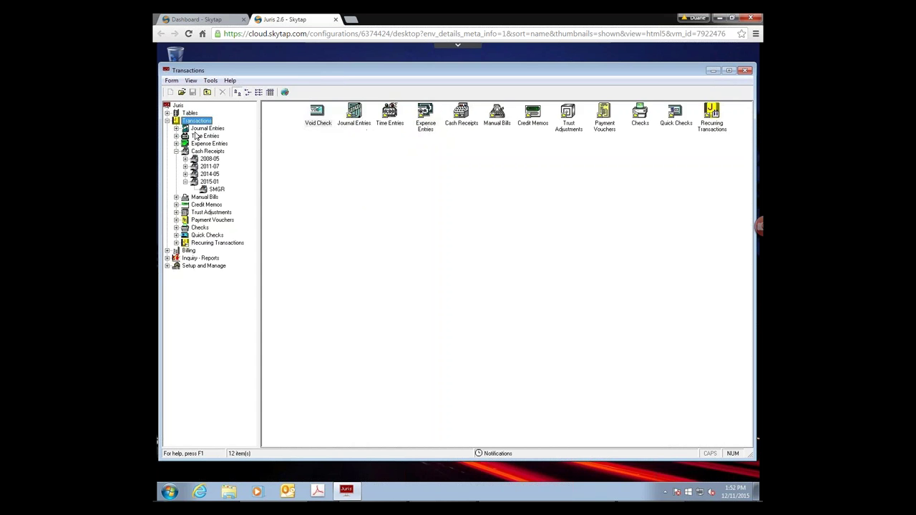
click(211, 205)
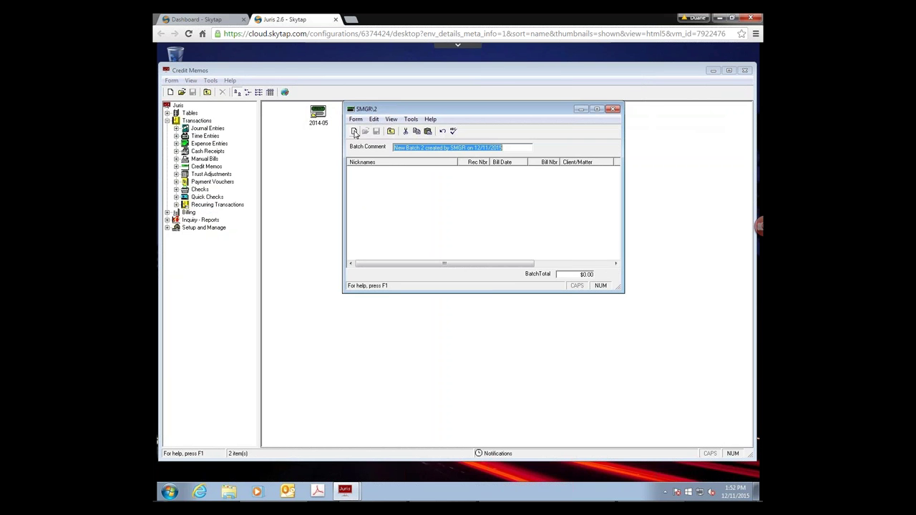
click(354, 132)
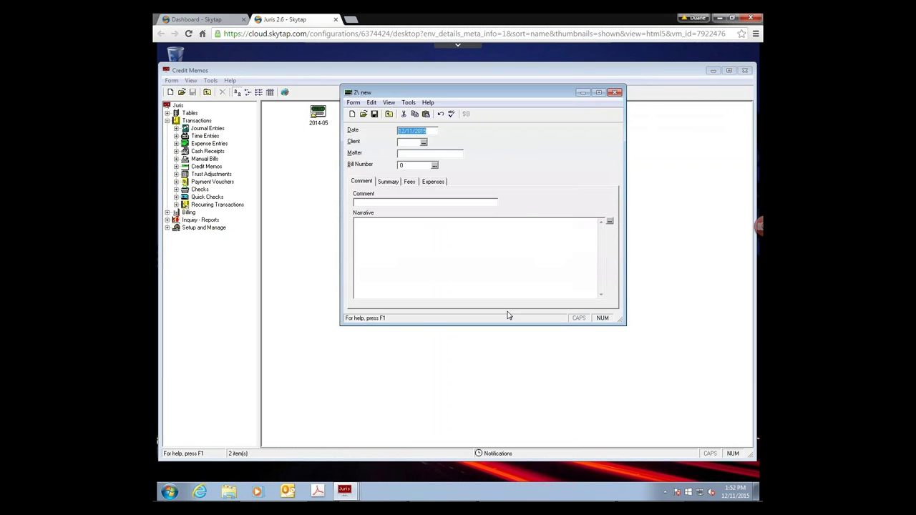
click(412, 141)
text(0100)
key(Caps_Lock)
click(409, 155)
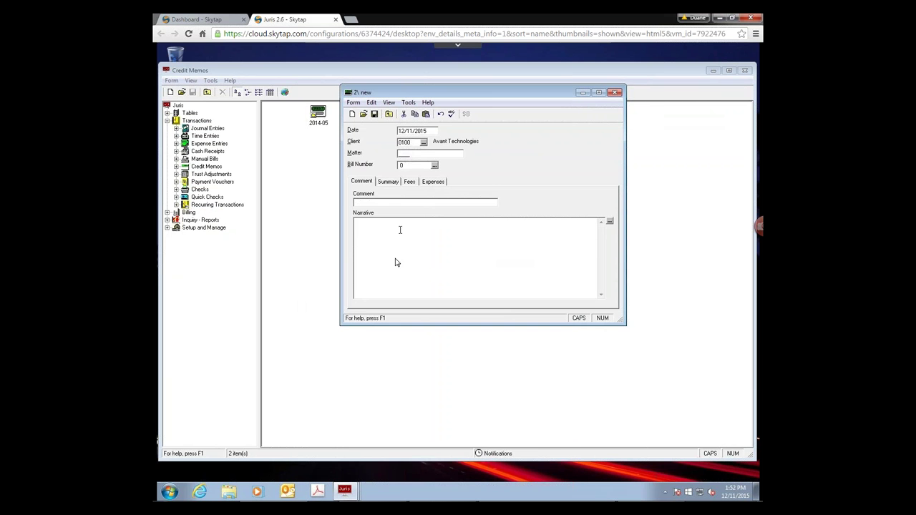
text(2)
click(419, 165)
- Pick bill 77 and enter 'Courtesy discount' as comment with a matching narrative
click(434, 166)
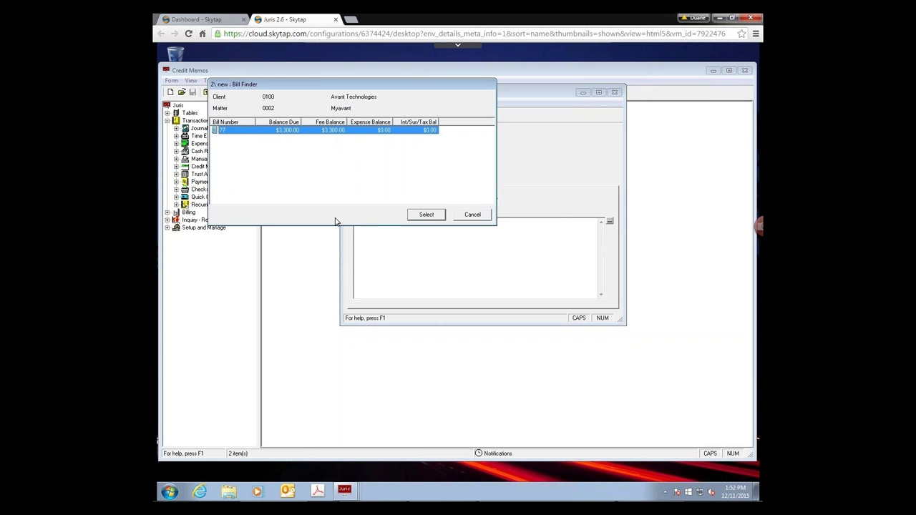
click(434, 218)
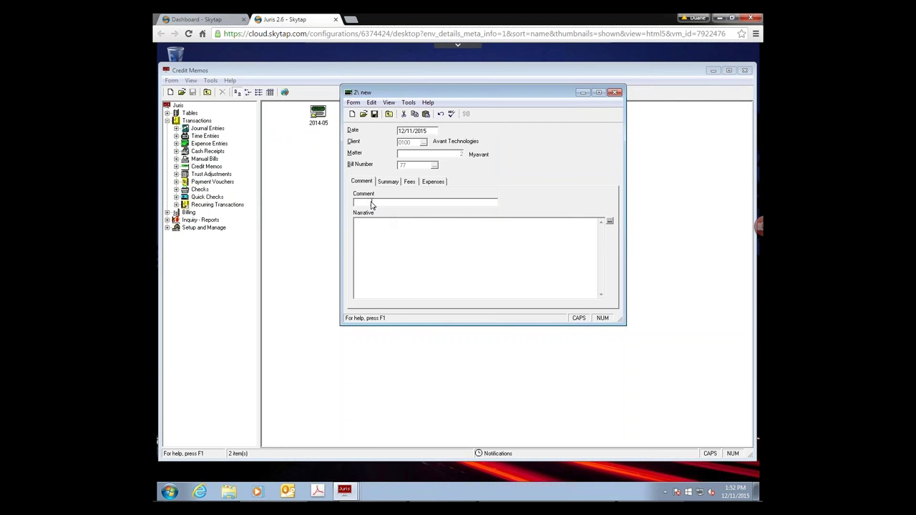
text(COU)
key(Caps_Lock)
key(BackSpace)
key(BackSpace)
text(ourte)
text(sy discount)
text(Cour)
text(tesy discount)
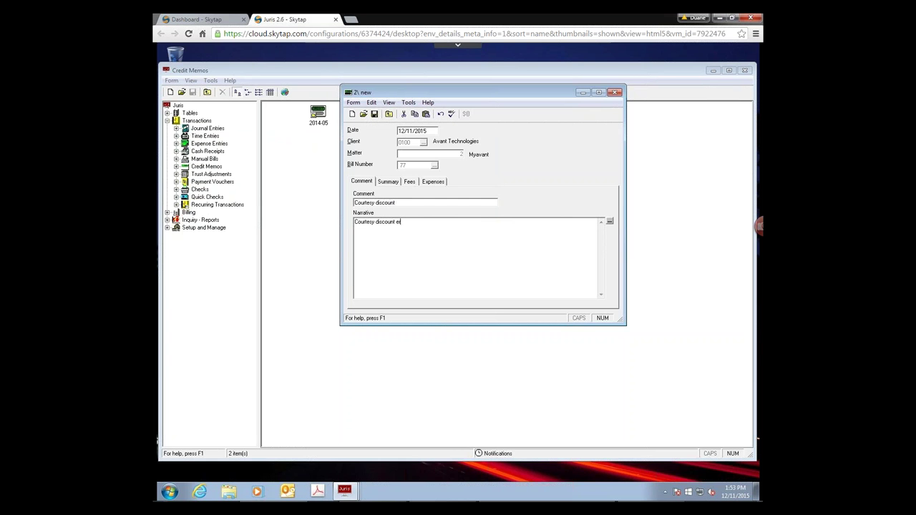
text( per MAH)
- Enter a -300.00 fees adjustment on bill 77 and save the credit memo
click(388, 182)
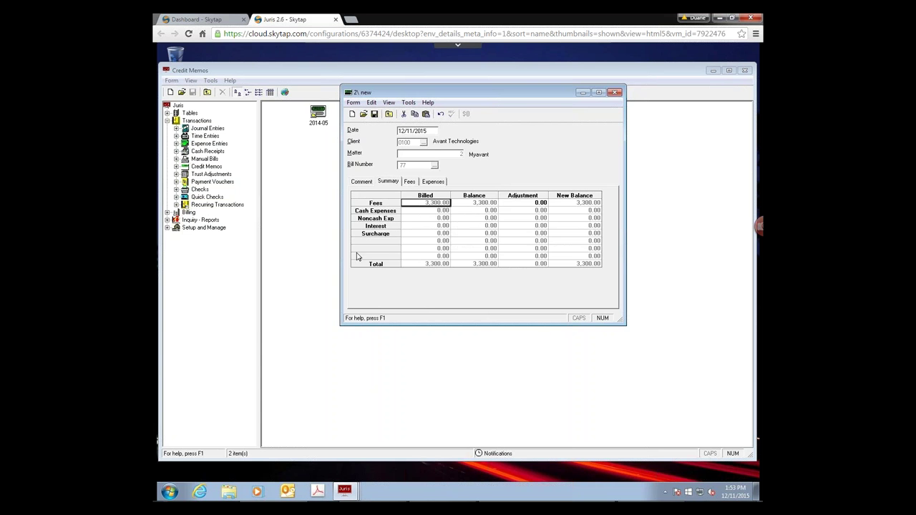
click(410, 182)
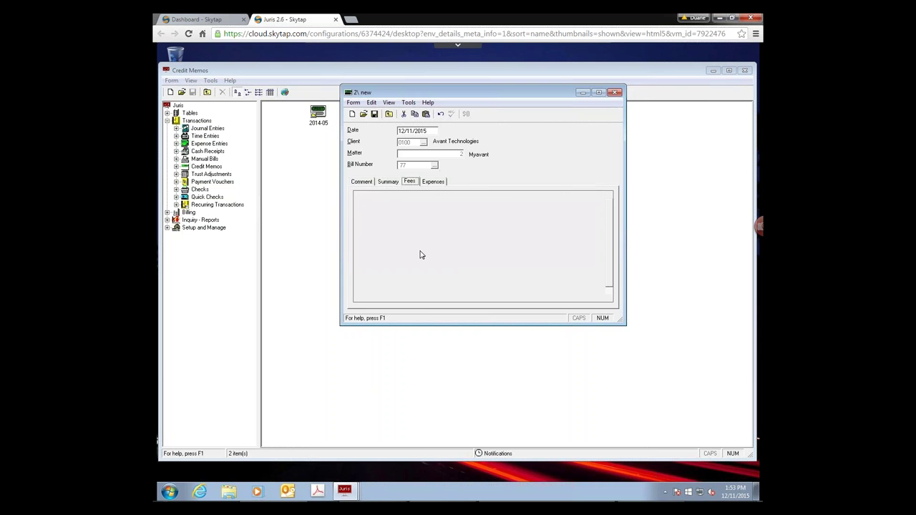
click(434, 182)
click(412, 183)
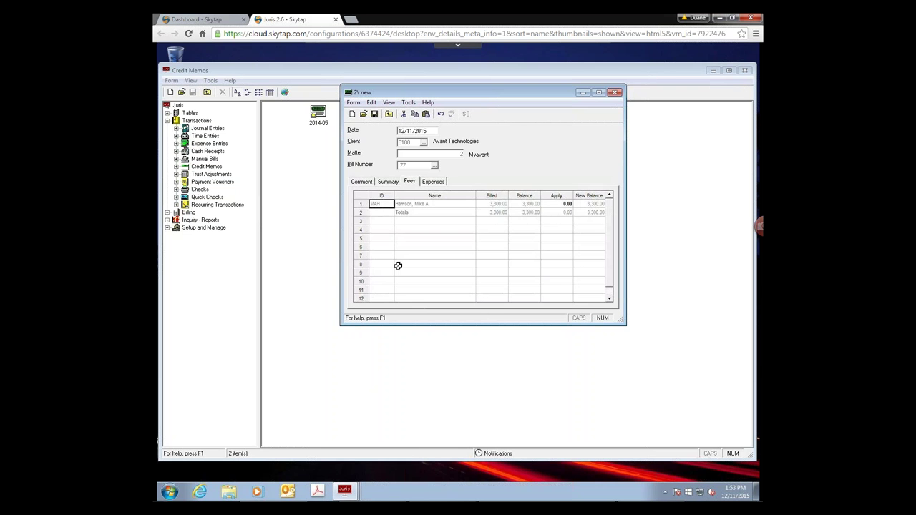
click(388, 183)
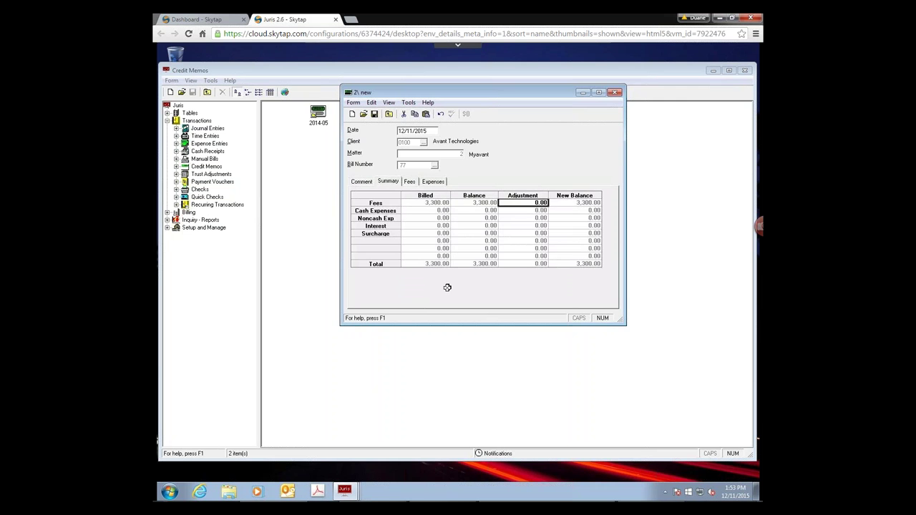
text(-300)
key(Return)
click(388, 115)
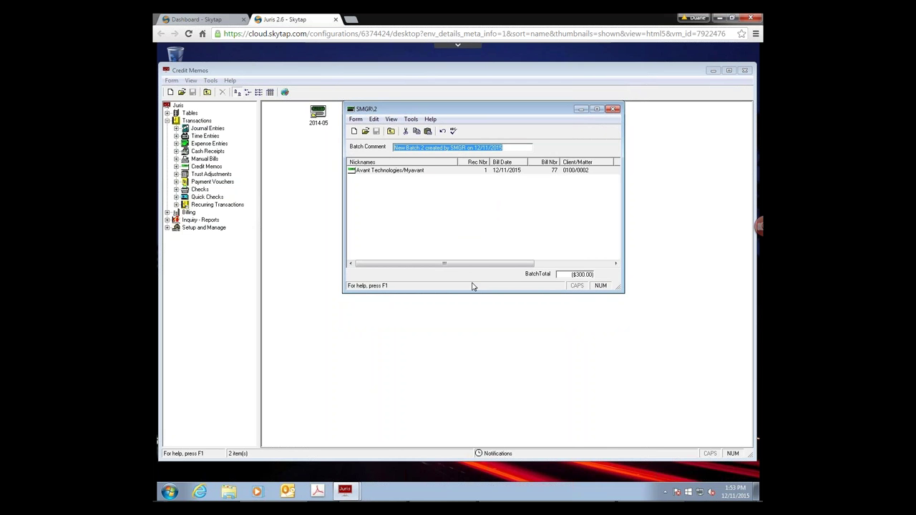
- Close the credit memo batch and choose Tools > Write off multiple bills from Credit Memos
key(Escape)
double_click(355, 123)
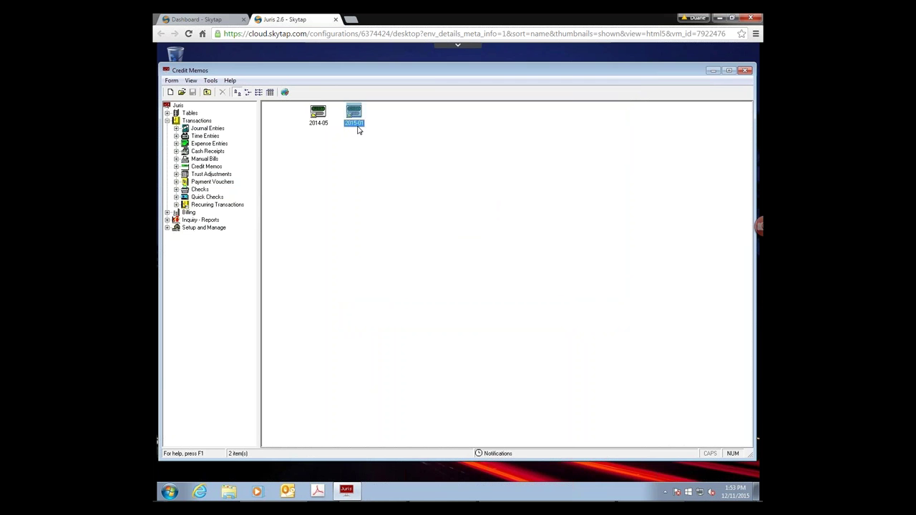
double_click(322, 123)
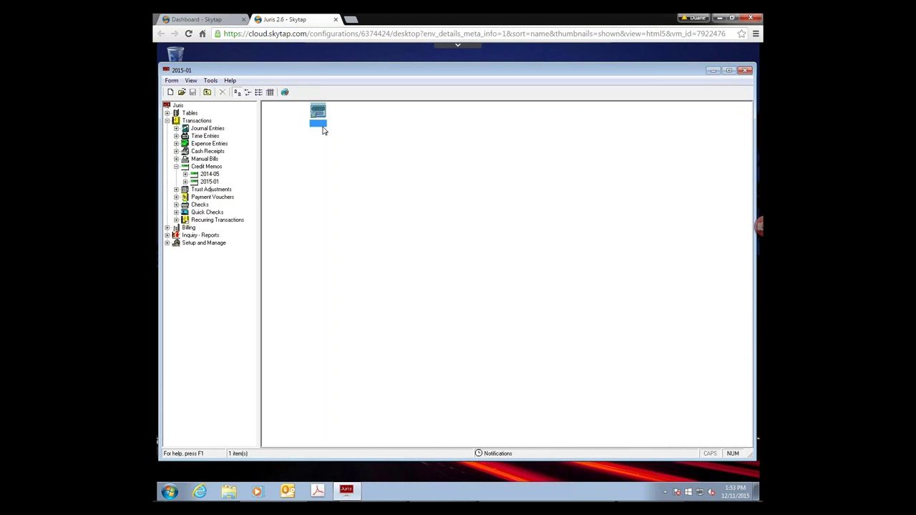
click(211, 80)
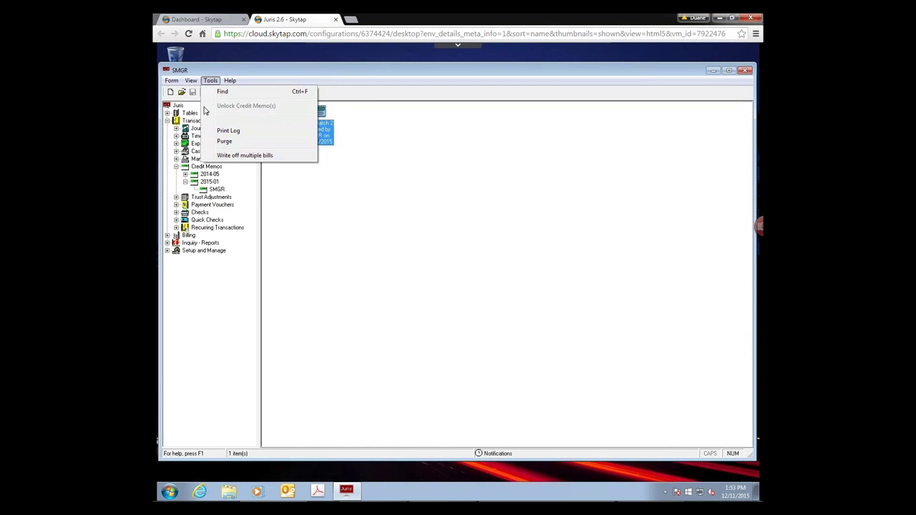
click(365, 321)
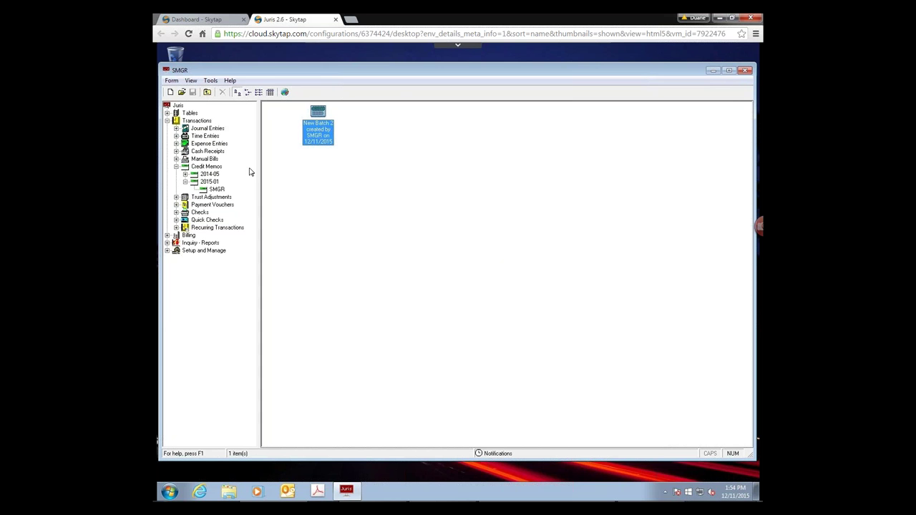
click(205, 167)
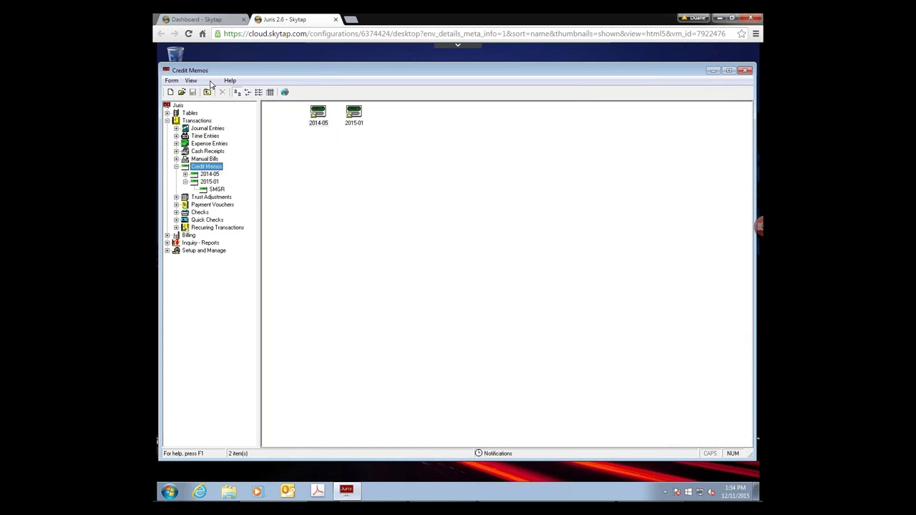
click(210, 81)
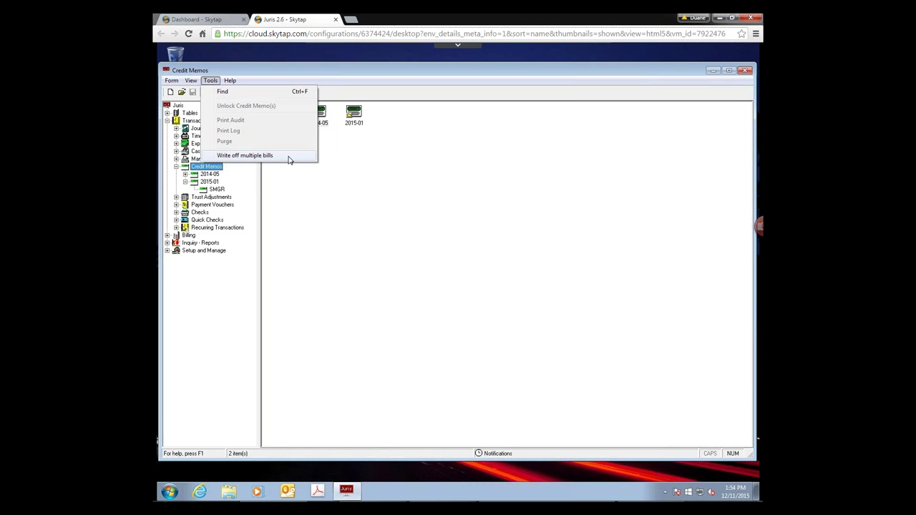
click(289, 159)
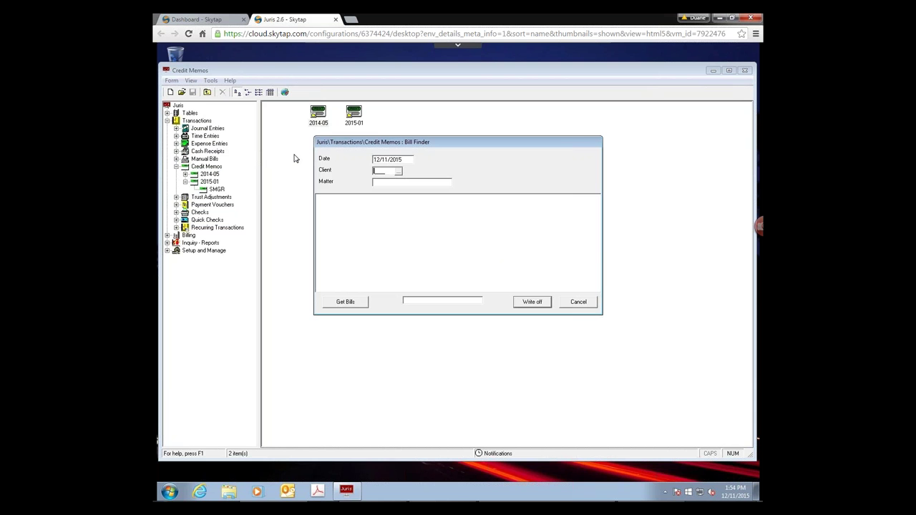
- Load client 0410 TechGroup's outstanding bills 54, 55, 56, 69 and 70 in the Bill Finder
text(0410)
key(Tab)
click(346, 302)
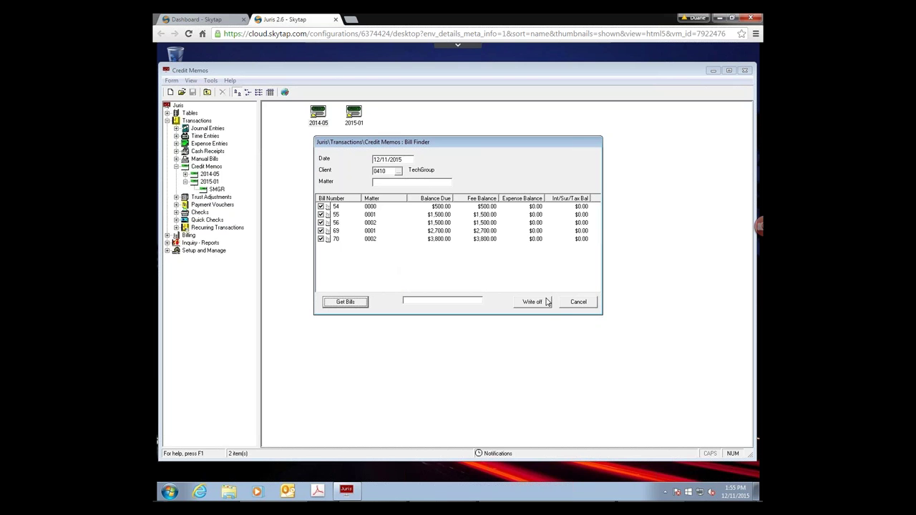
click(325, 240)
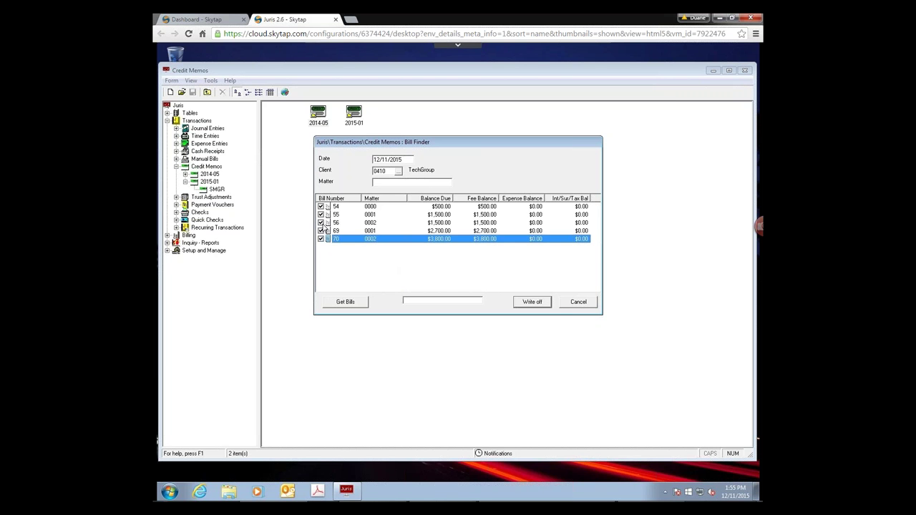
key(Return)
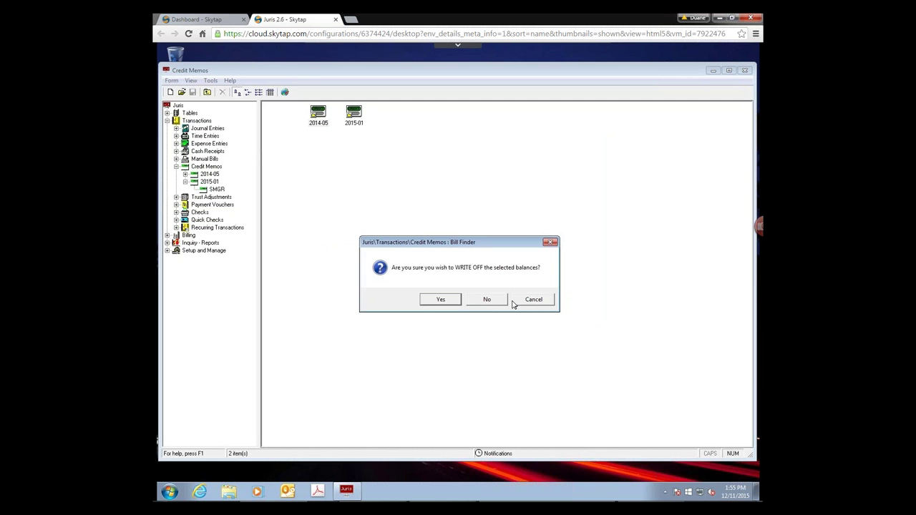
click(523, 303)
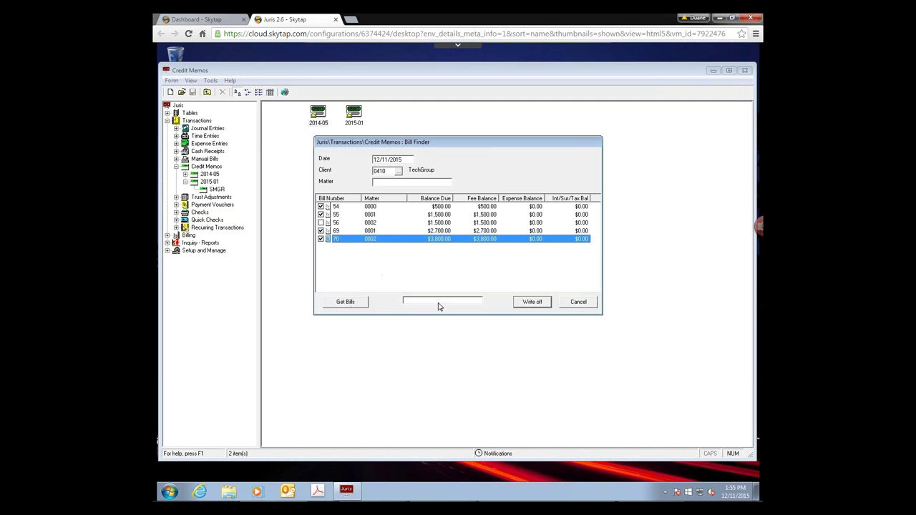
- With all five bills checked, write off their balances and close the Bill Finder
click(320, 223)
click(320, 223)
click(321, 223)
click(321, 231)
click(321, 230)
click(321, 222)
click(537, 302)
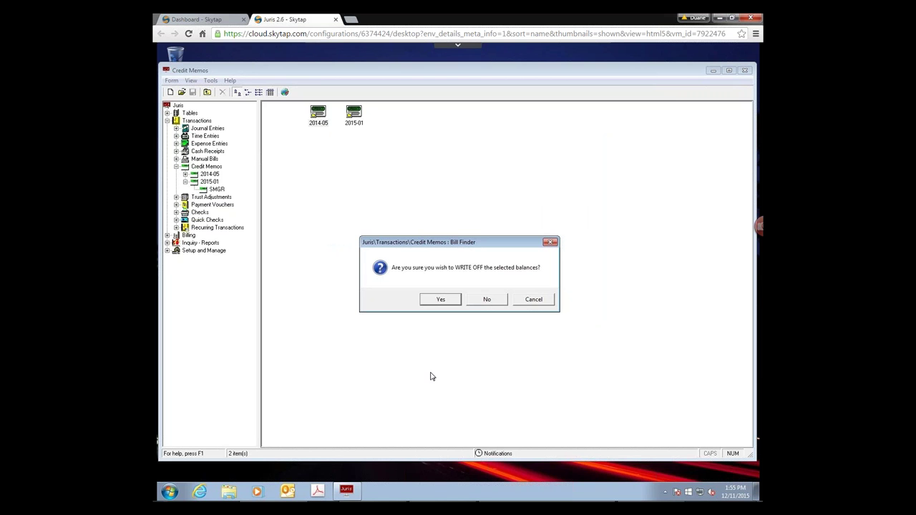
click(441, 300)
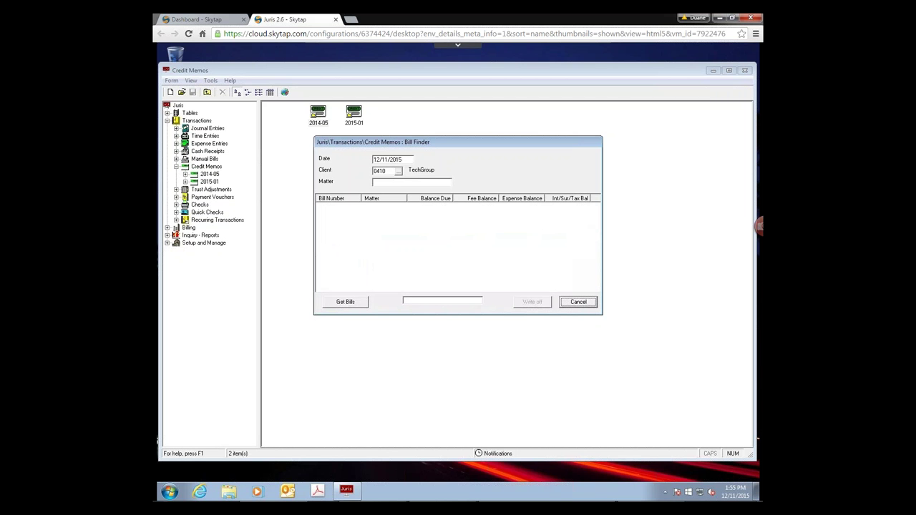
click(578, 303)
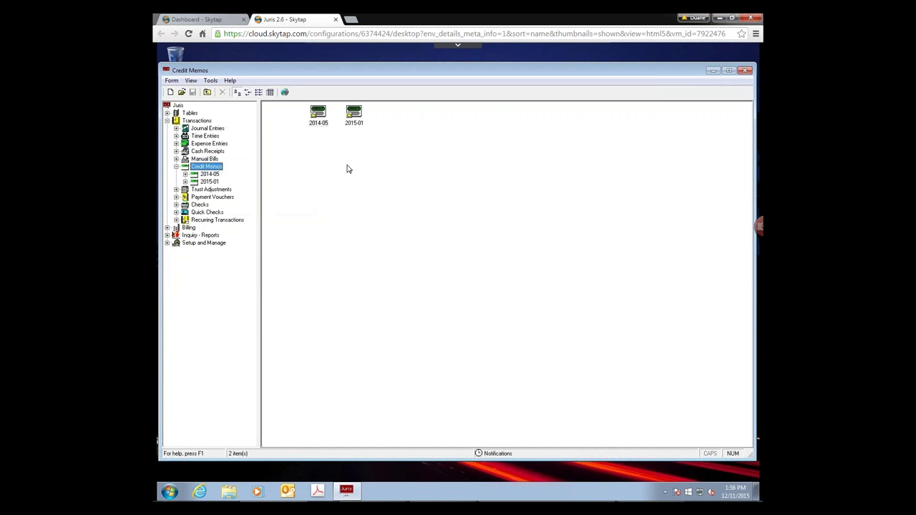
- Create a new Credit Memos batch commented 'Write off Recovery for Tech Group'
click(211, 80)
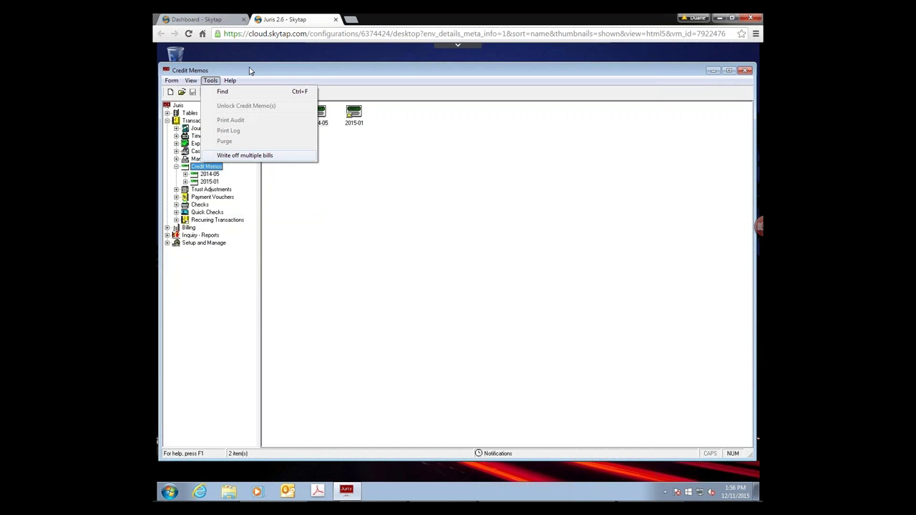
click(405, 292)
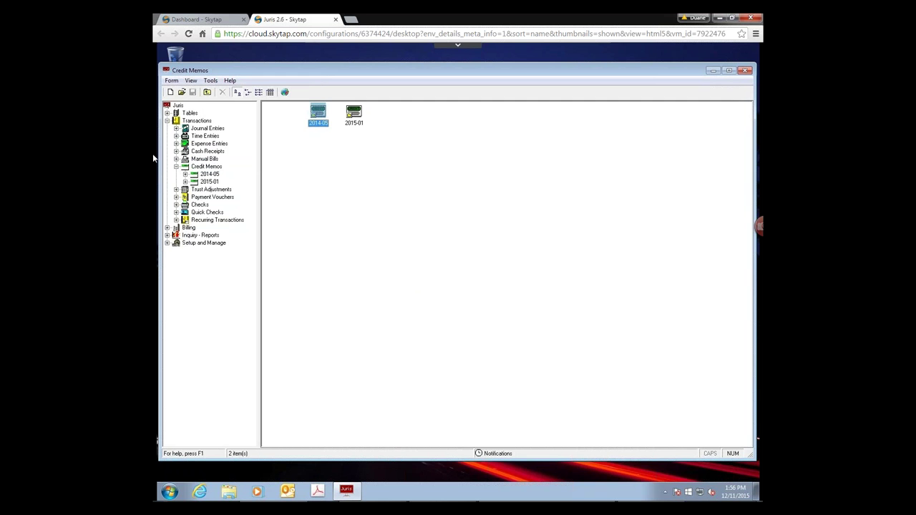
click(215, 168)
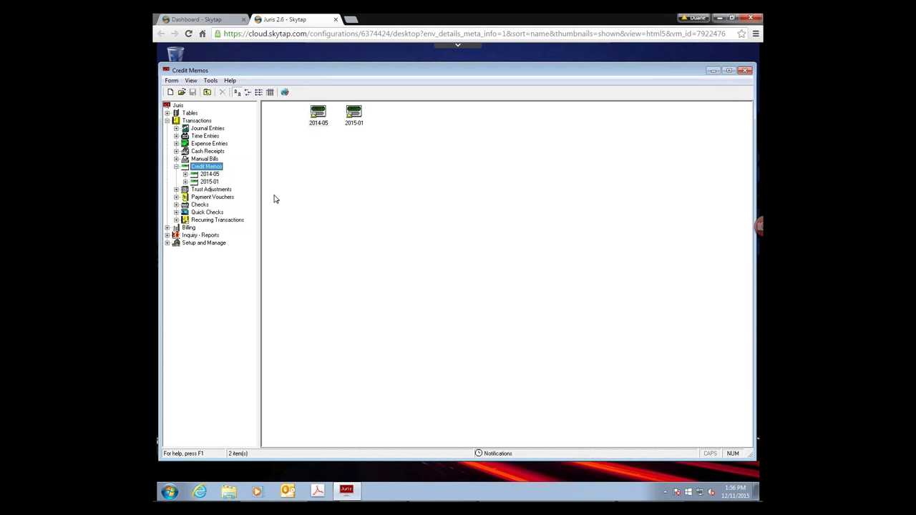
click(170, 92)
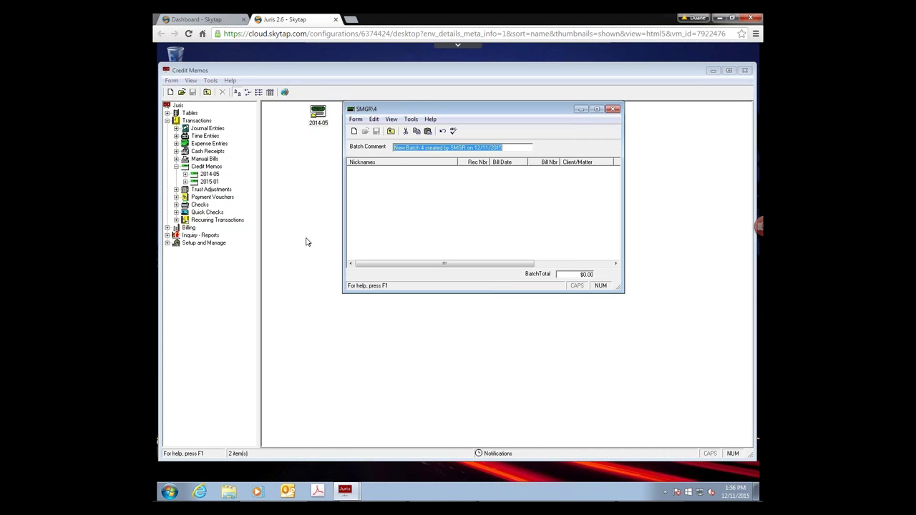
text(Writ)
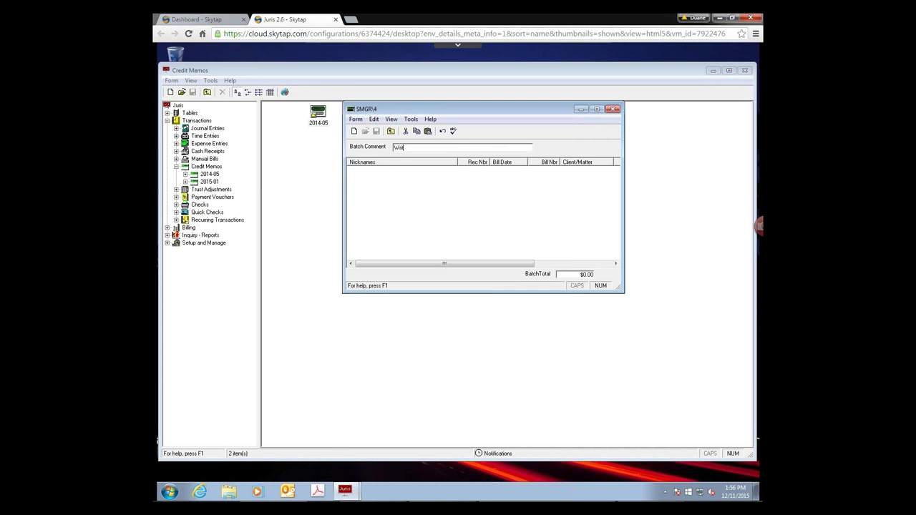
text(e off Recovery for Tech Group)
- Add a credit memo for client 0410, matter 0, bill 54 with a write-off recovery narrative
click(355, 130)
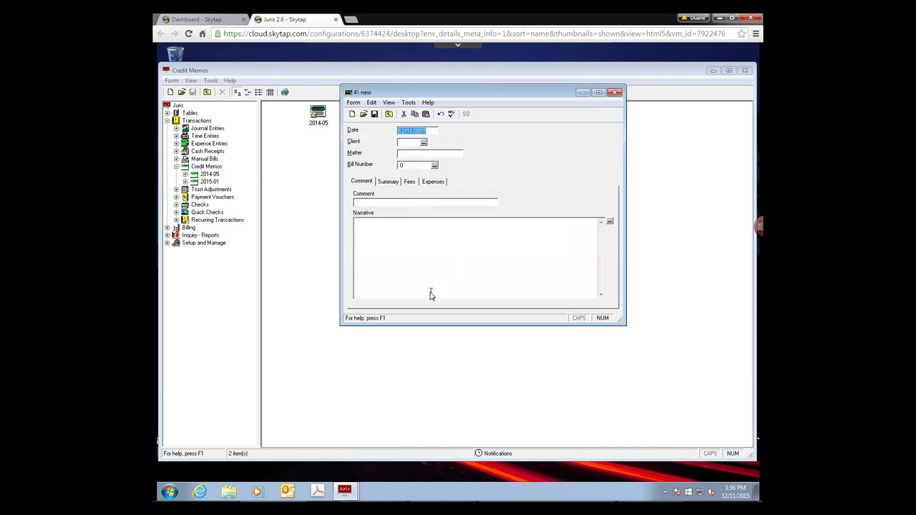
click(404, 143)
text(0410)
key(Tab)
text(0)
click(413, 166)
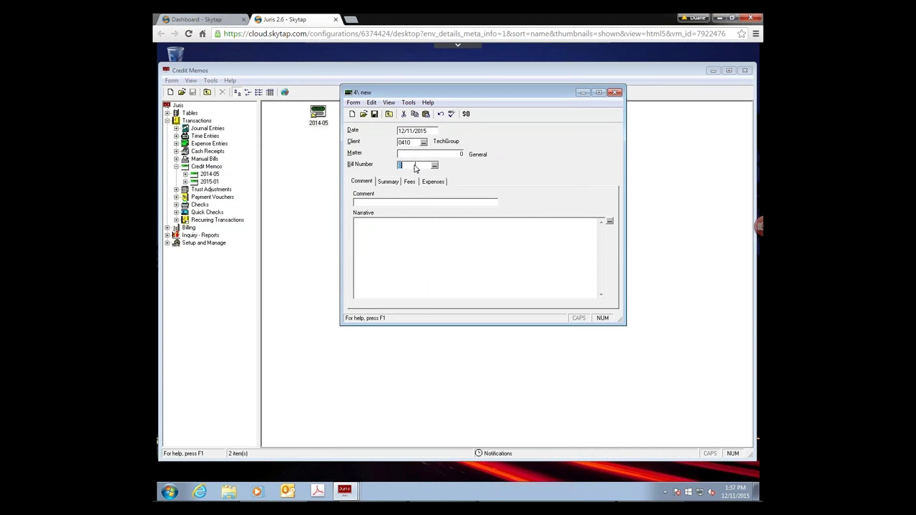
text(54)
key(Tab)
text(Write off reco)
text(very)
text(Rec)
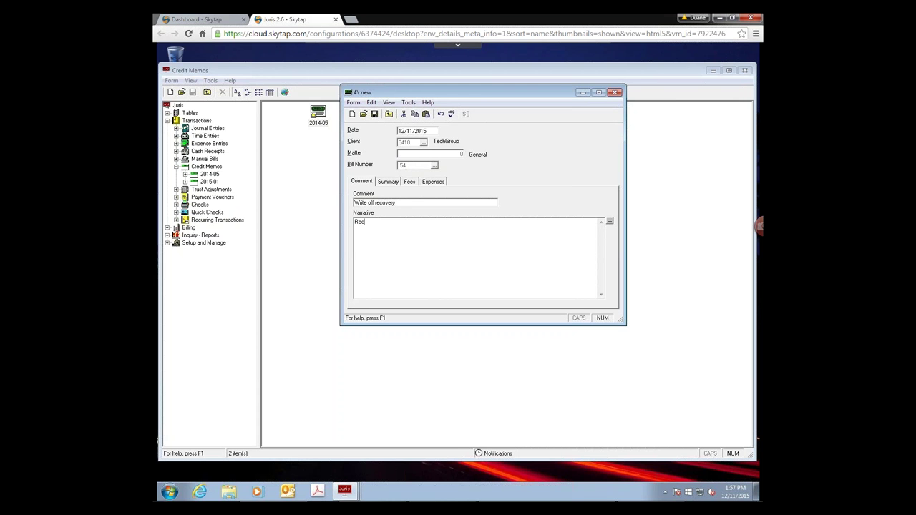
text('d cash to app)
key(BackSpace)
key(BackSpace)
key(BackSpace)
key(BackSpace)
text(pay off invoic 54)
- Set the memo's Fees adjustment to 500.00, then save and close it
click(389, 183)
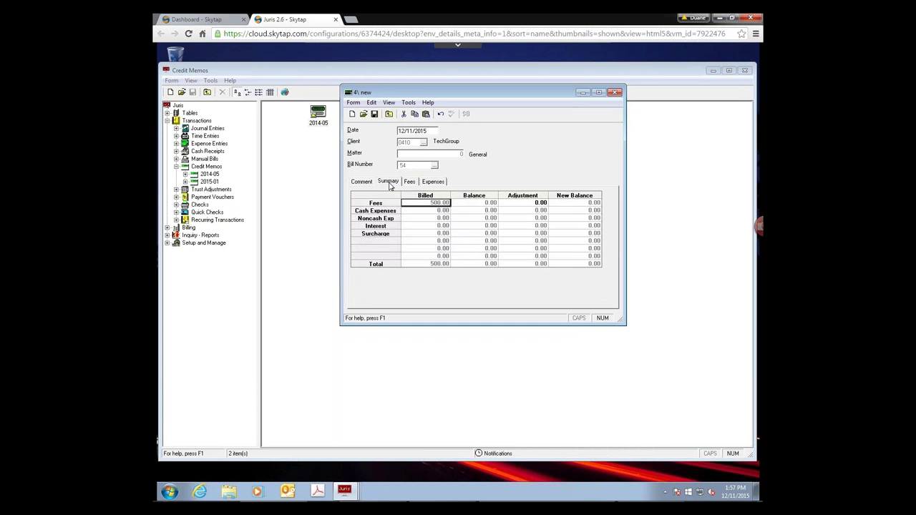
click(517, 204)
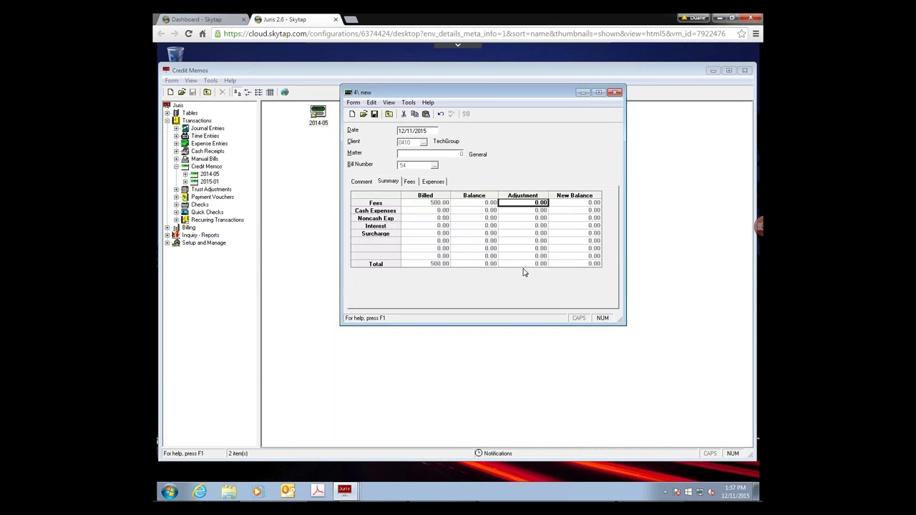
text(500)
key(Return)
click(412, 182)
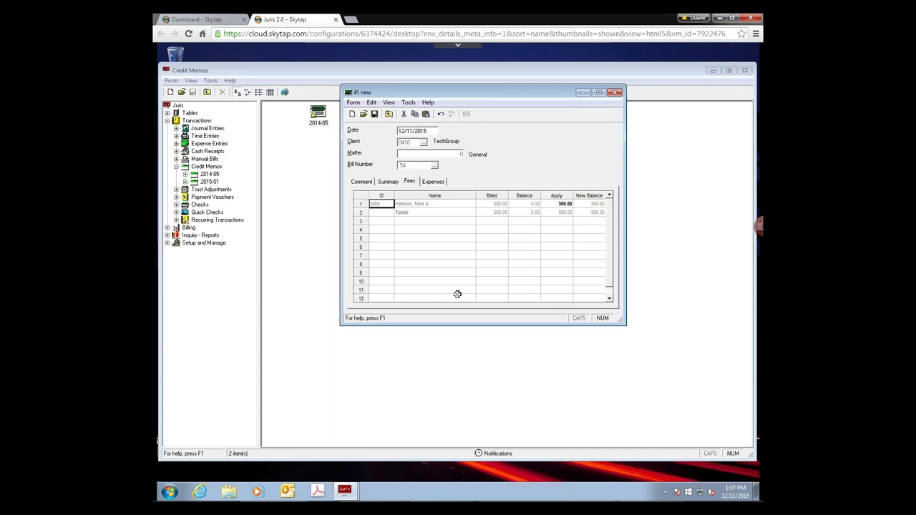
click(438, 184)
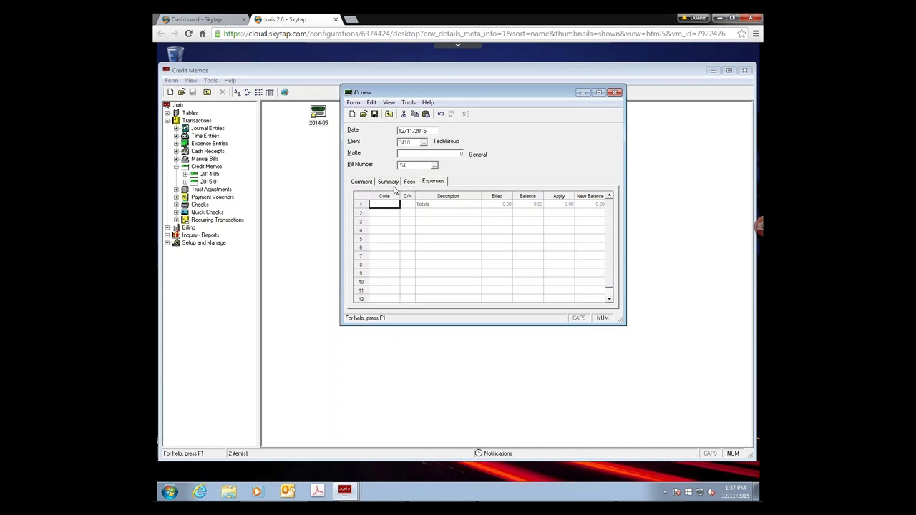
click(387, 184)
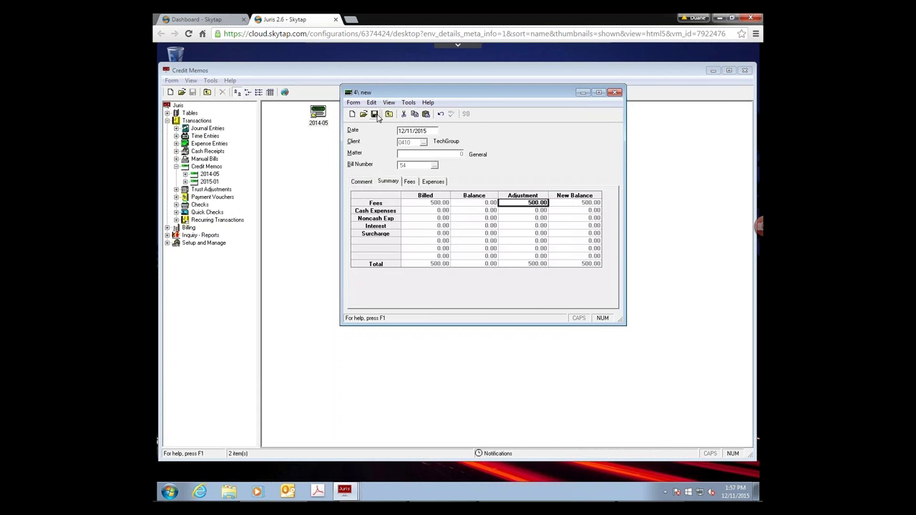
click(374, 114)
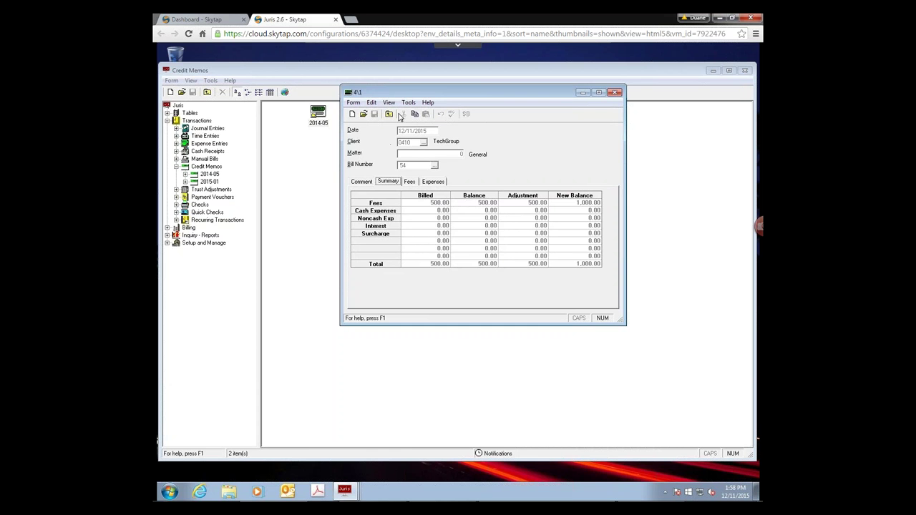
click(389, 114)
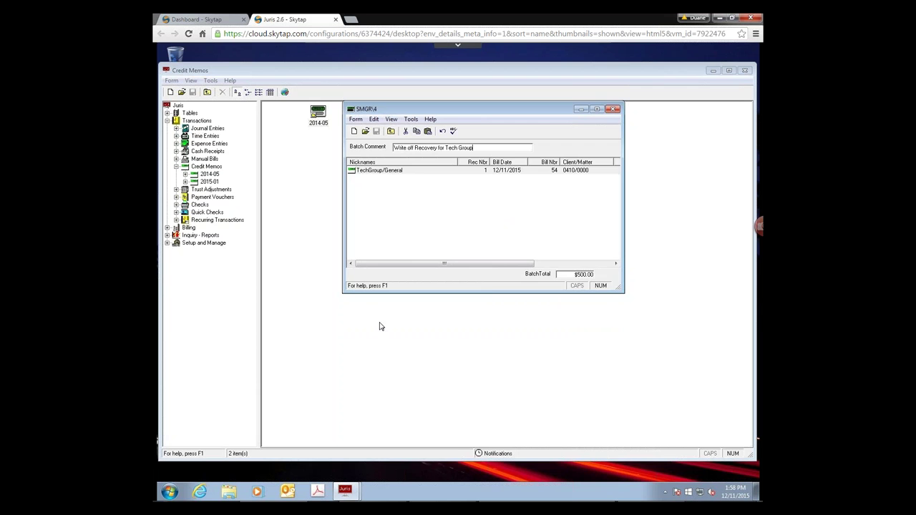
- Close the recovery batch and start a new cash receipt with a 500.00 check amount
key(ctrl+F4)
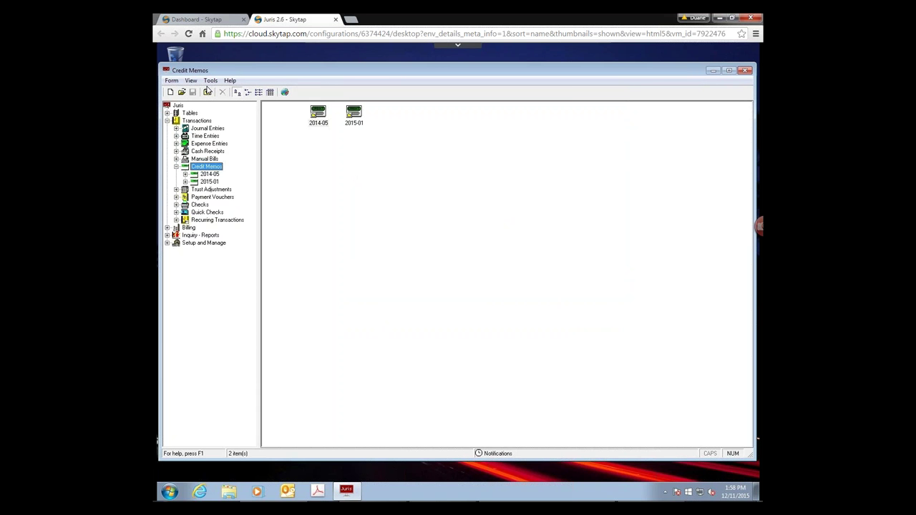
click(202, 152)
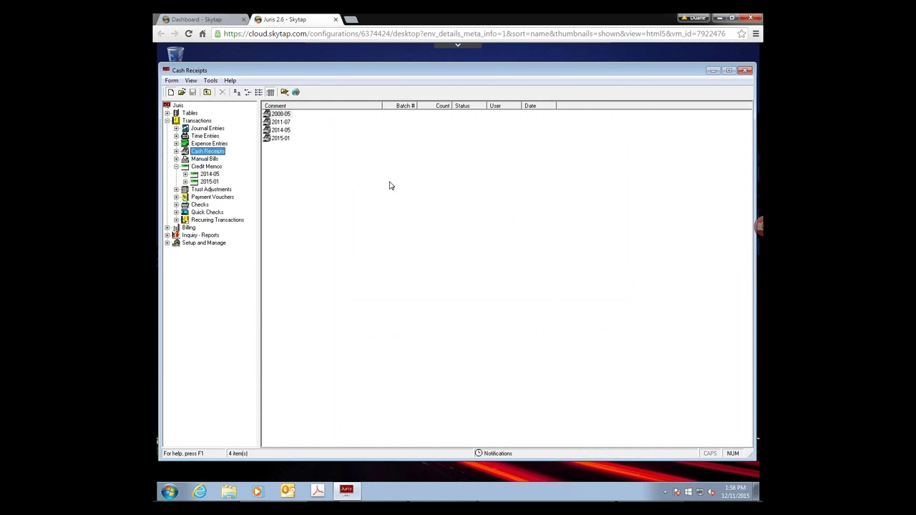
key(ctrl+n)
key(ctrl+n)
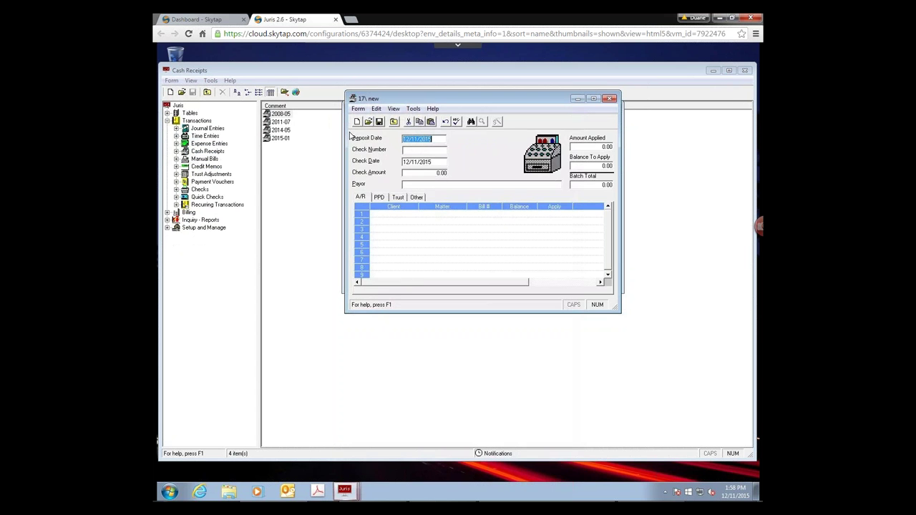
click(428, 172)
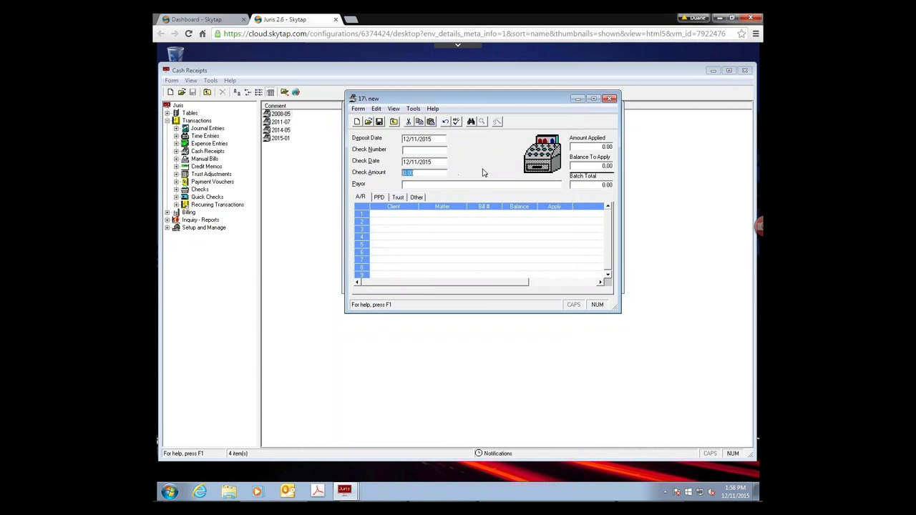
text(500)
key(Tab)
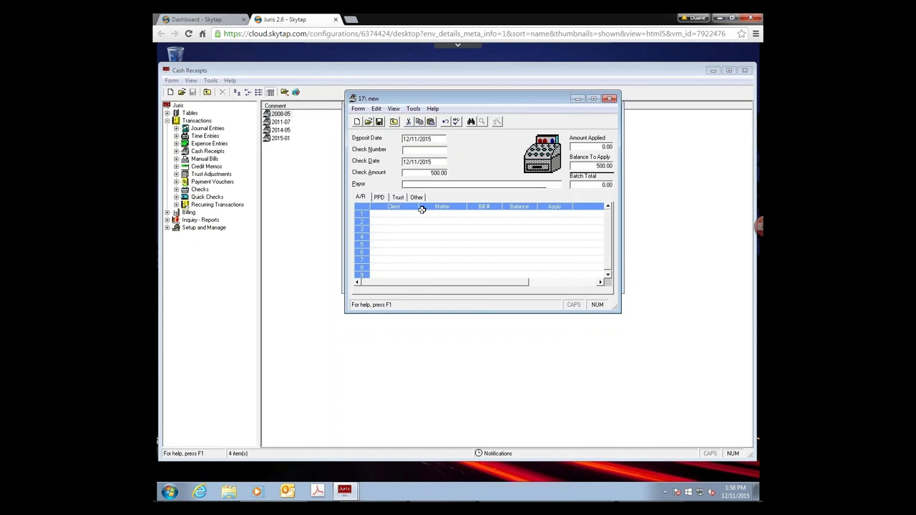
- Apply the full 500.00 to client 0410's bill 54, correcting the invalid client entry
key(Tab)
text(410)
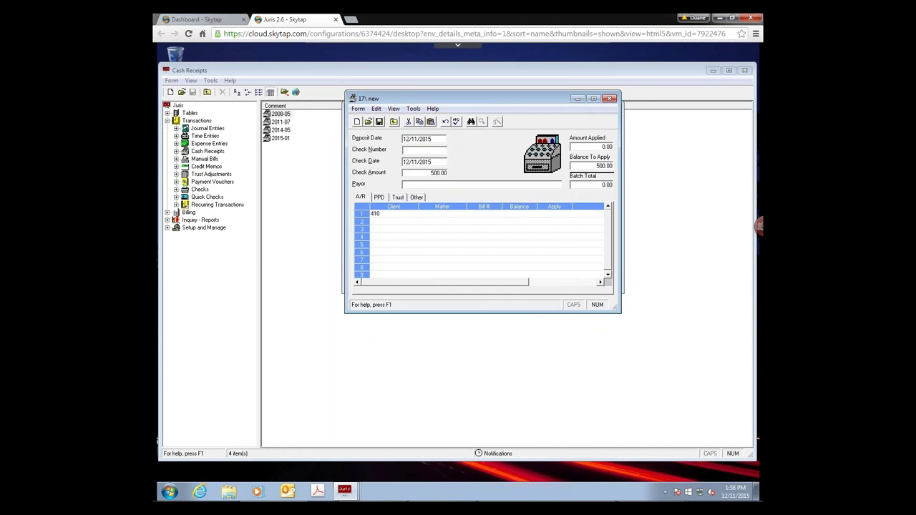
key(Tab)
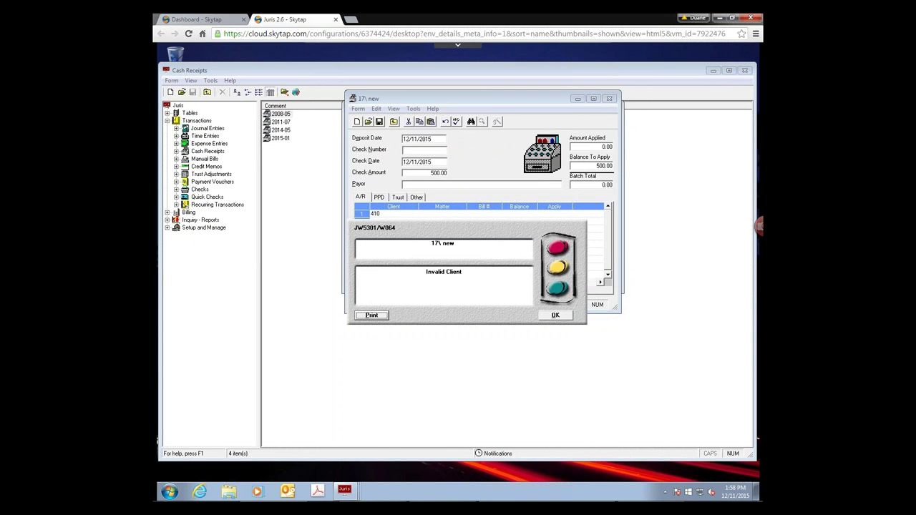
key(Tab)
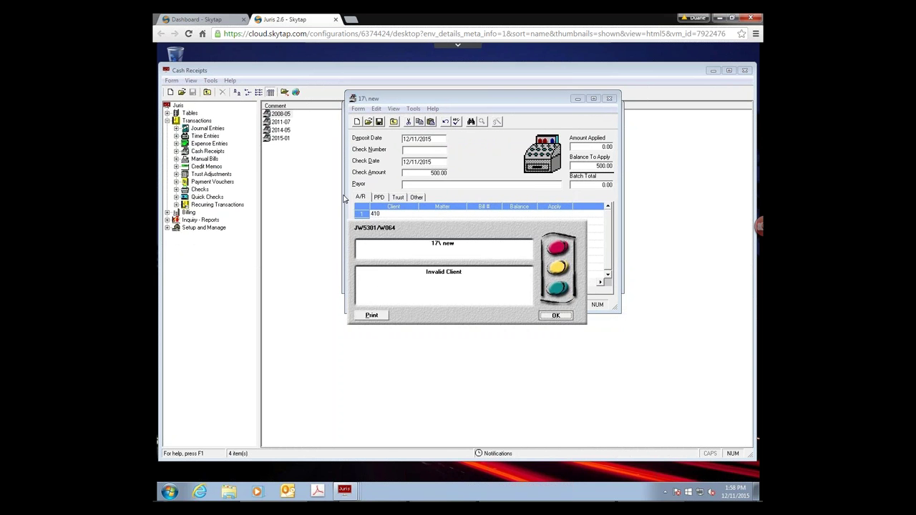
key(Return)
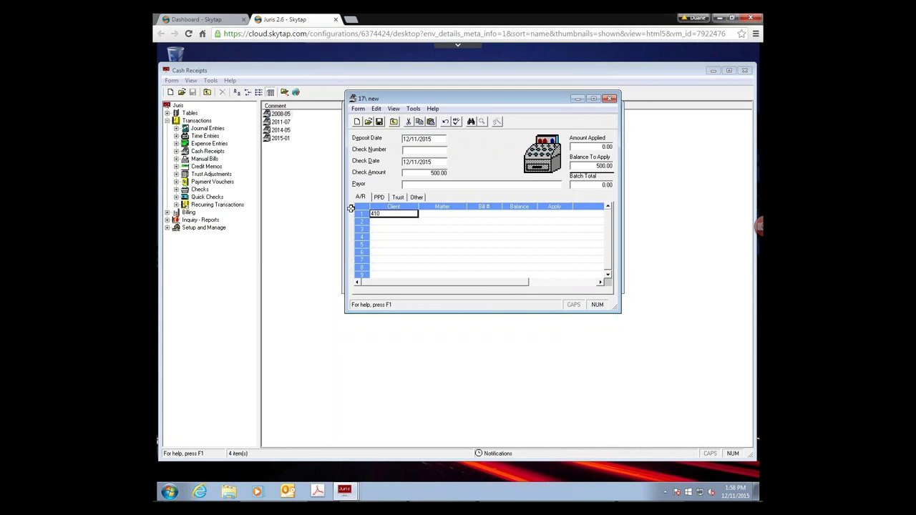
key(Escape)
text(0410)
key(Tab)
key(Tab)
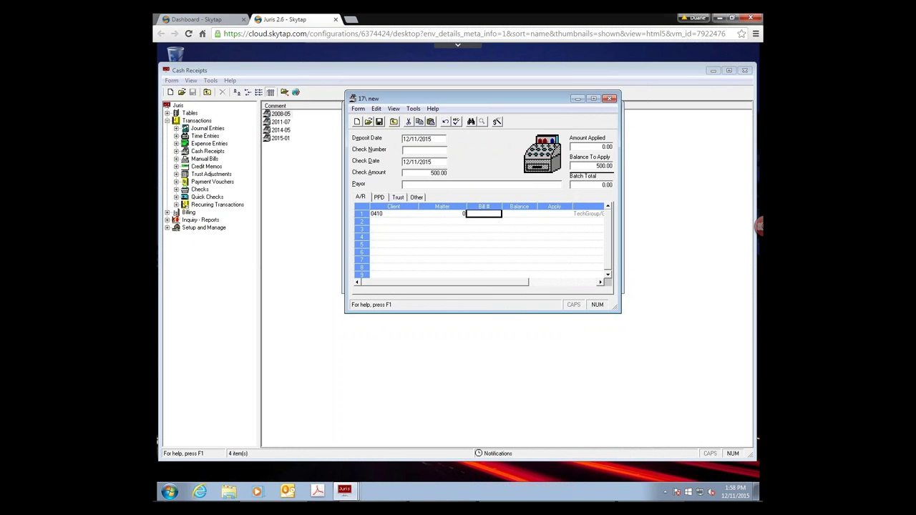
text(54)
key(Tab)
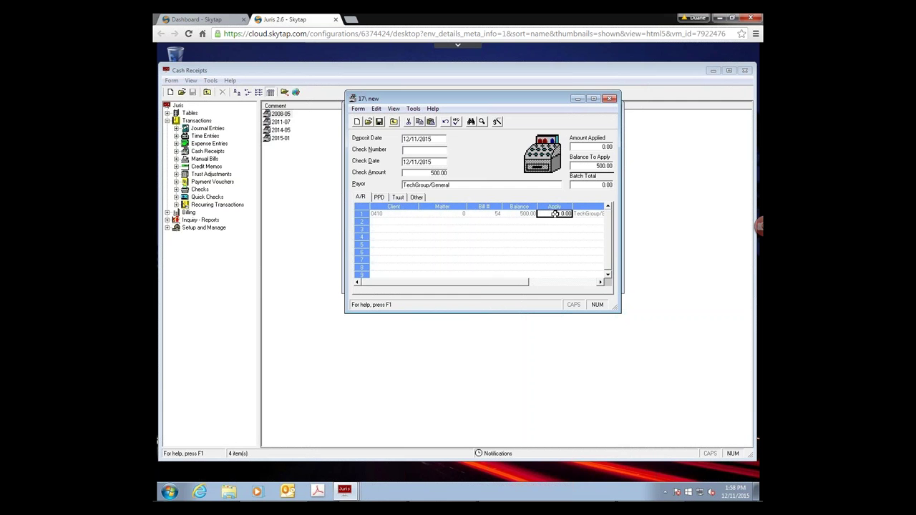
key(Return)
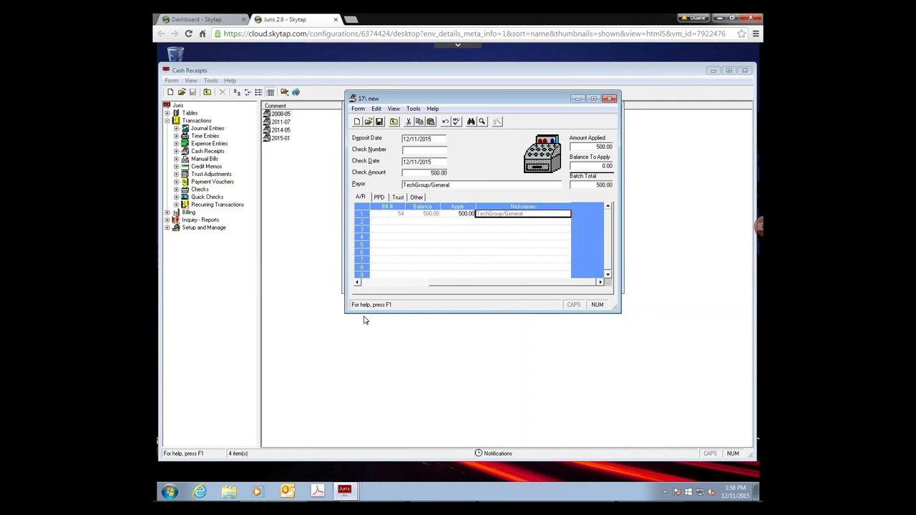
drag(459, 285, 378, 288)
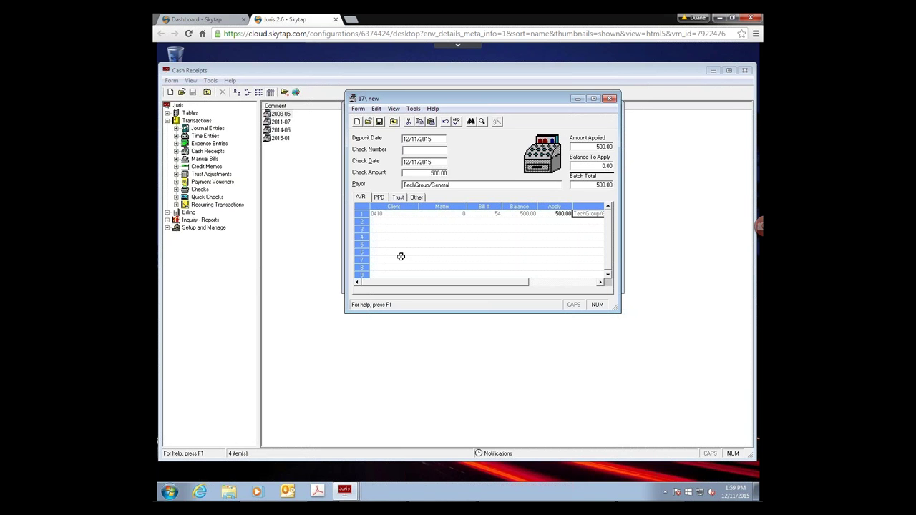
- Discard the unsaved cash receipt and change batch 17's comment to 'PPD Refund'
click(609, 99)
click(484, 301)
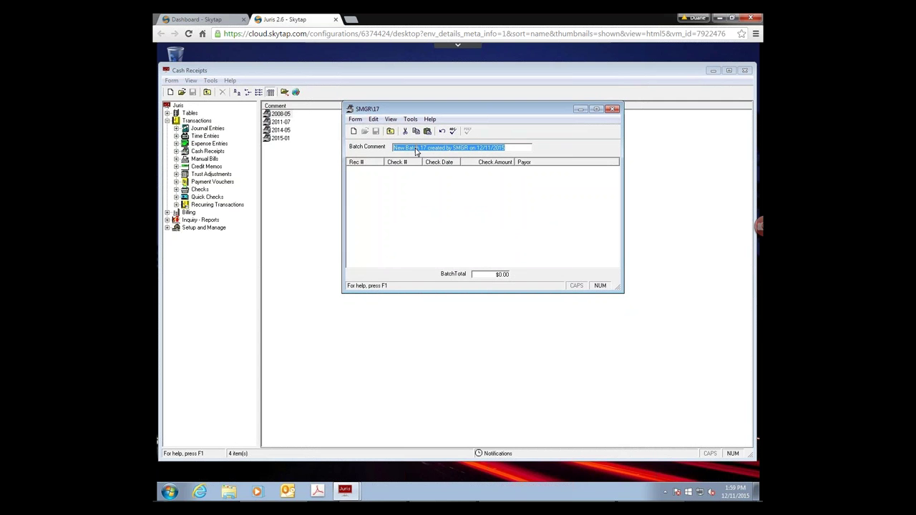
text(PP)
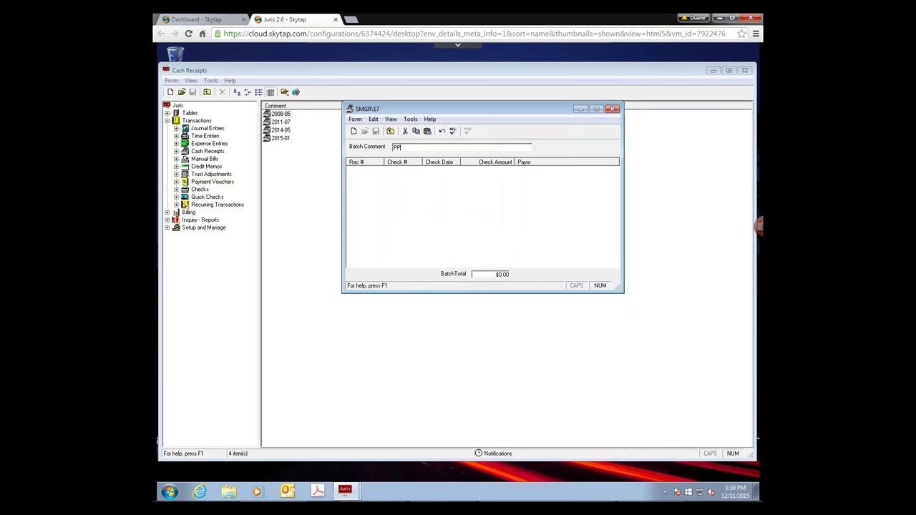
text(D Refund)
- Create a receipt with check number PPDREFUND and payor 'Refund to client due to case closed'
key(ctrl+n)
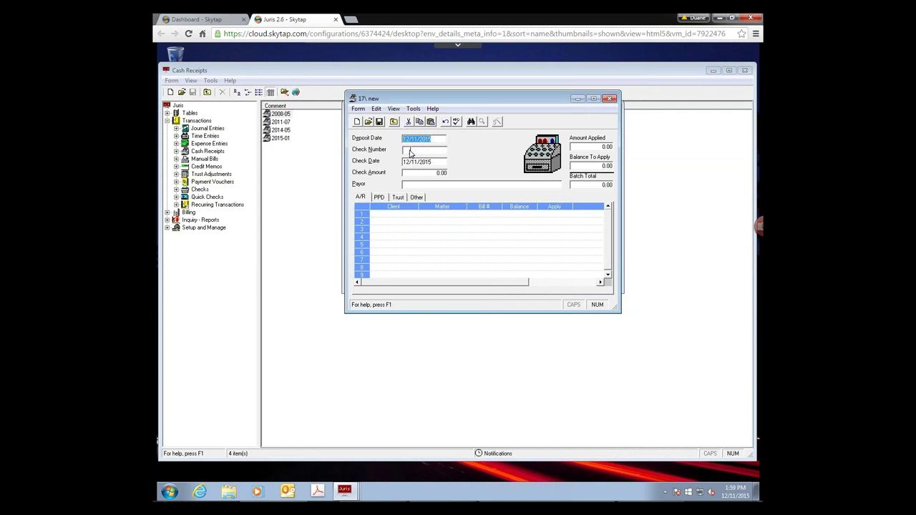
click(409, 151)
text(PPDREFUND)
click(490, 186)
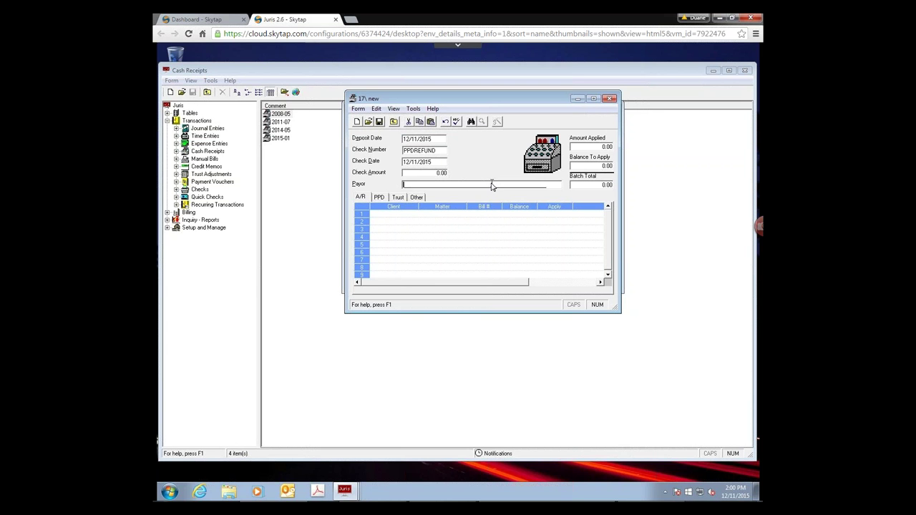
text(Refund to client due to case closed)
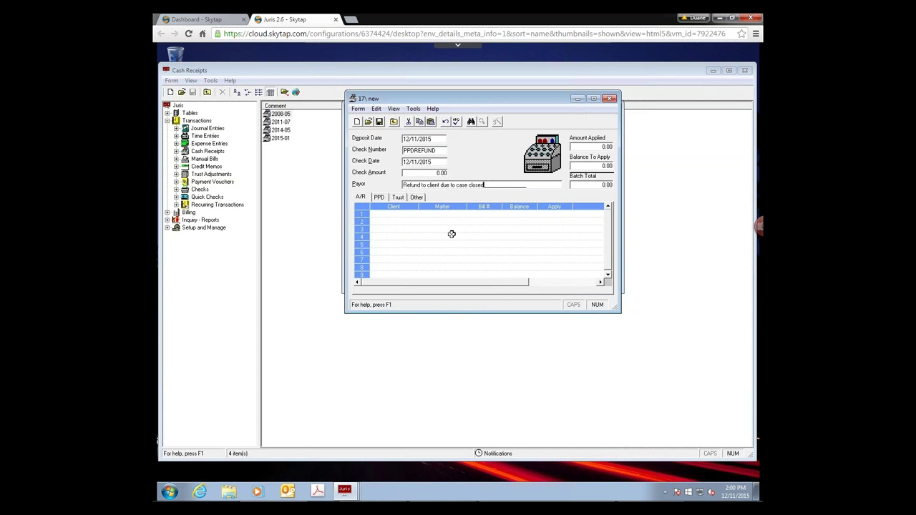
click(381, 198)
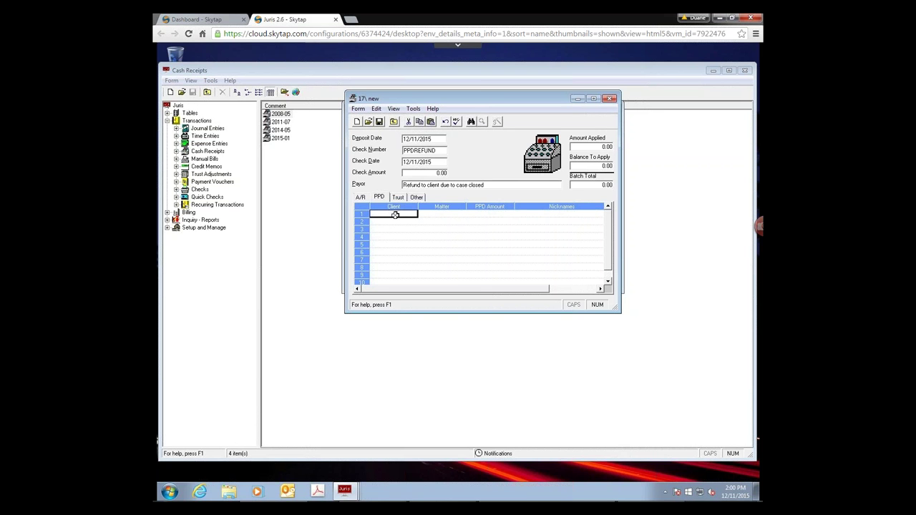
- Enter client 0500 in the PPD grid with a PPD amount of -500
text(0500)
key(Tab)
key(Tab)
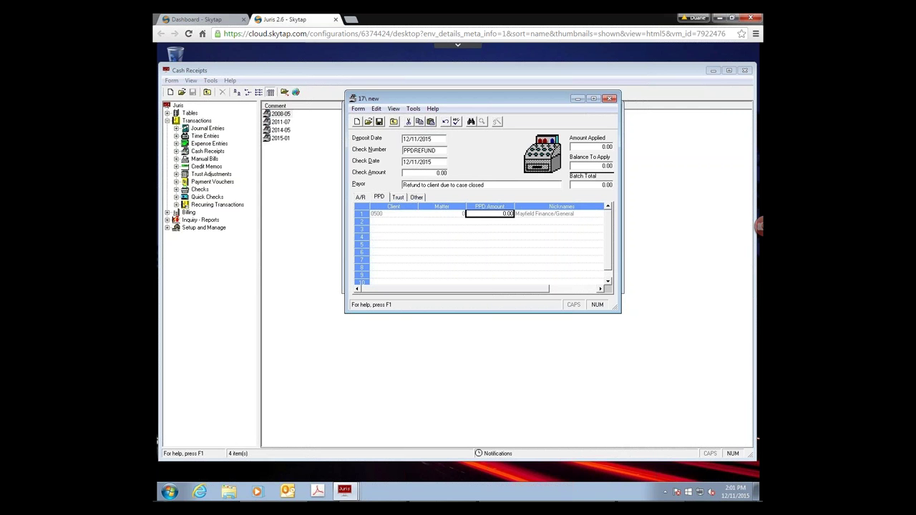
text(-500)
key(Tab)
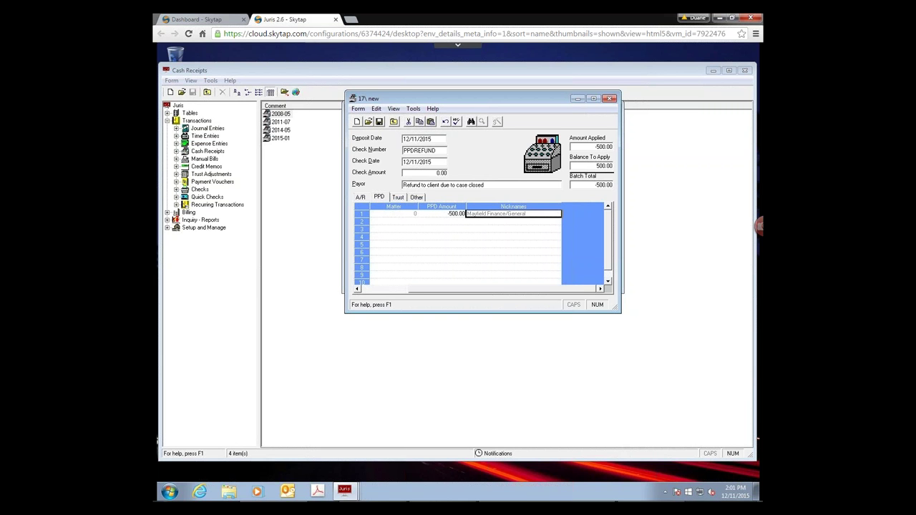
- Fix the PPD amount after the invalid-amount error by re-entering -500
click(431, 214)
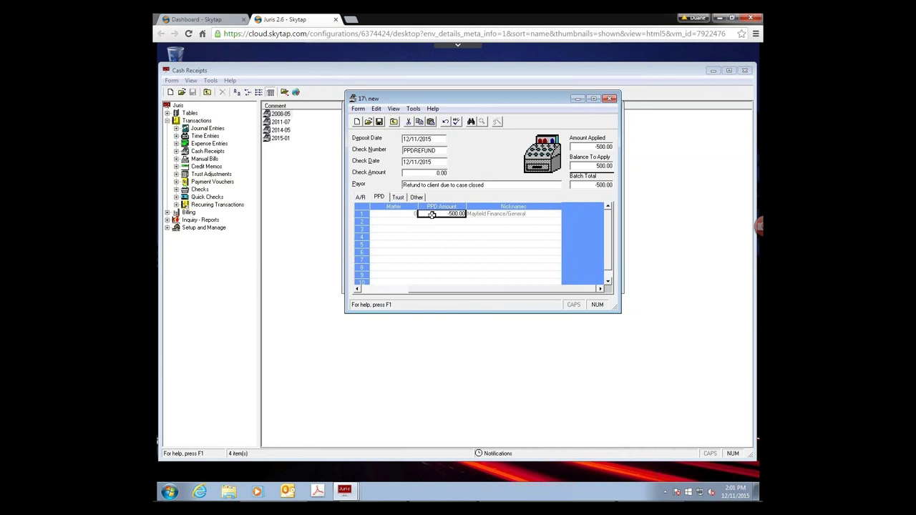
click(432, 215)
text(0-50000)
key(Tab)
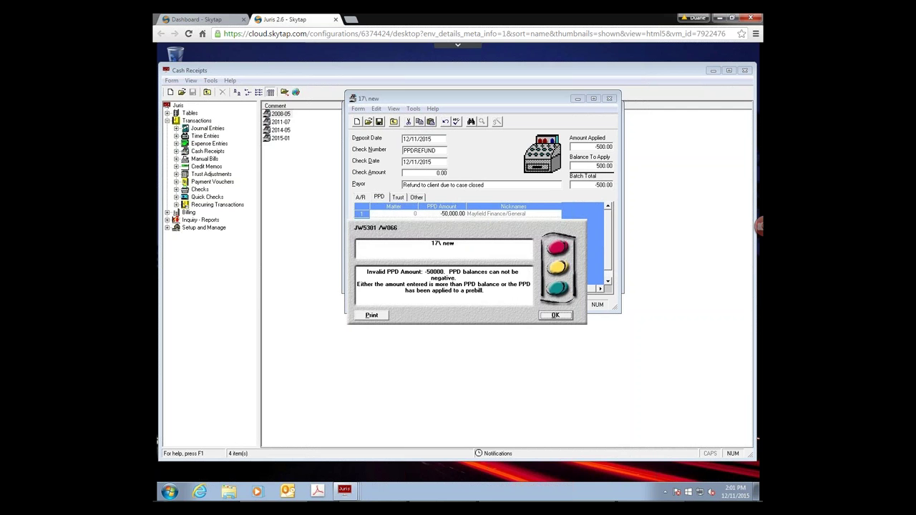
click(554, 316)
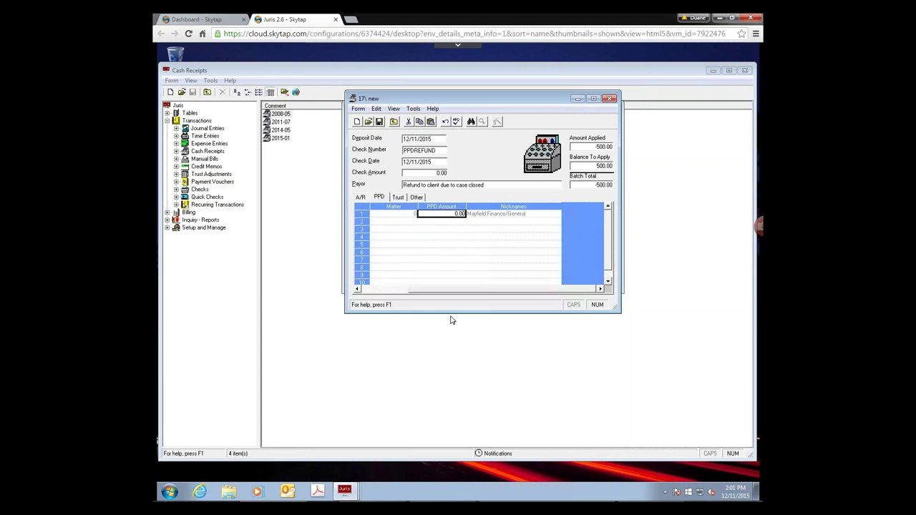
text(-500)
key(Tab)
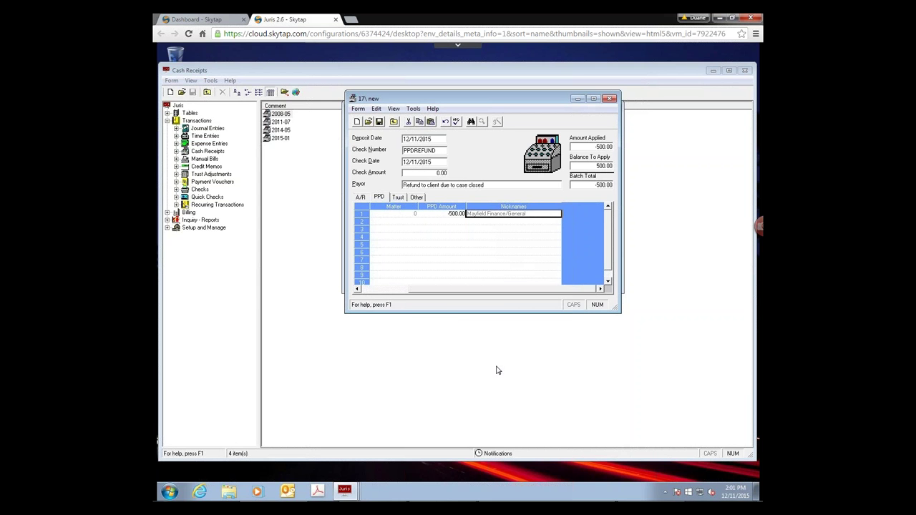
- Add an Other distribution of 500.00 with bank code OP to G/L account 9595 PPD Refunds
click(416, 198)
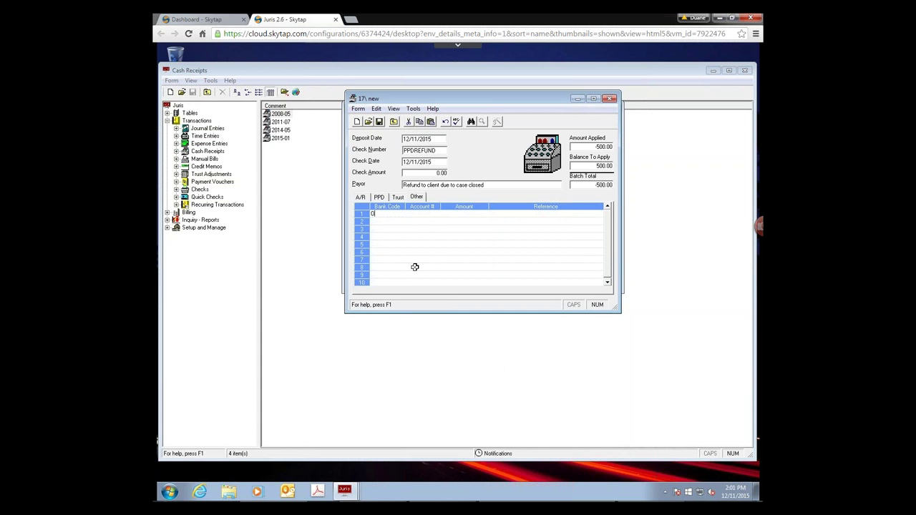
text(OP)
key(Tab)
double_click(400, 218)
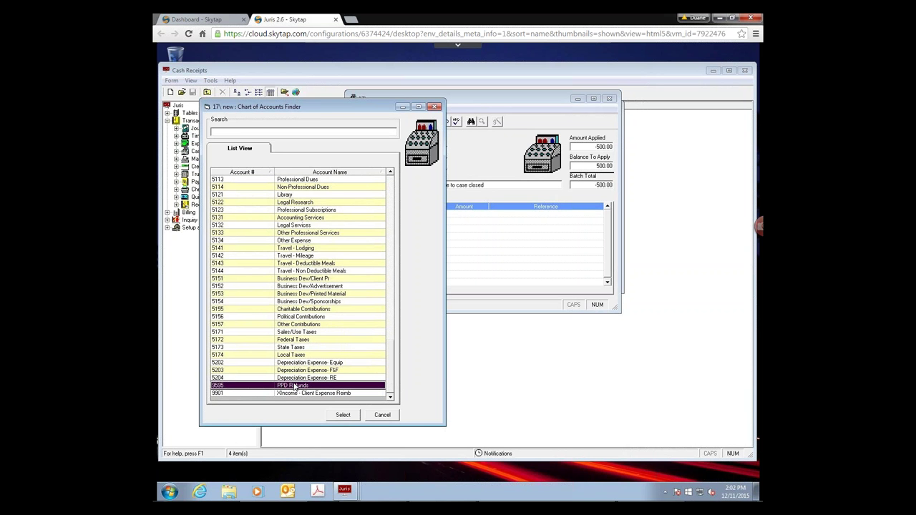
click(343, 415)
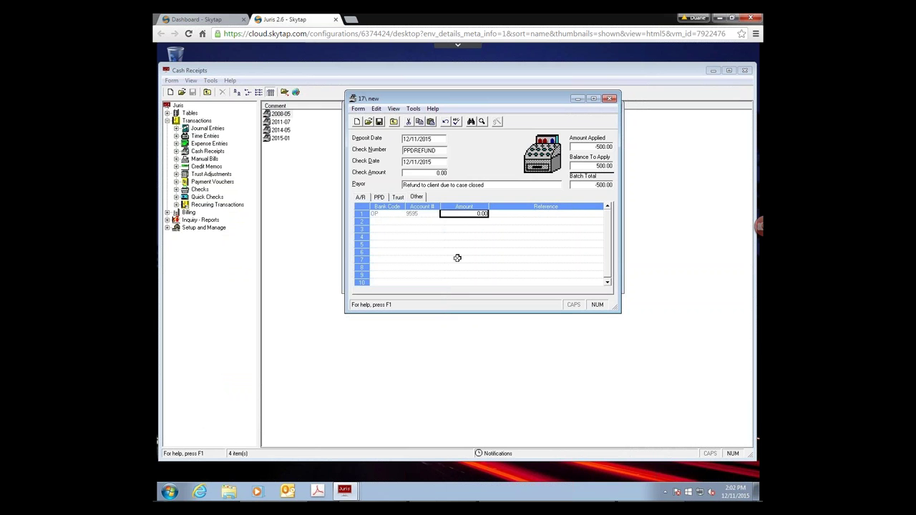
key(Tab)
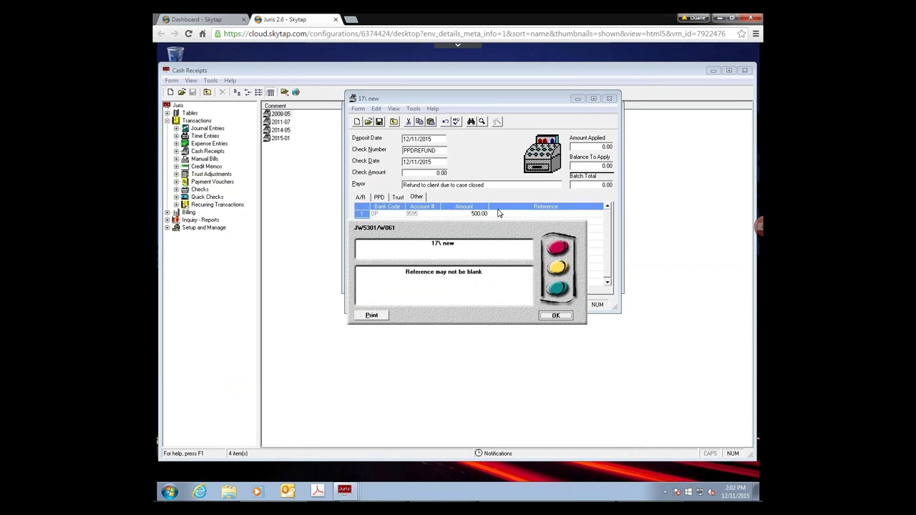
- Give the distribution the reference 'Refund to client', then save and close the PPDREFUND receipt
key(Return)
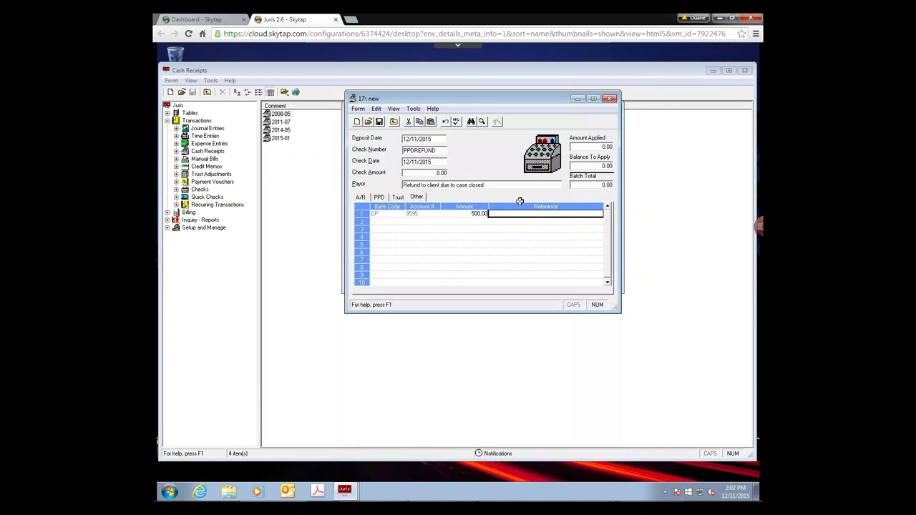
text(Refund to clien)
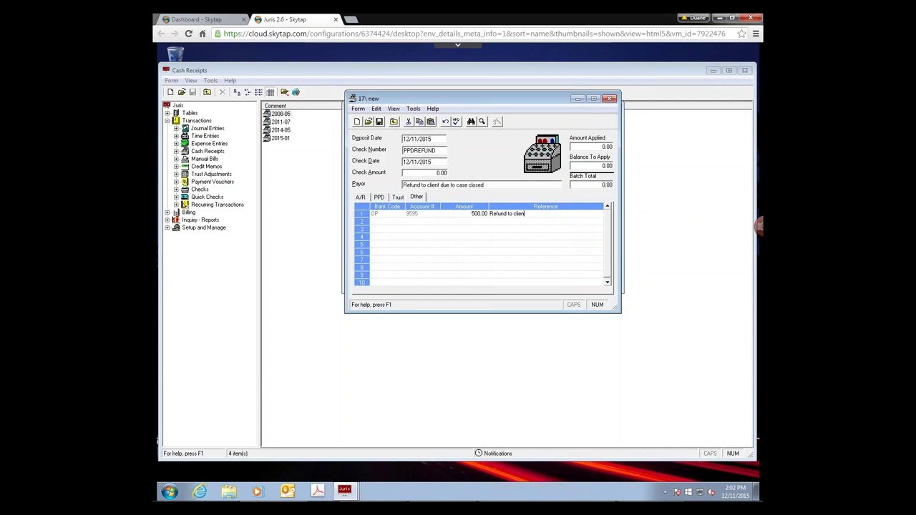
text(t)
click(379, 197)
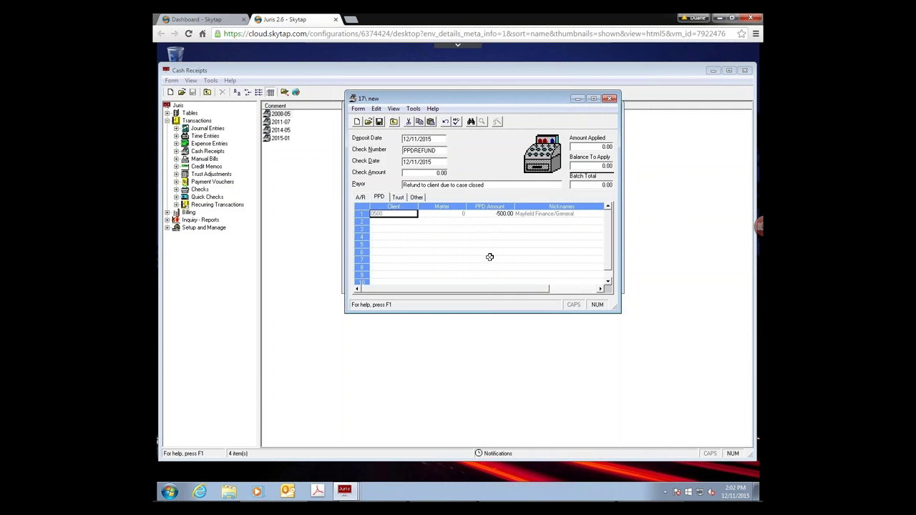
click(415, 197)
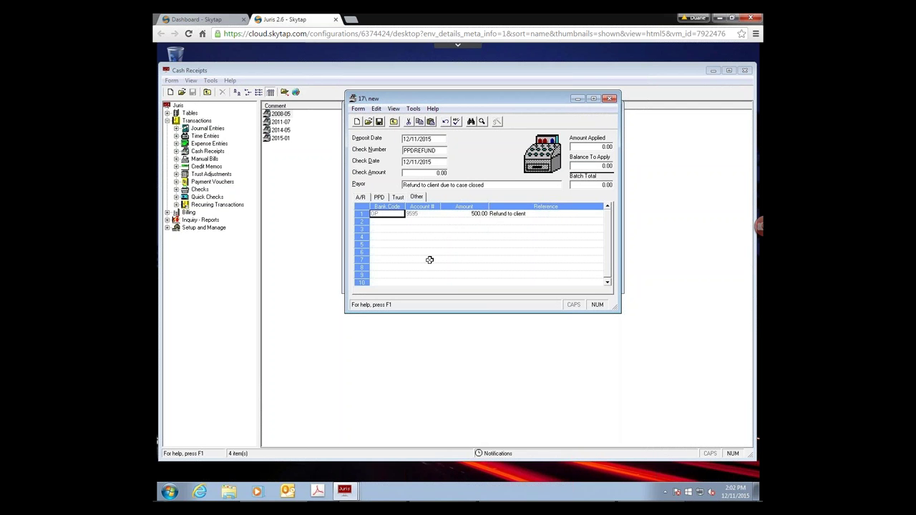
click(378, 123)
click(393, 122)
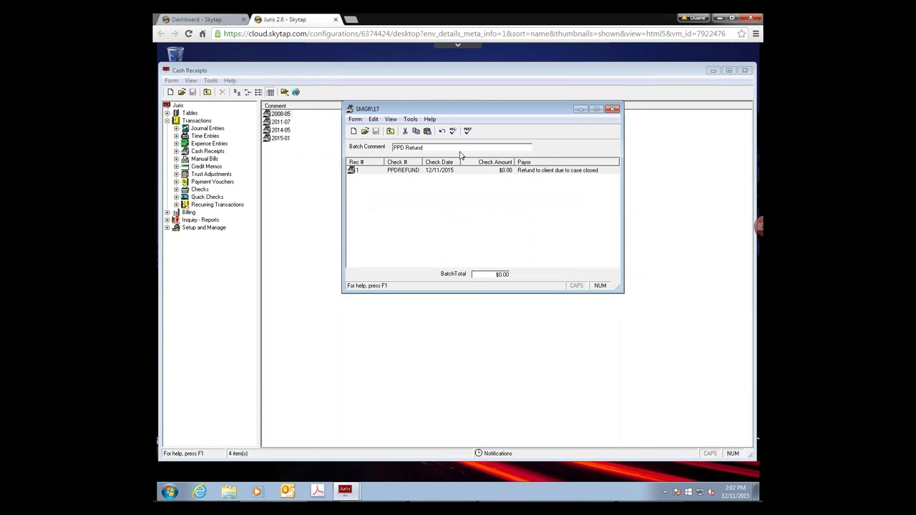
- Close batch 17, select the SMGR PPD Refund batch, and go to the Quick Checks batch list
click(613, 112)
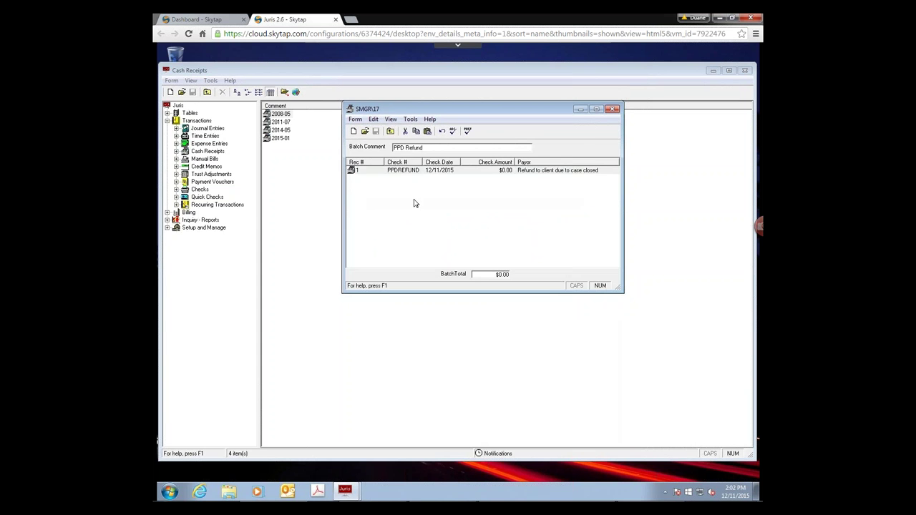
double_click(283, 140)
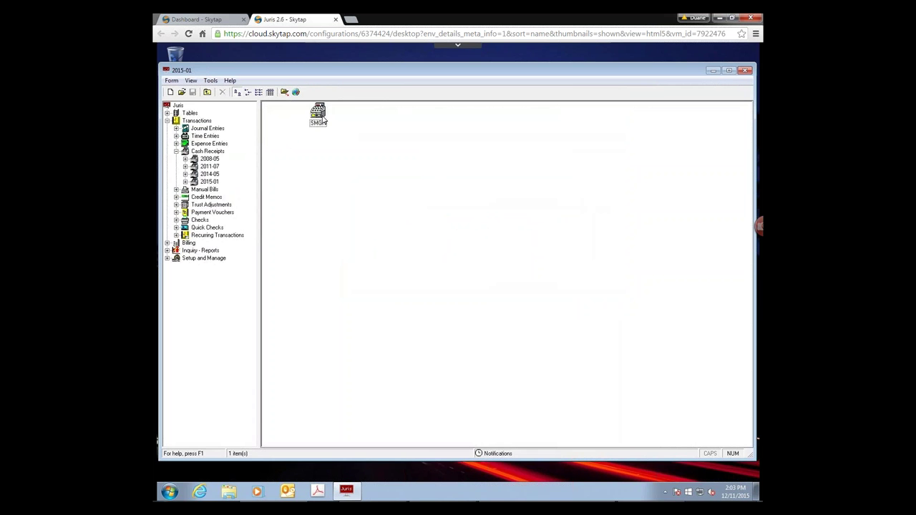
double_click(324, 120)
click(462, 122)
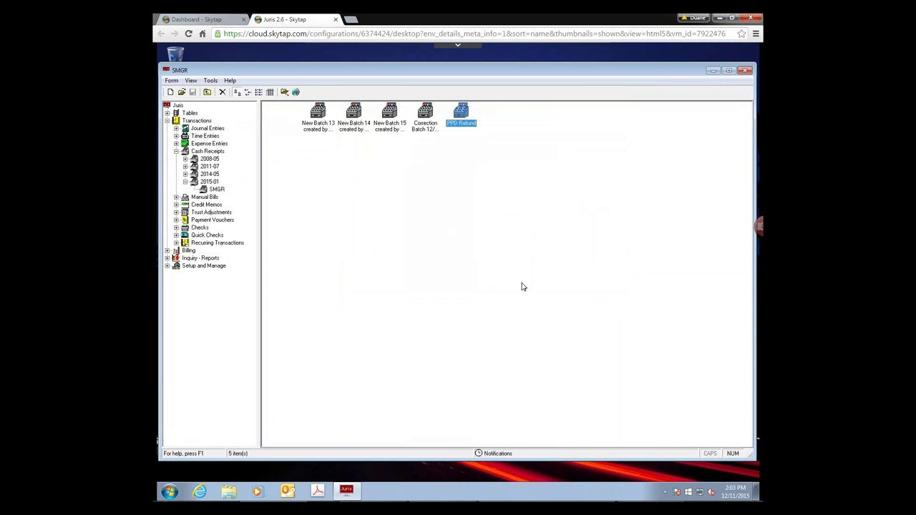
click(210, 80)
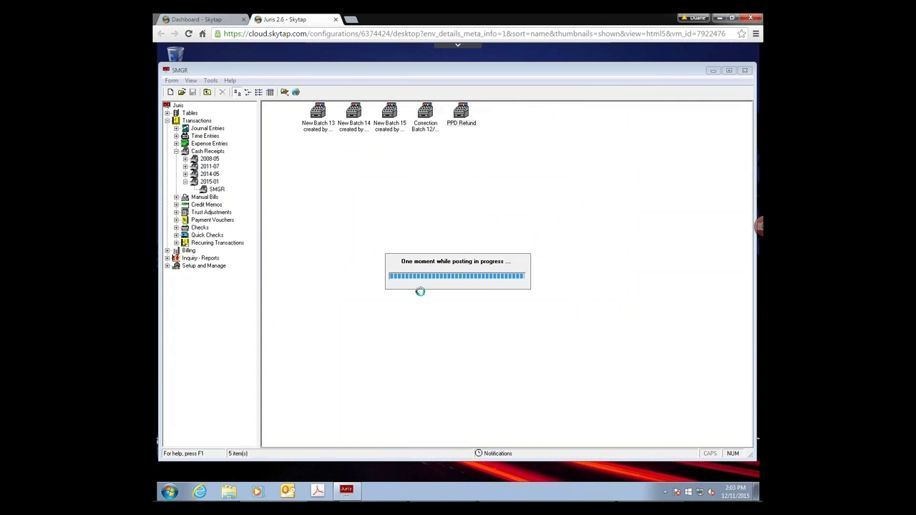
click(216, 237)
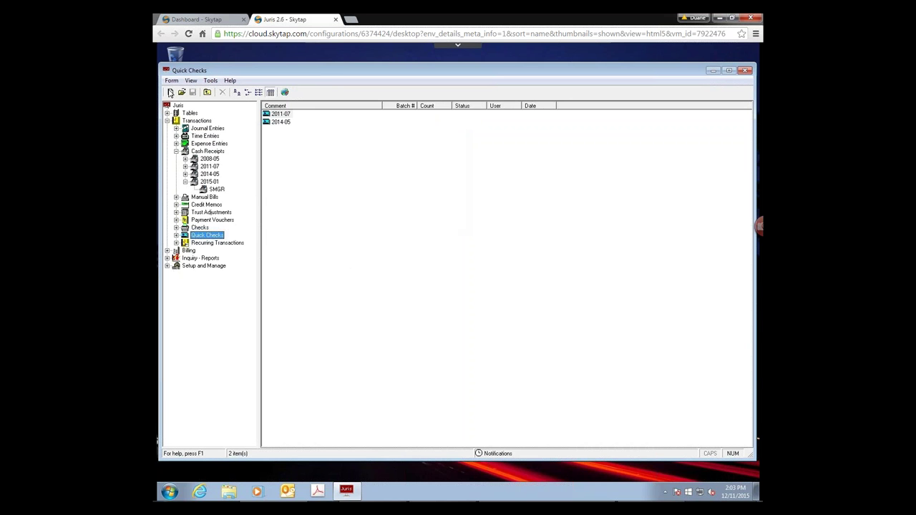
- Create a new quick checks batch with the comment 'refund to clinet 0500'
click(171, 93)
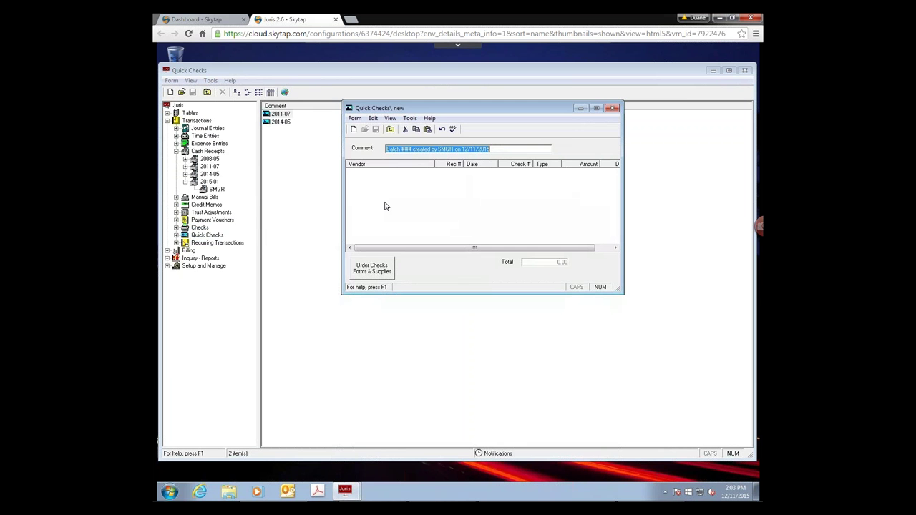
text(refund)
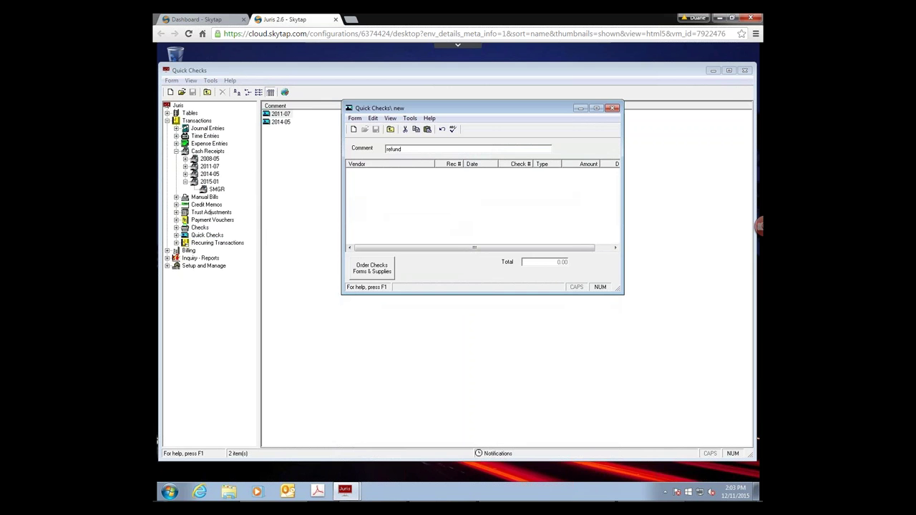
text( to clinet 05)
key(BackSpace)
text(500)
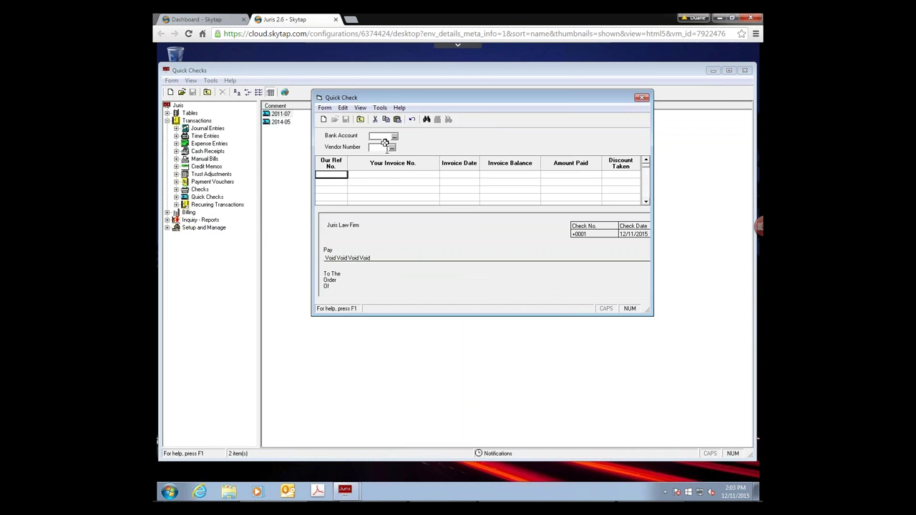
- Start a quick check drawn on bank account OP and begin adding its vendor
text(OP)
click(379, 149)
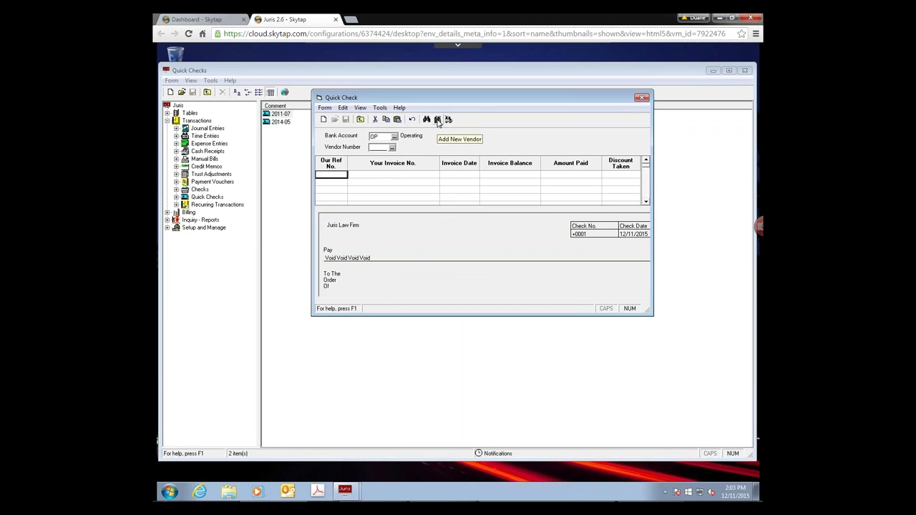
click(437, 119)
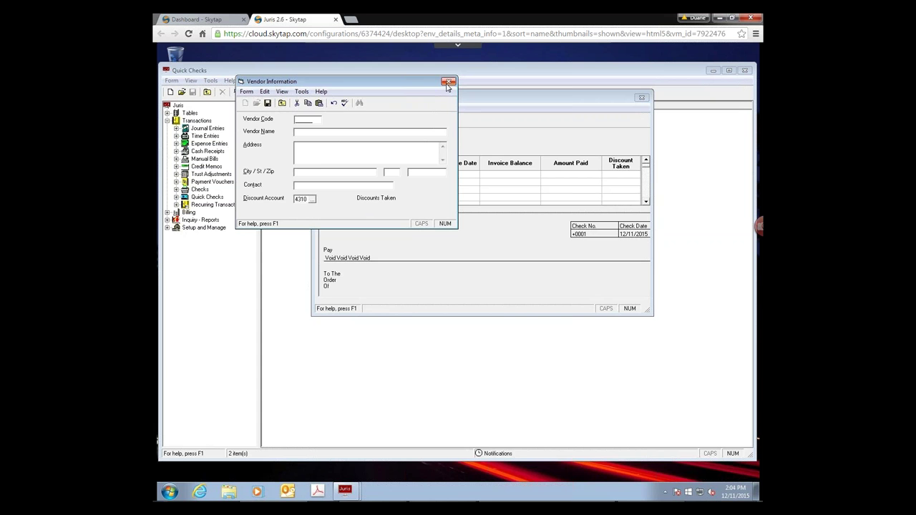
- Make temporary vendor Genco the check's payee, with street address, city, state and zip
key(Escape)
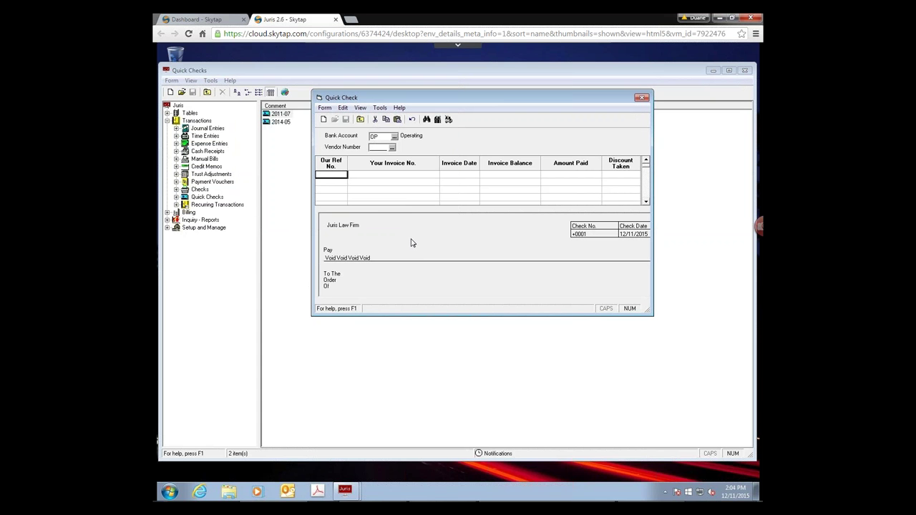
click(448, 119)
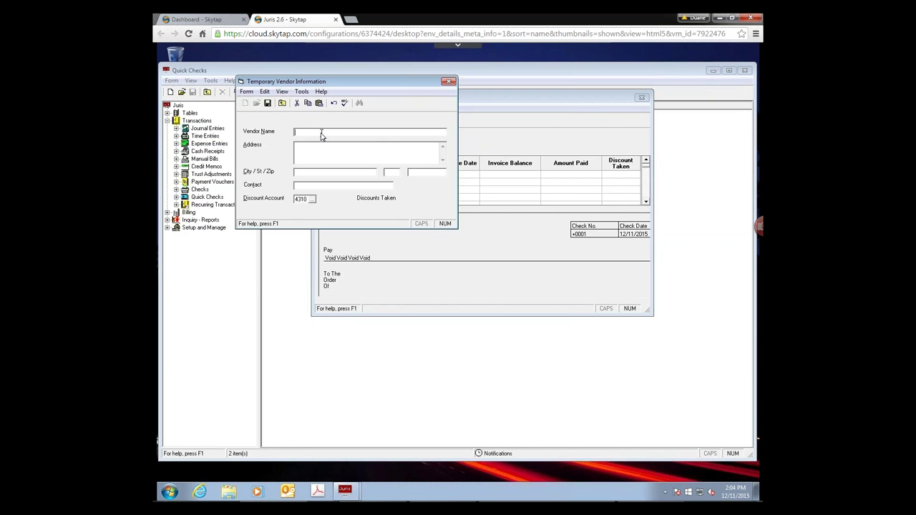
text(Genco)
click(391, 172)
text(NC27612)
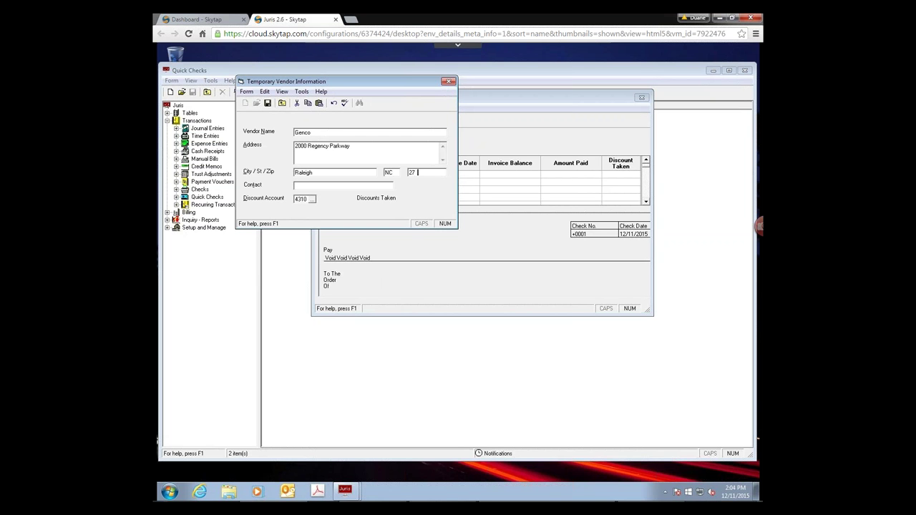
key(Tab)
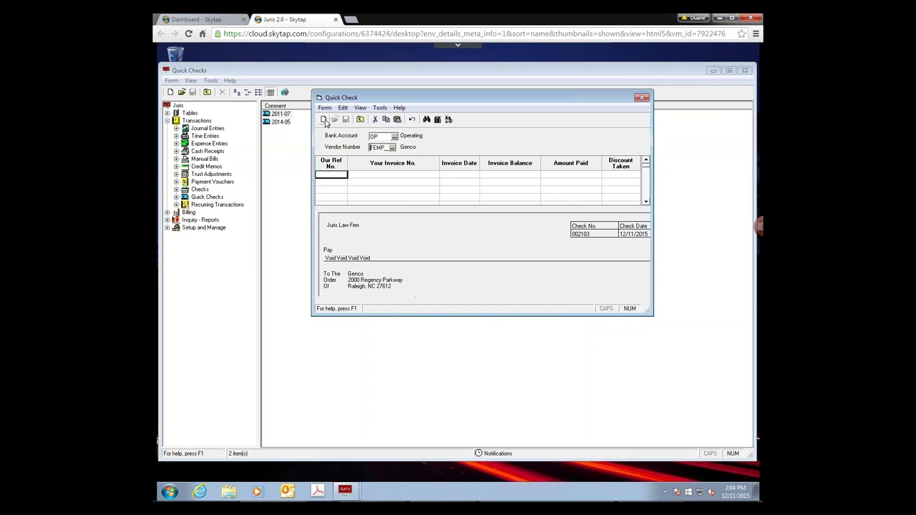
- Add invoice line 'PPD Refund' dated 12/11/2015 to the check and go to its Amount Paid cell
click(344, 176)
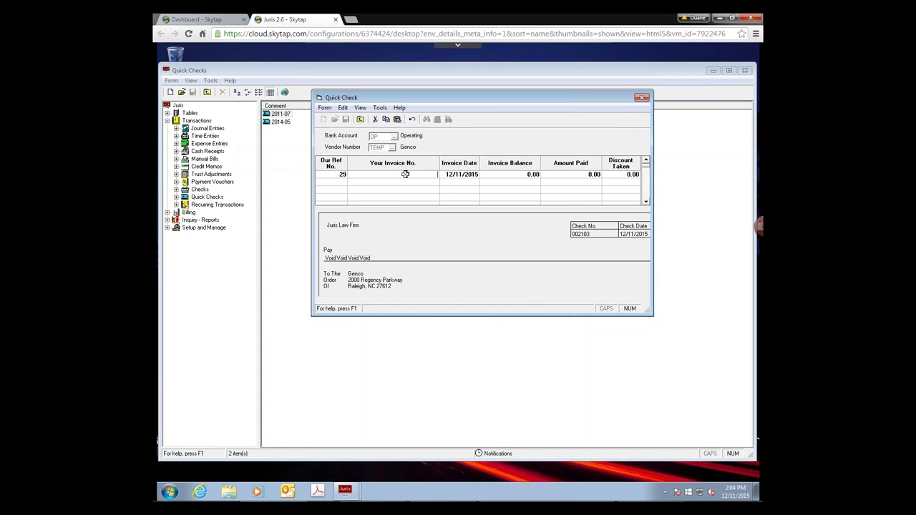
text(FPD)
text( F)
text(efund)
key(Return)
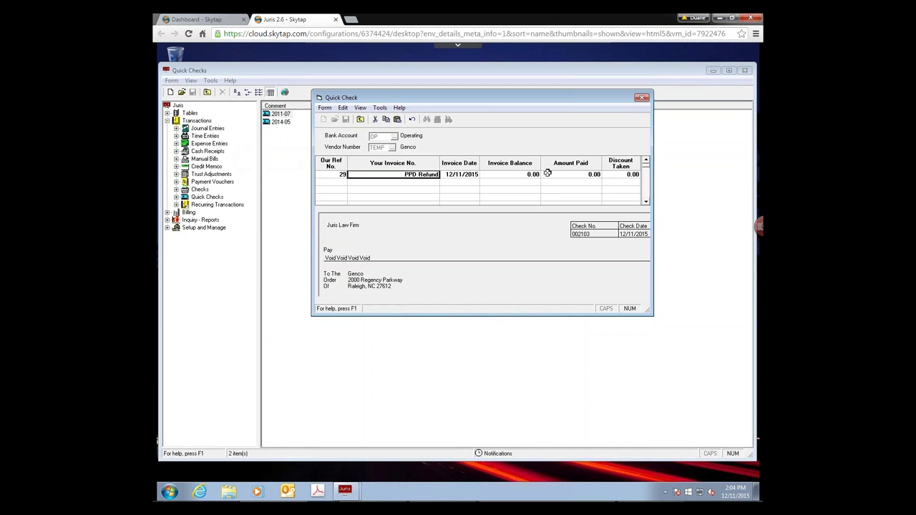
click(577, 174)
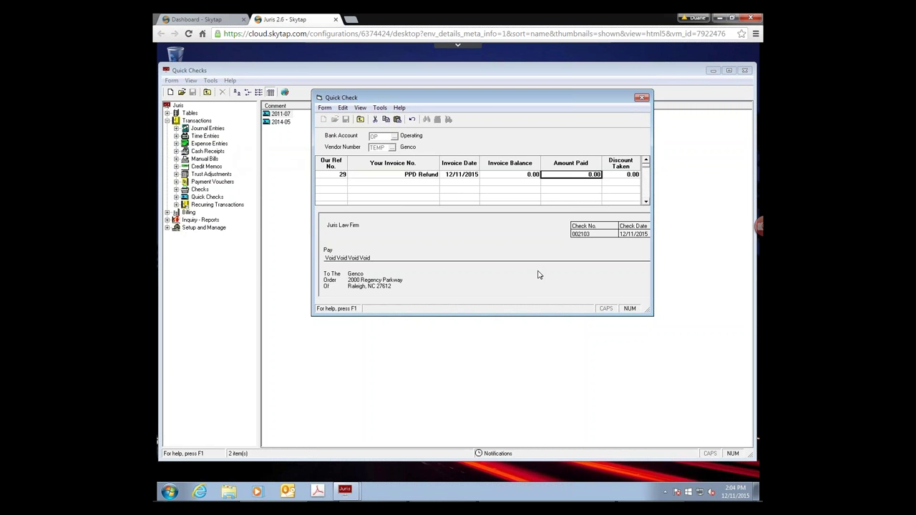
key(Tab)
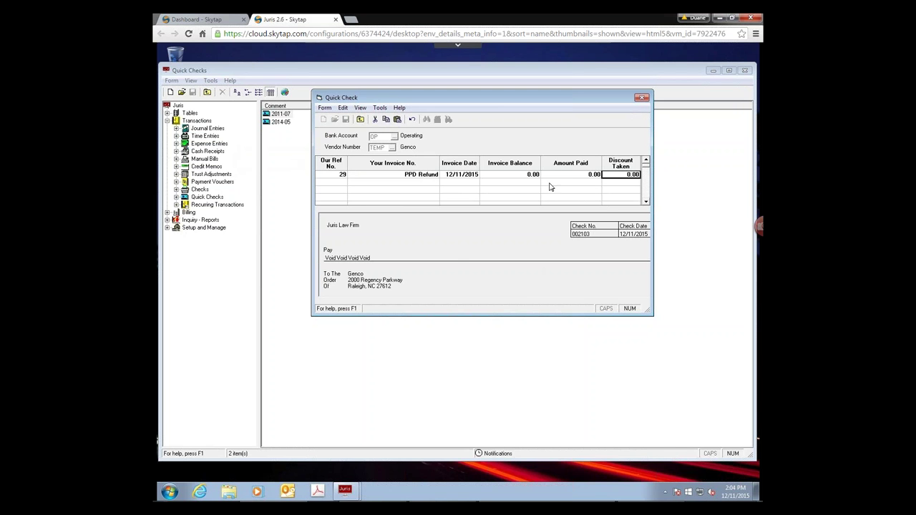
click(572, 175)
click(503, 175)
click(567, 174)
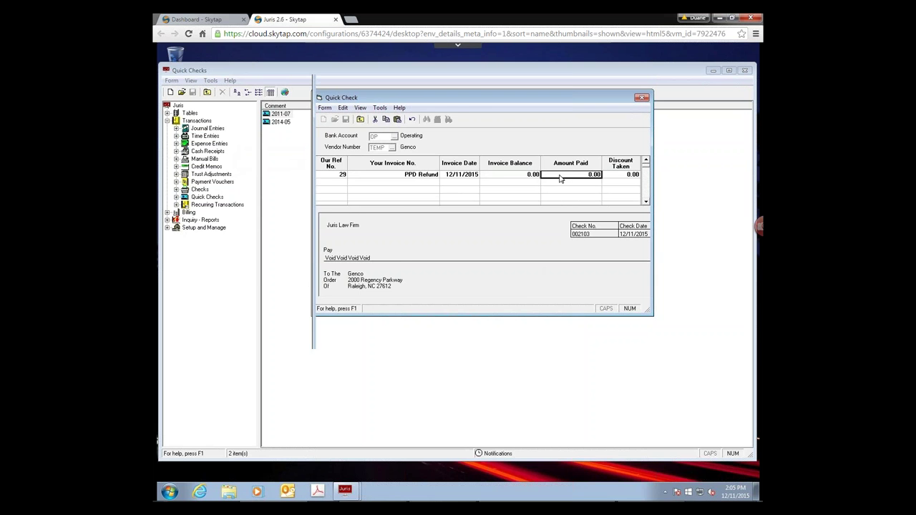
- Set the PPD Refund voucher's invoice amount to 500.00 and open its G/L distributions
double_click(562, 178)
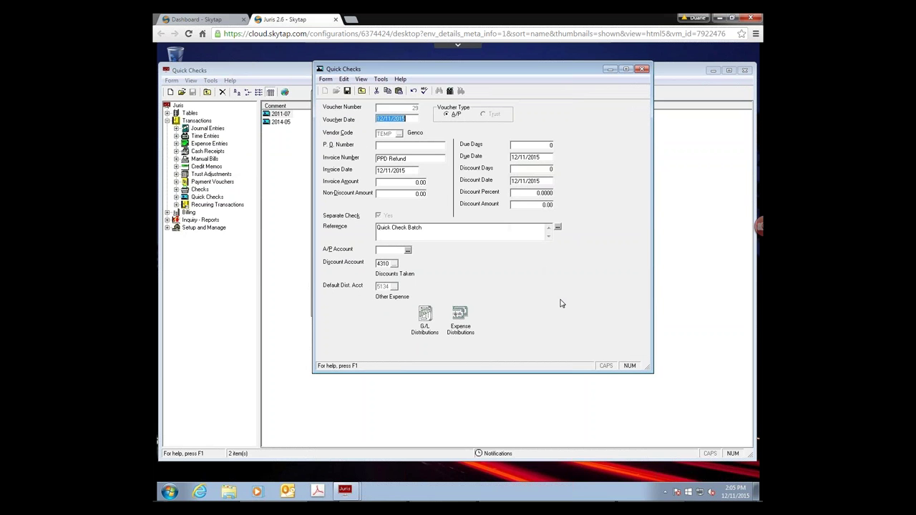
click(392, 183)
text(500)
key(Tab)
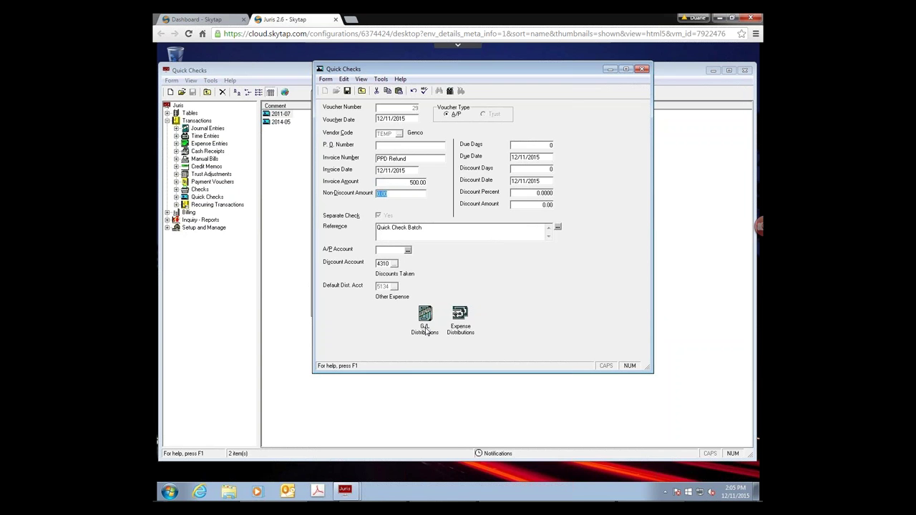
click(425, 331)
double_click(425, 330)
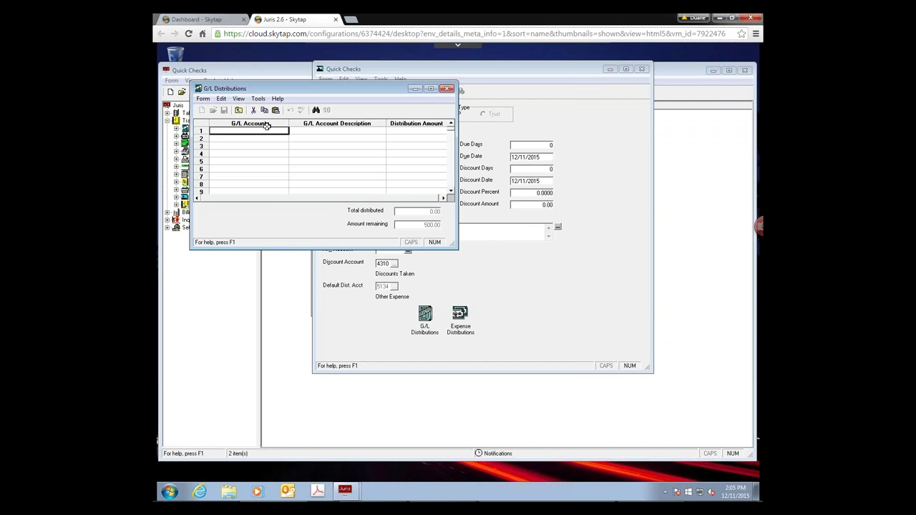
- Distribute 500.00 to G/L account 9595 PPD Refunds and save the distribution
text(9595)
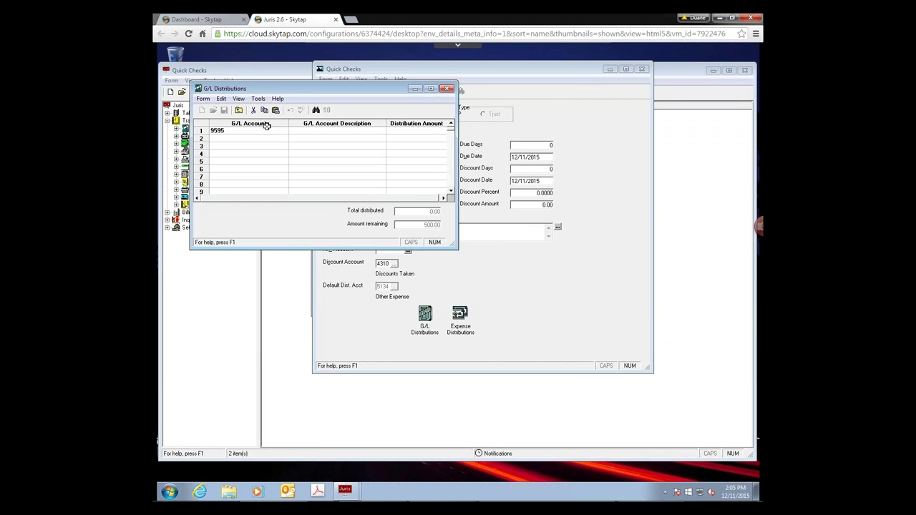
key(Tab)
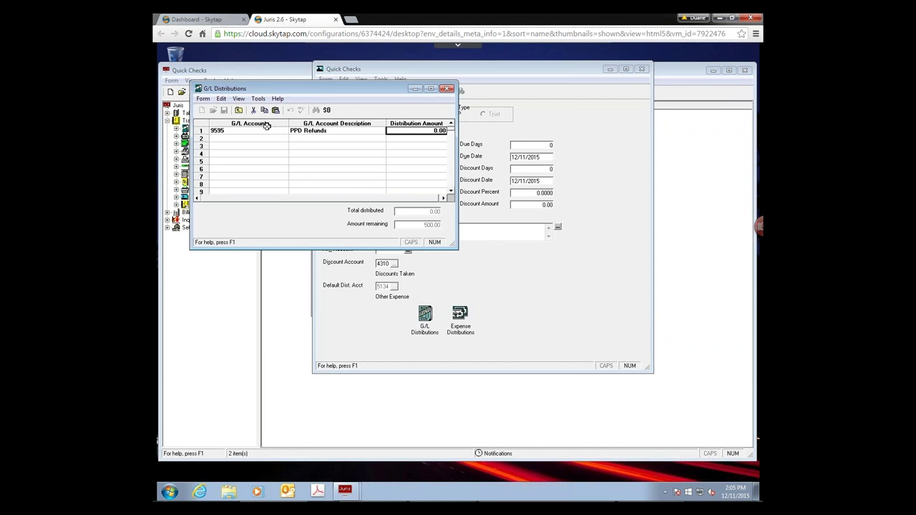
text(500)
key(Tab)
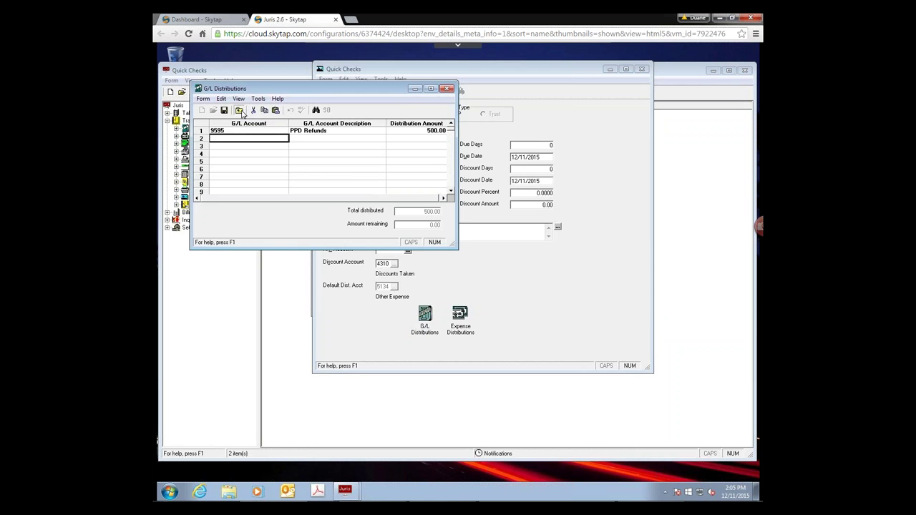
click(240, 111)
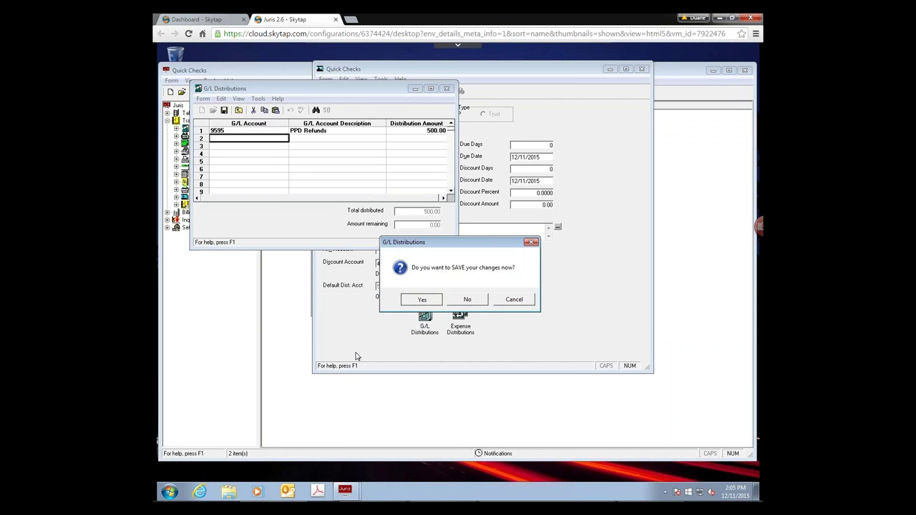
key(Return)
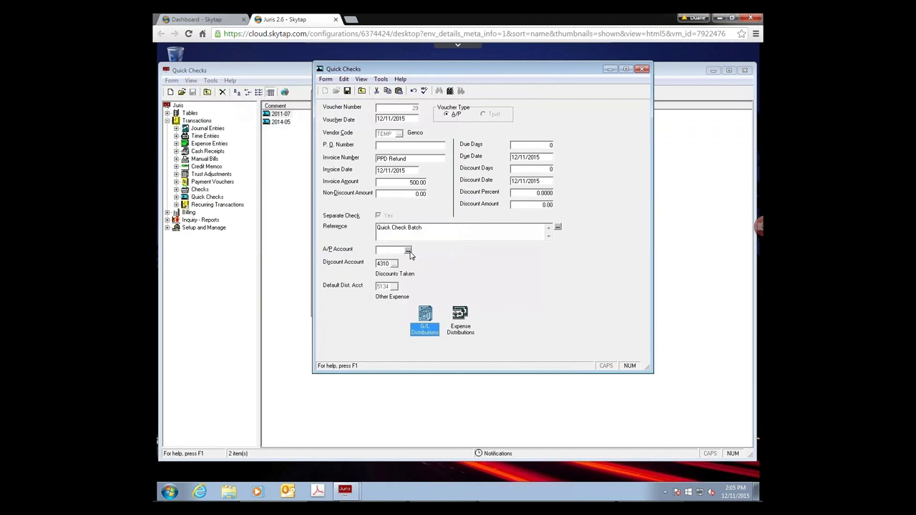
- Choose AP Accounts Payable as the voucher's A/P account and save the voucher
click(408, 250)
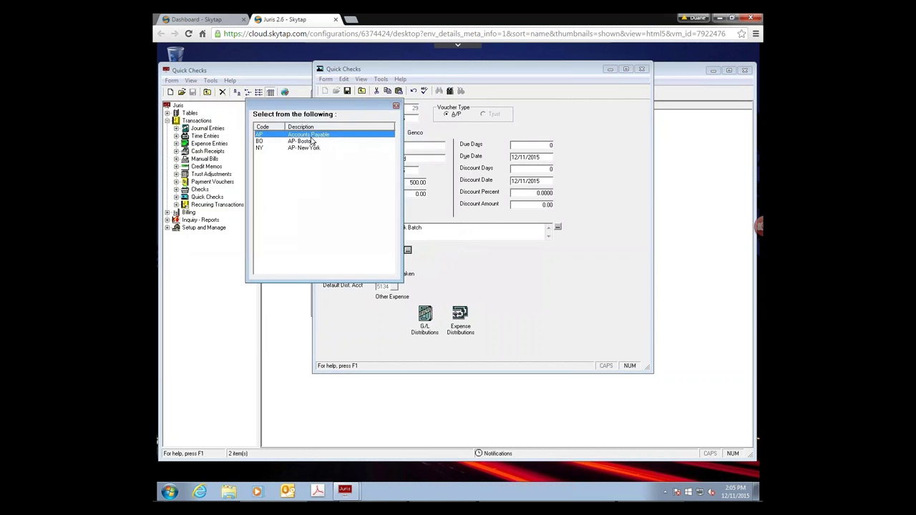
key(Return)
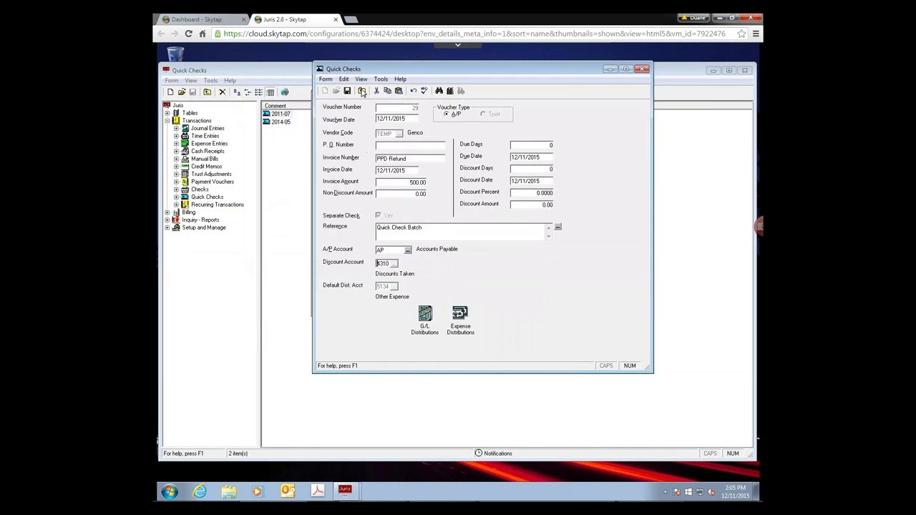
click(362, 91)
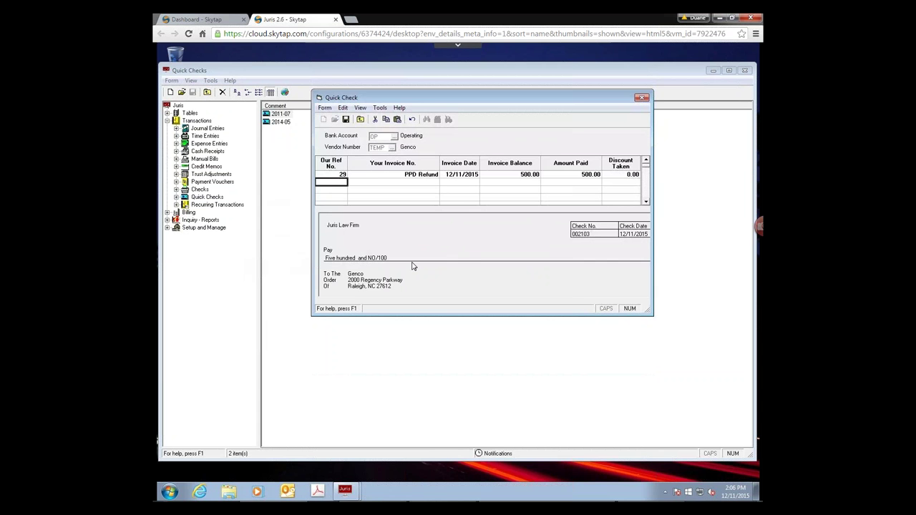
- Print quick check 2103 for 500.00 into batch 12, then close the quick check
click(346, 120)
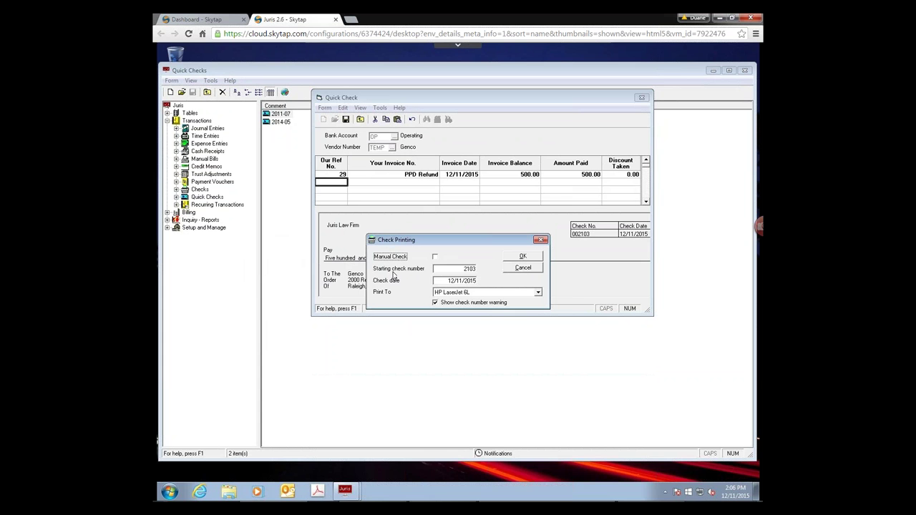
click(523, 259)
click(523, 261)
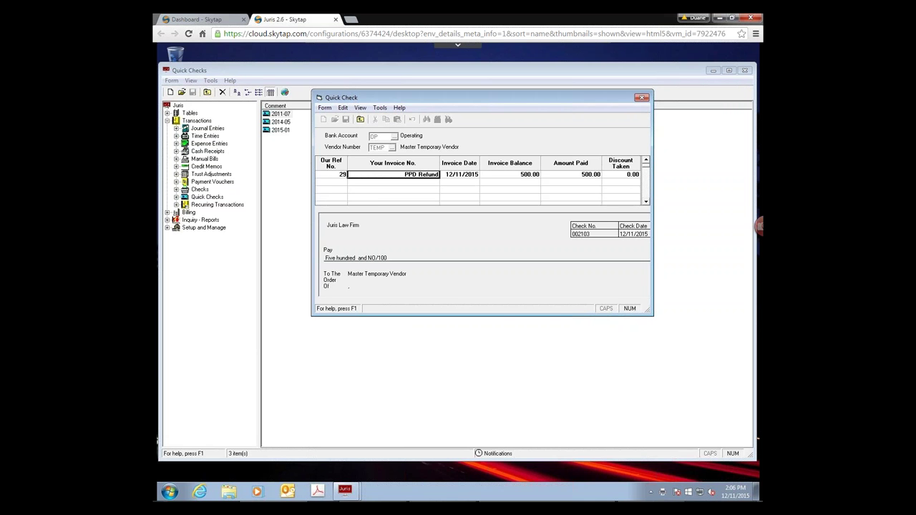
click(642, 99)
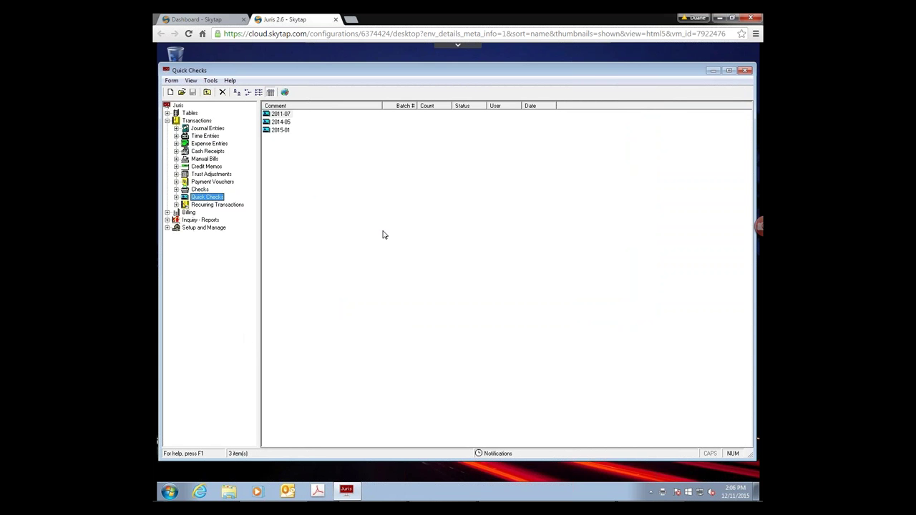
- Bring the PowerPoint slideshow forward and advance past Cash Receipt and Find a Matter to Cash Wizard
mouse_move(425, 501)
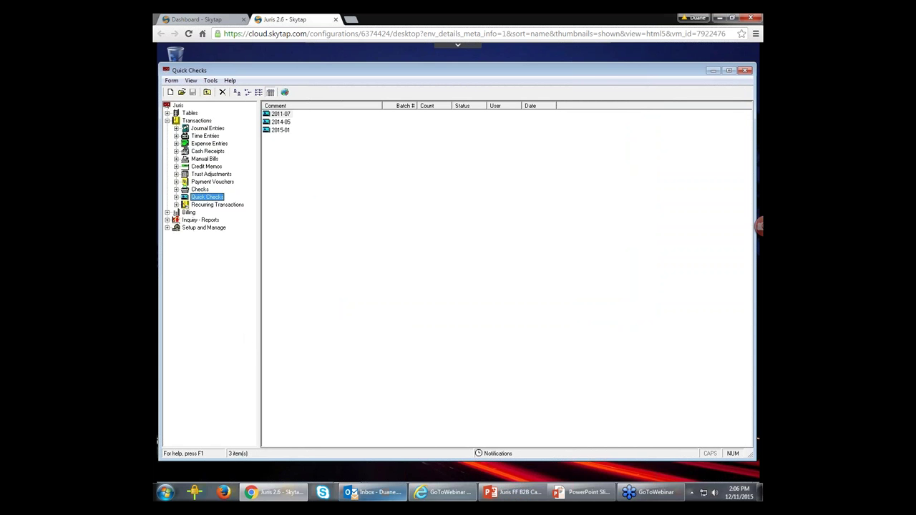
click(581, 492)
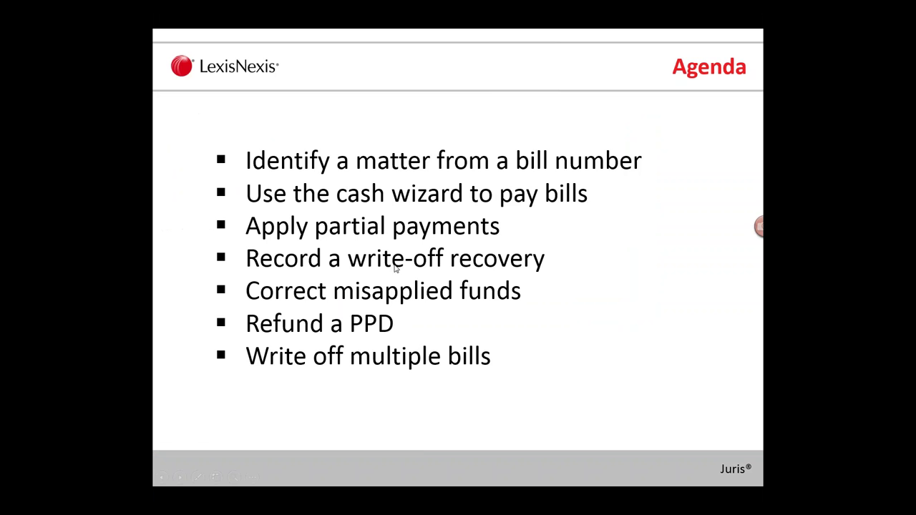
click(395, 269)
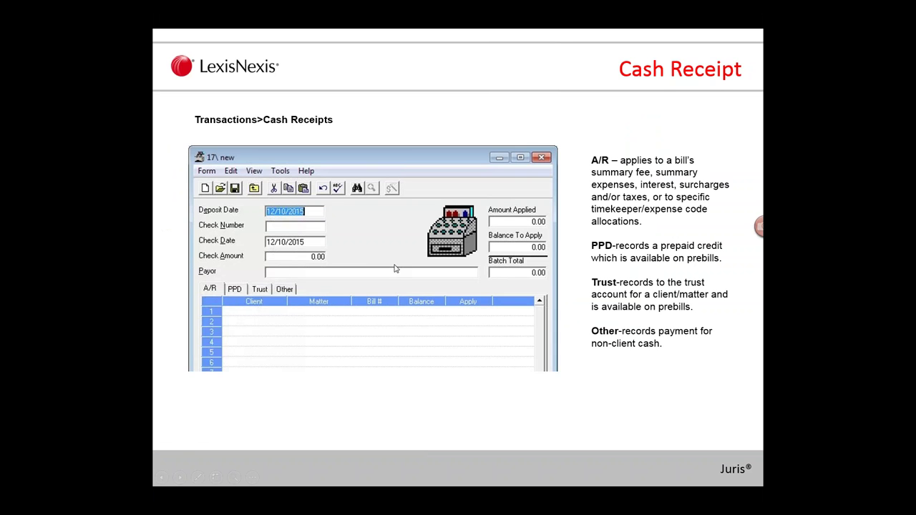
click(393, 268)
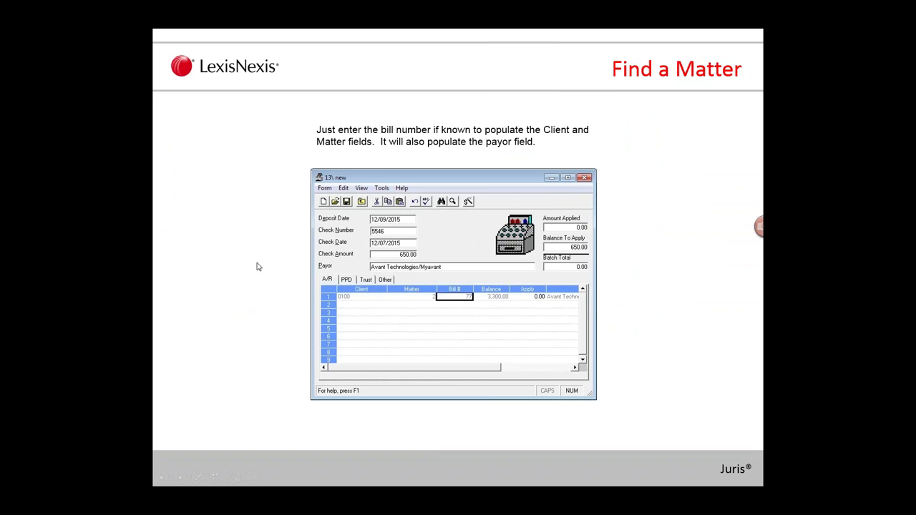
click(258, 267)
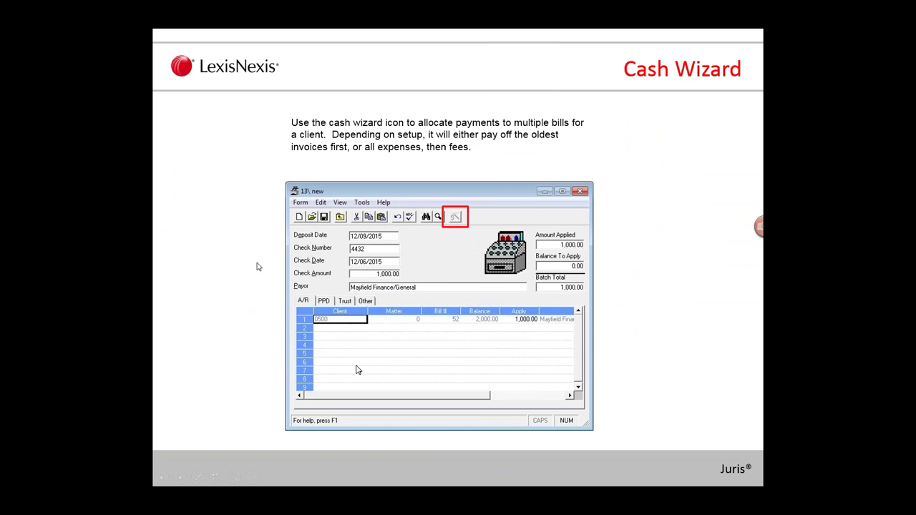
- Advance through Partial Payments, Correct Misapplied Funds, Credit Memo and Write Off slides to Refund PPD
key(Right)
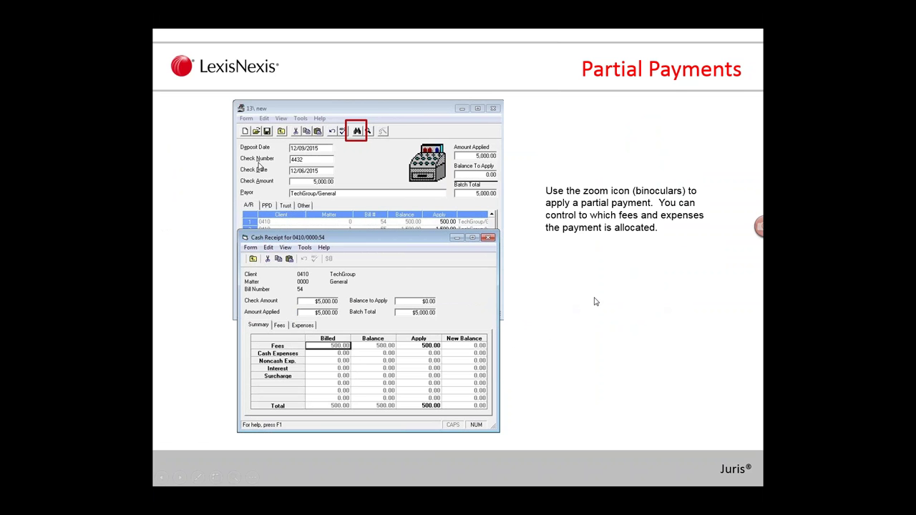
key(Right)
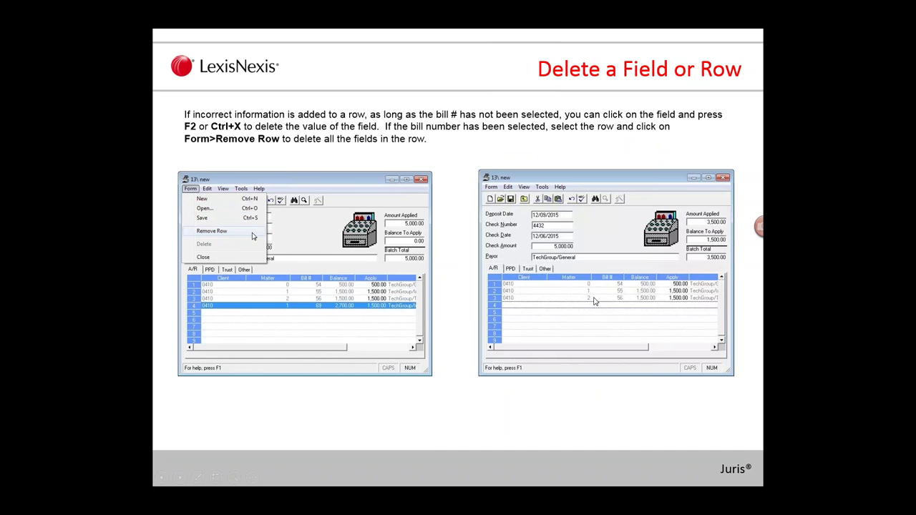
key(Right)
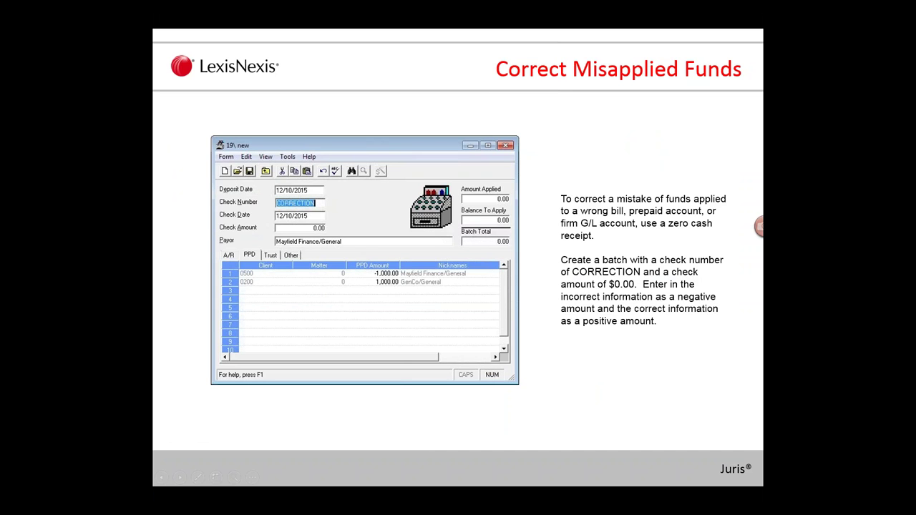
key(Right)
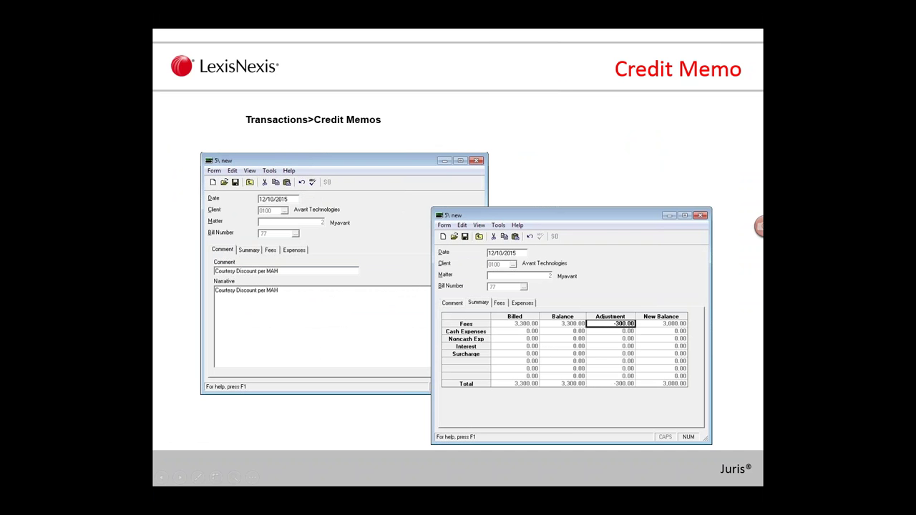
key(Right)
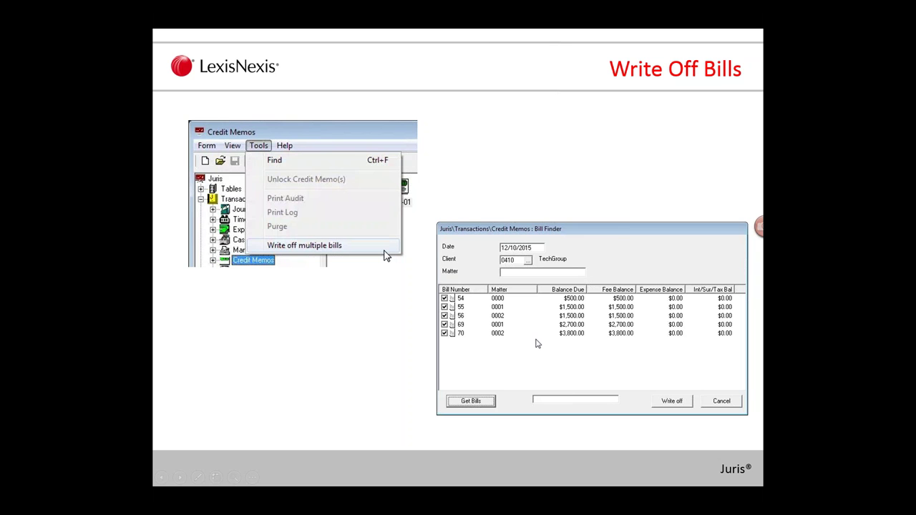
key(Right)
key(Right)
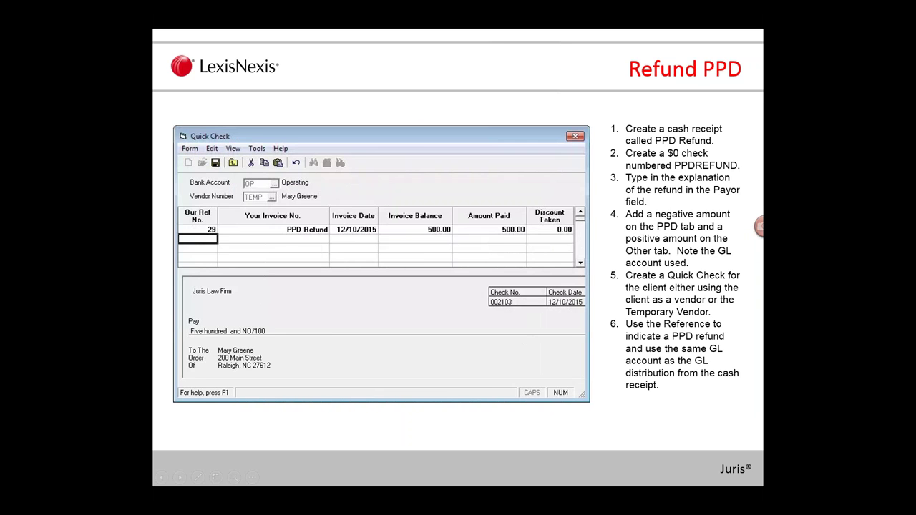
key(Right)
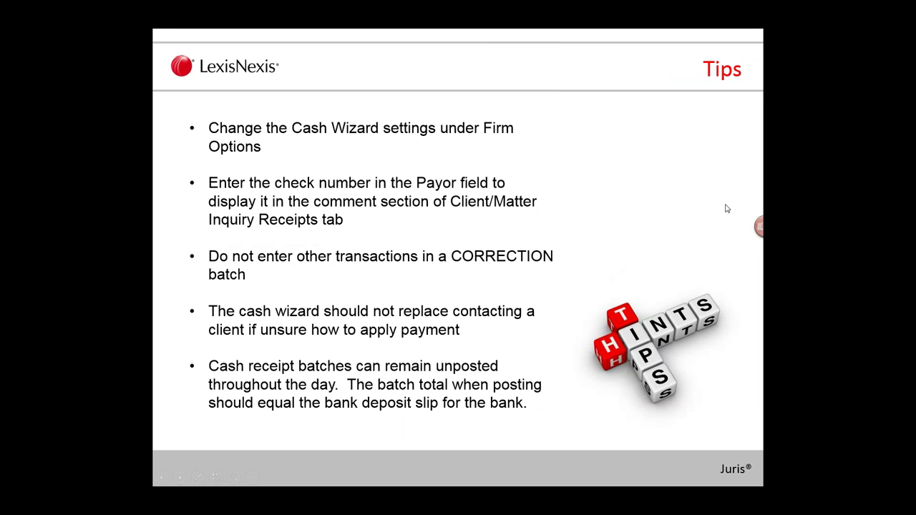
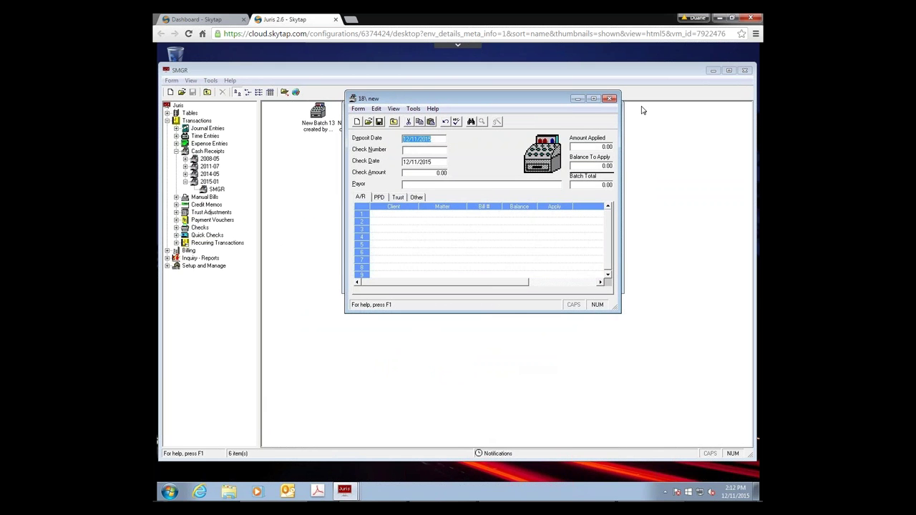
- Close the empty batch 18 receipt entry and batch windows, then select New Batch 13
click(609, 99)
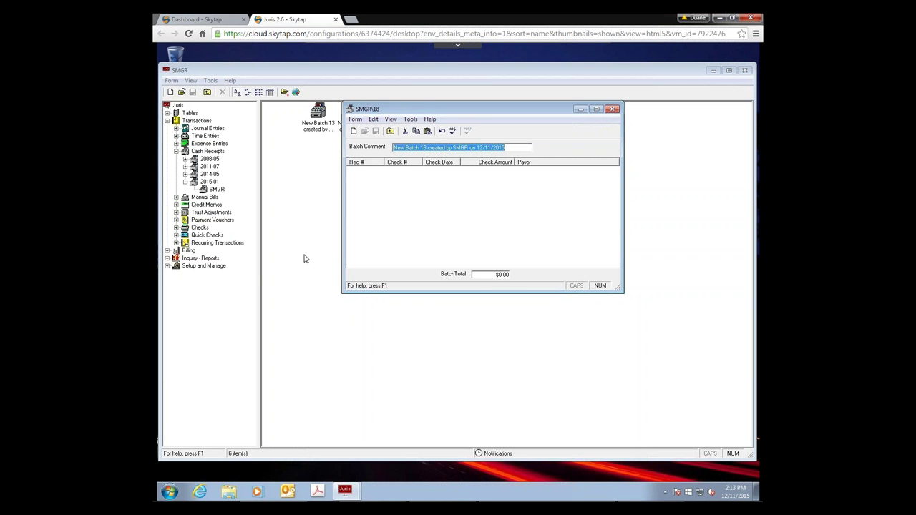
click(613, 110)
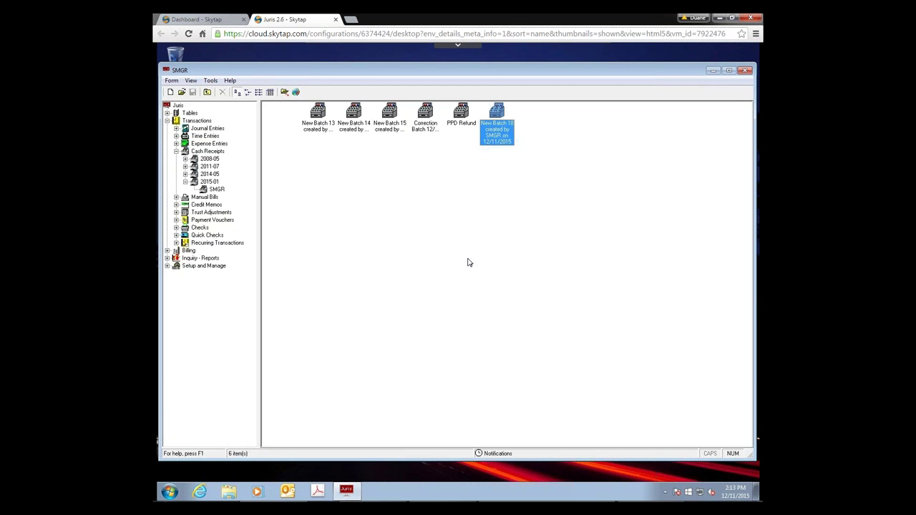
click(322, 134)
- Check New Batch 13's $5,000.00 receipt, then create New Batch 19 and close its blank entry
double_click(323, 134)
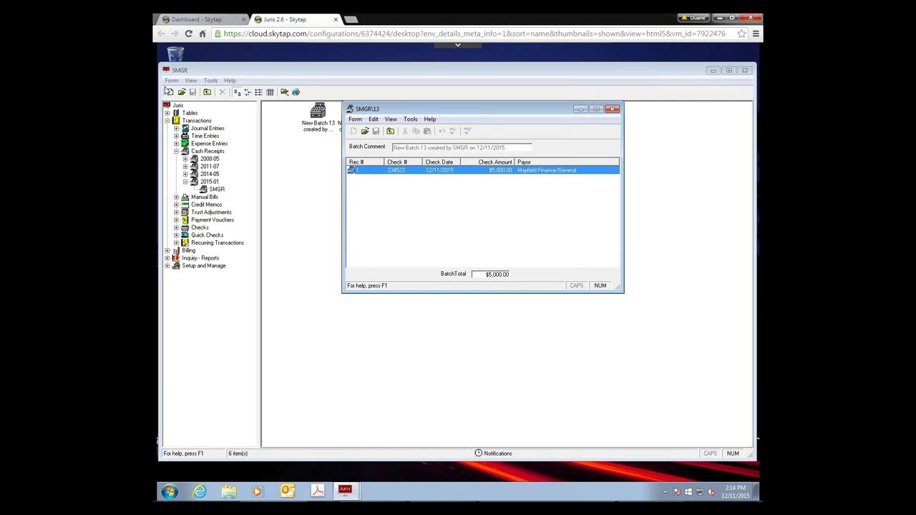
click(166, 92)
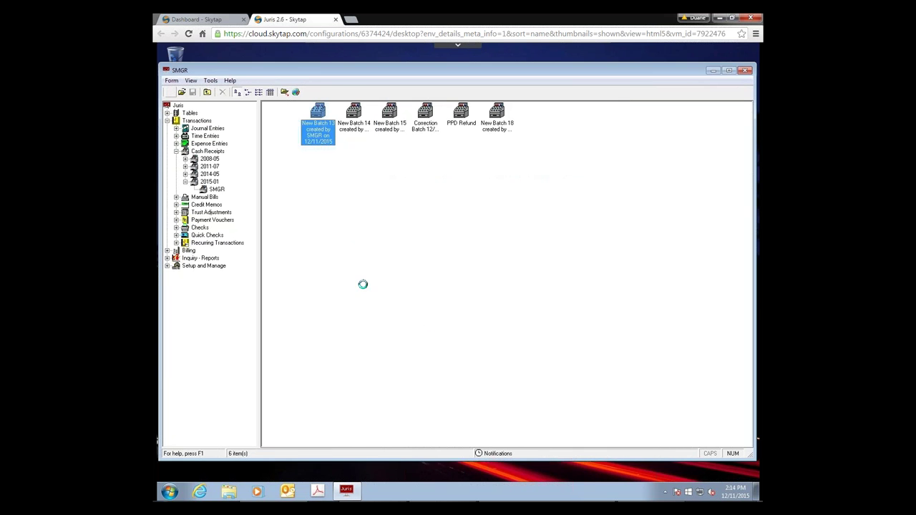
click(353, 132)
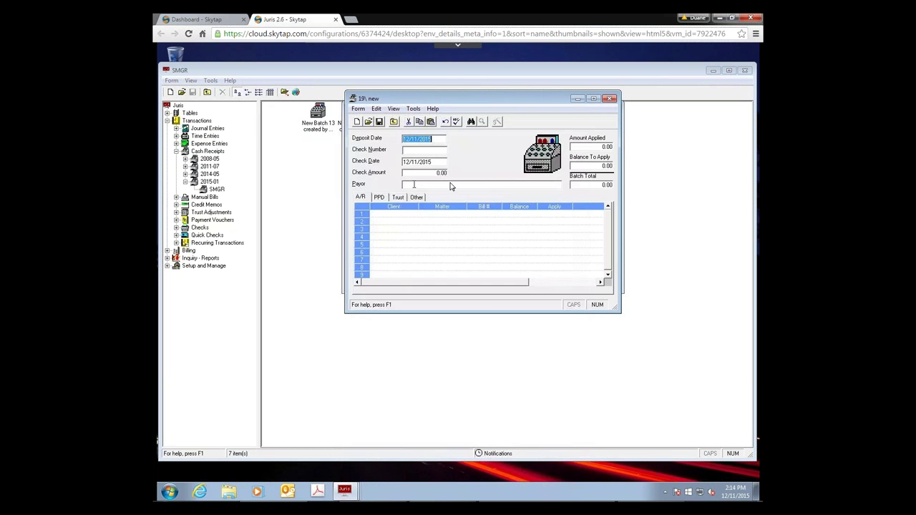
click(493, 185)
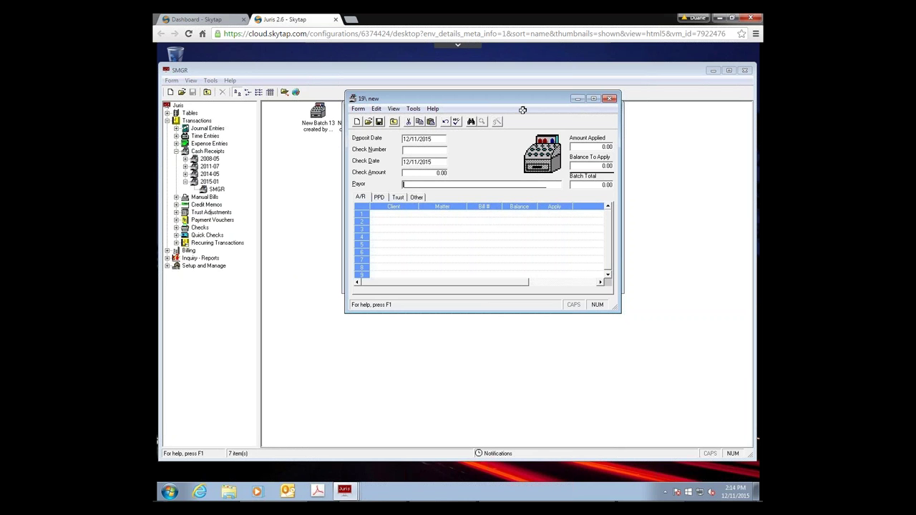
click(609, 99)
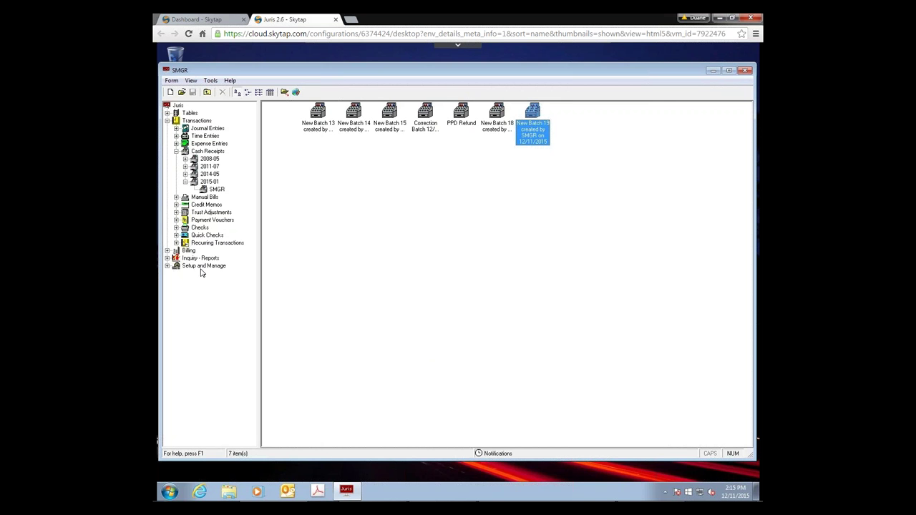
- Show the Chart of Accounts table under Tables and select the Cash - Operating (1001) account
click(167, 113)
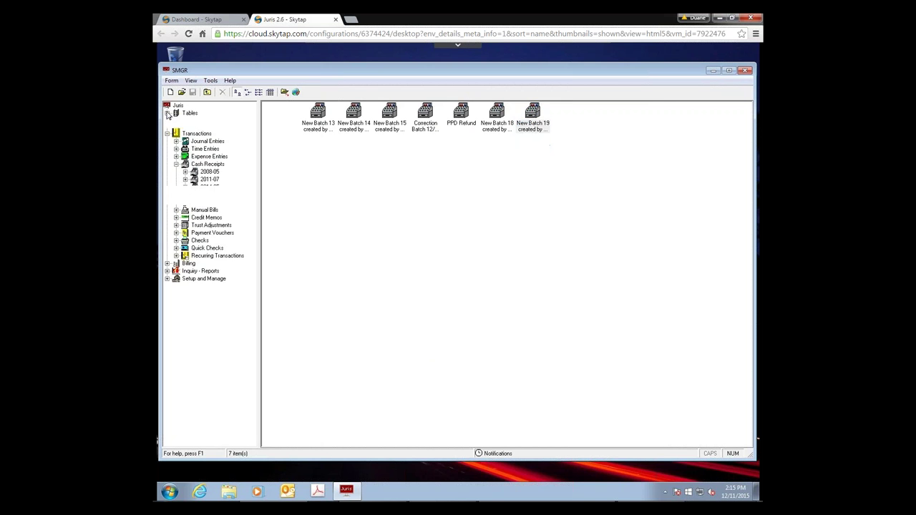
click(201, 129)
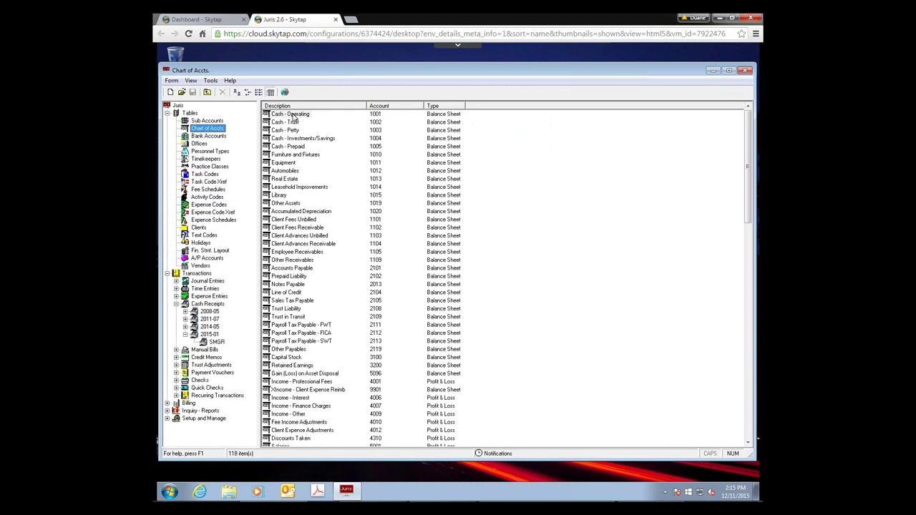
click(292, 116)
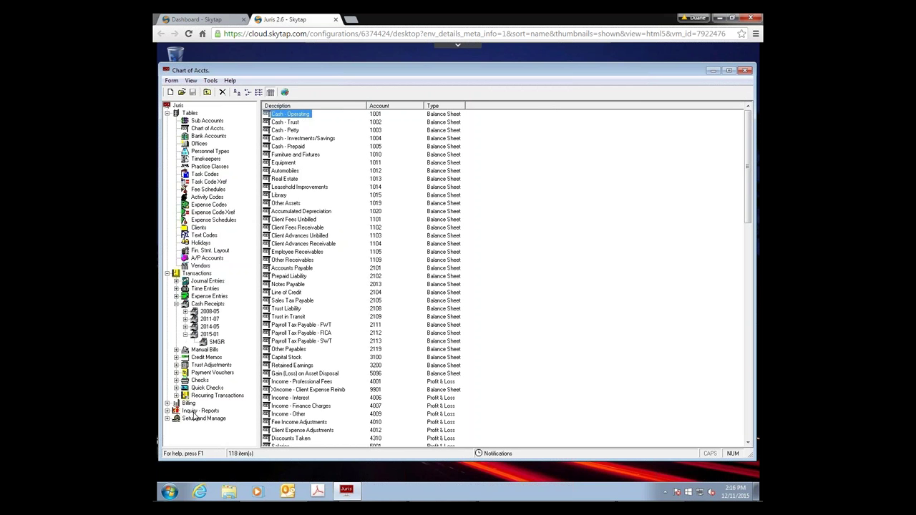
click(196, 411)
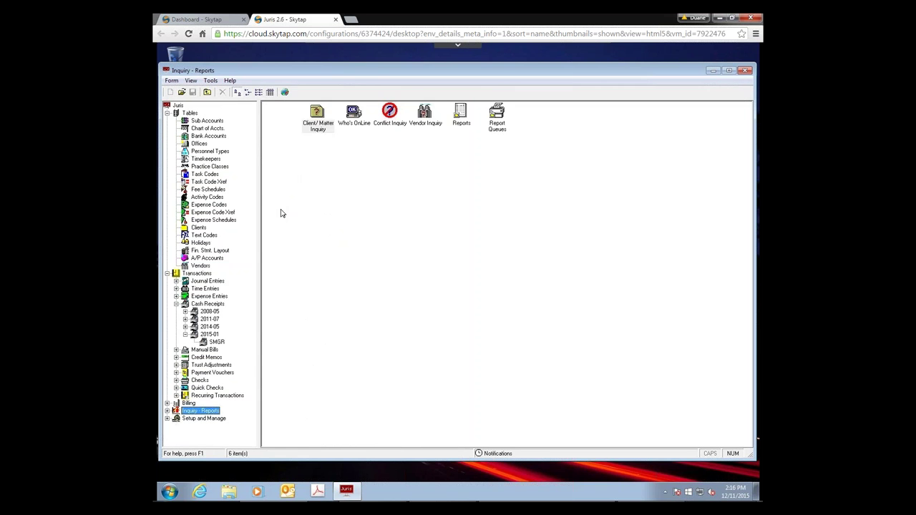
- In Inquiry - Reports > Reports, search for reports named 'write'
click(464, 123)
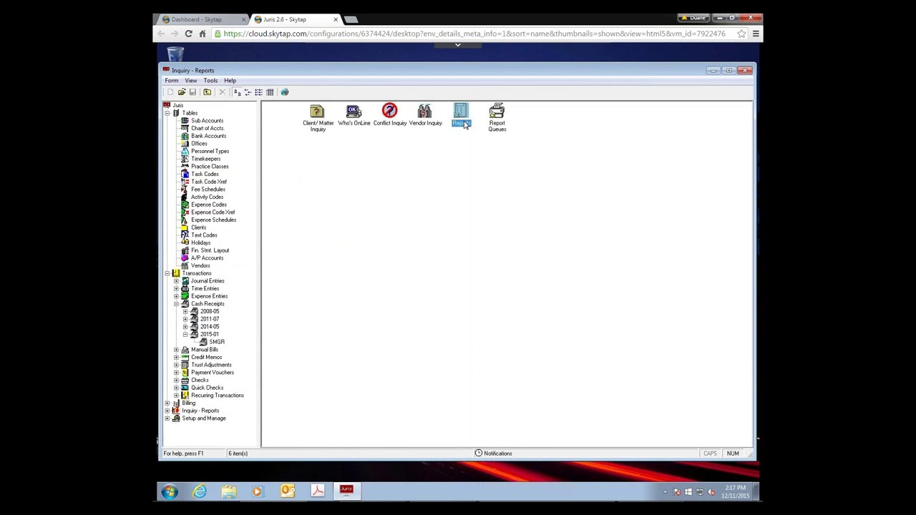
click(223, 91)
text(write)
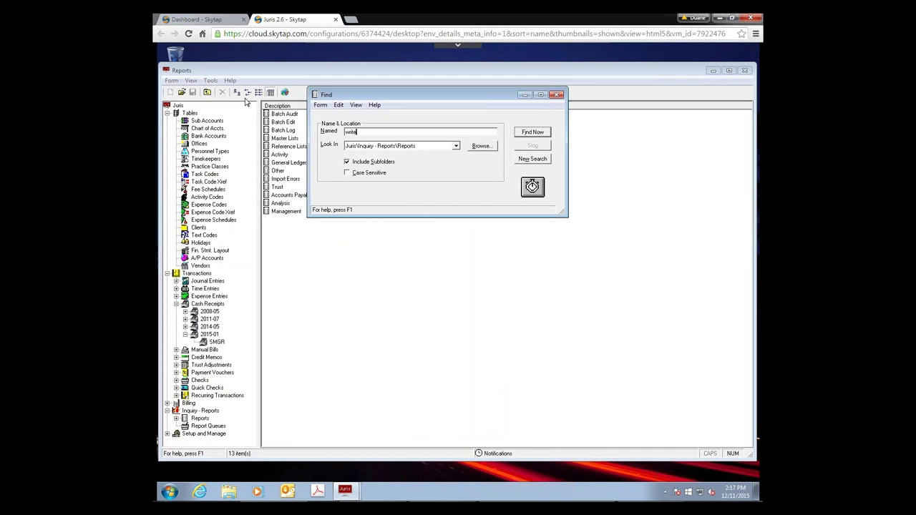
click(527, 134)
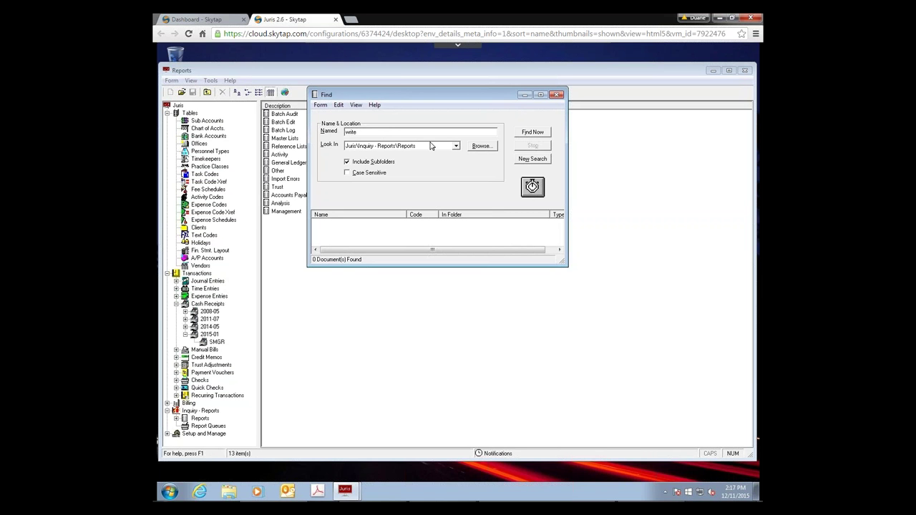
- Browse the Master Lists, Analysis and Other report folders as search locations, then cancel the folder choice
click(483, 148)
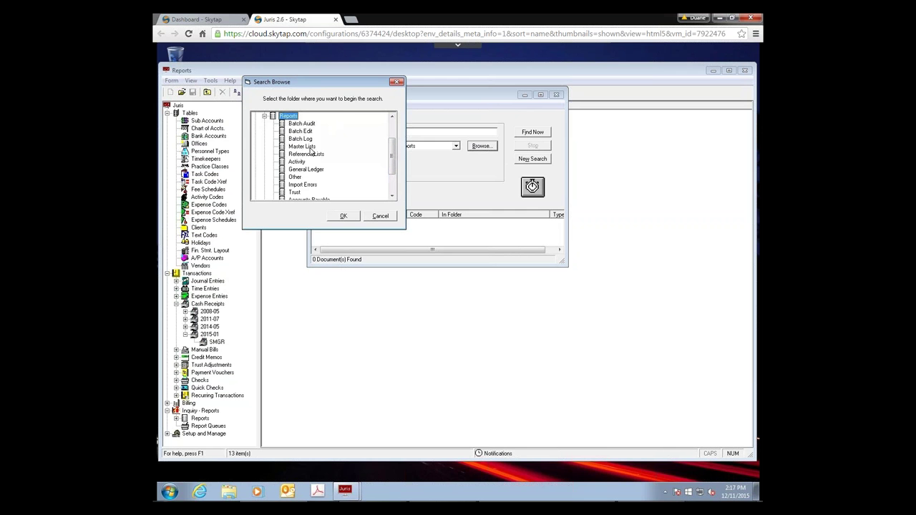
click(309, 148)
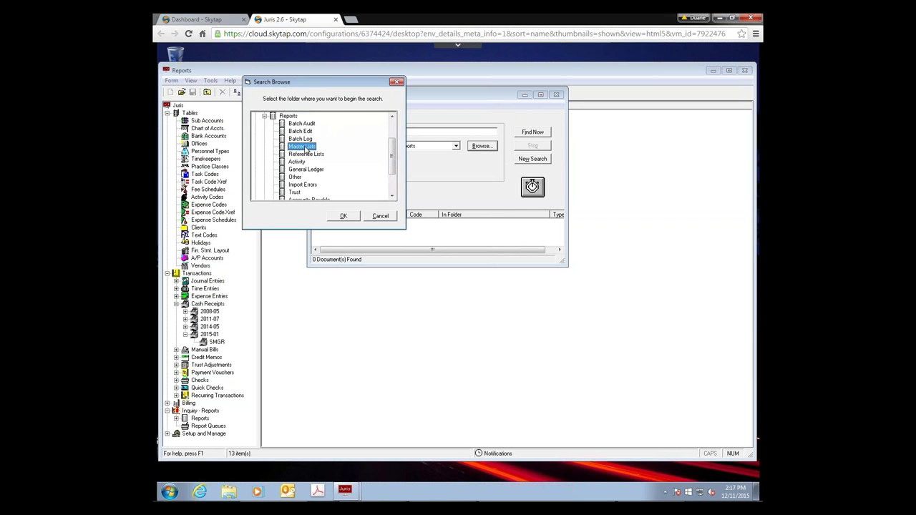
drag(391, 160, 391, 187)
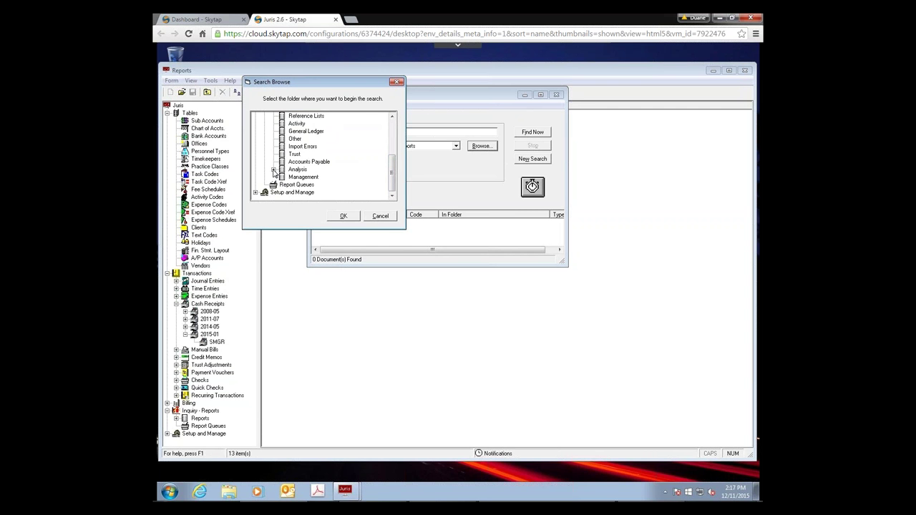
click(273, 169)
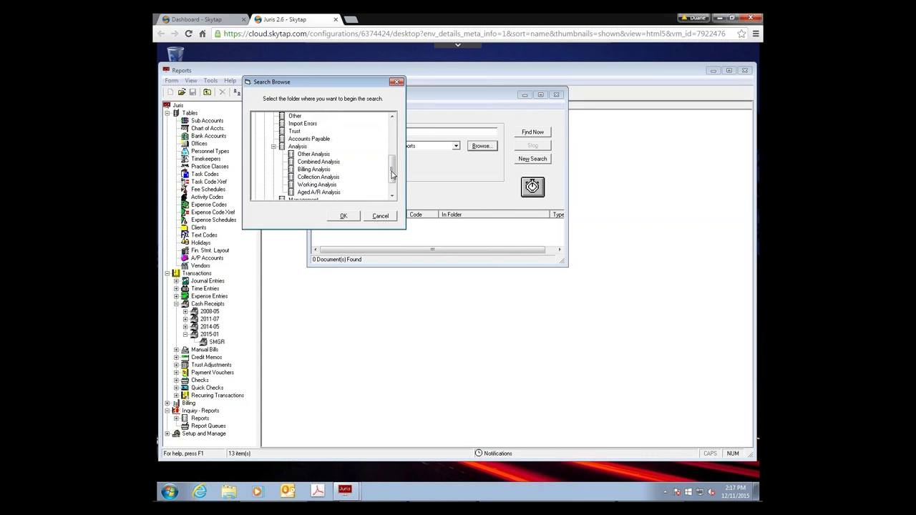
drag(391, 177, 392, 154)
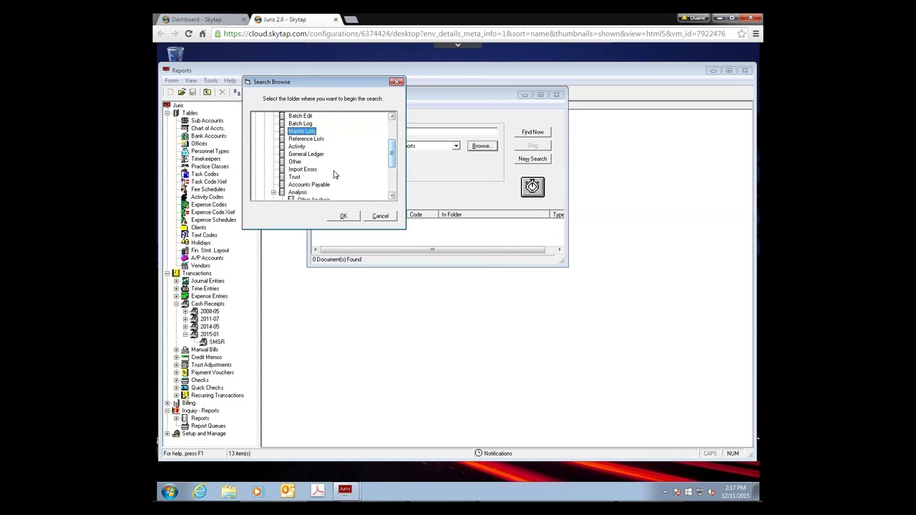
click(294, 162)
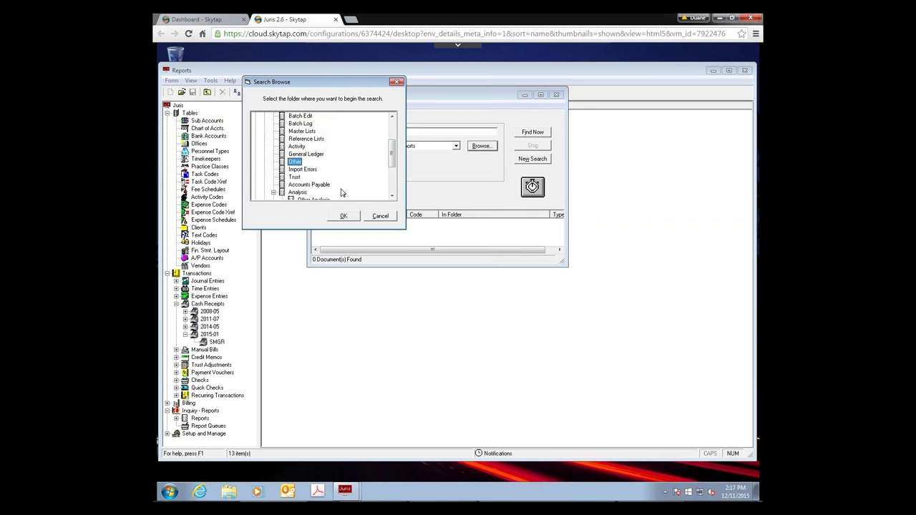
click(385, 219)
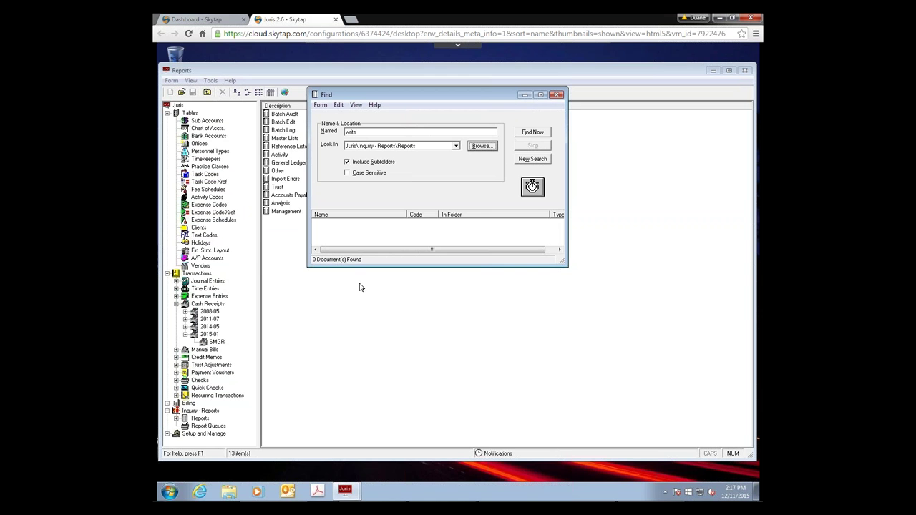